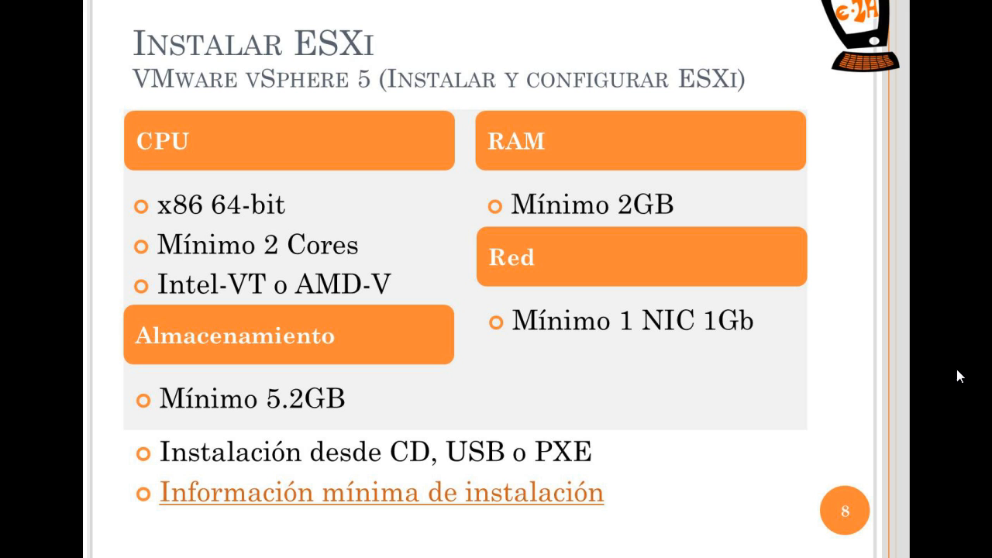
- Switch to the vSphere Client and start a custom virtual machine named vESXi01 on host 192.168.1.10
key(super)
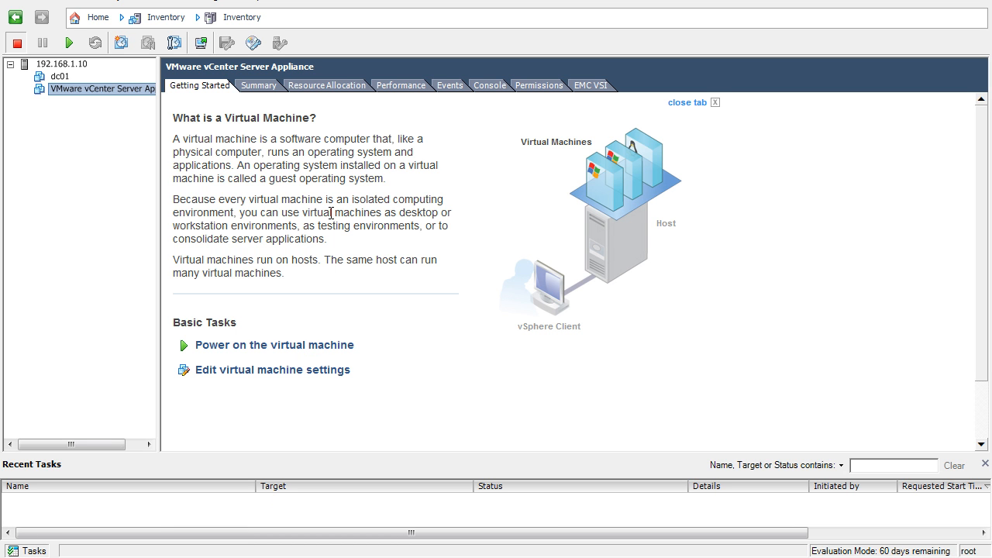
right_click(81, 66)
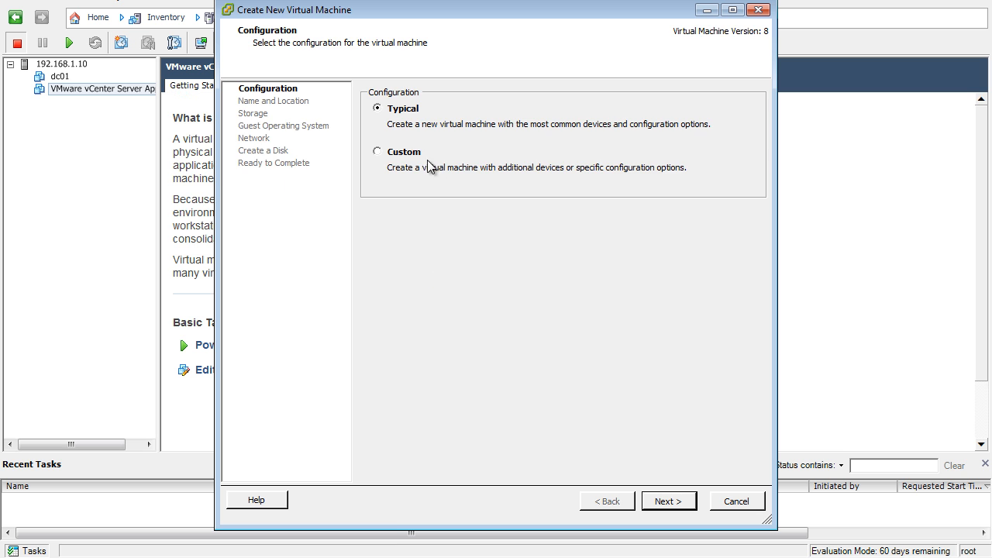
click(410, 153)
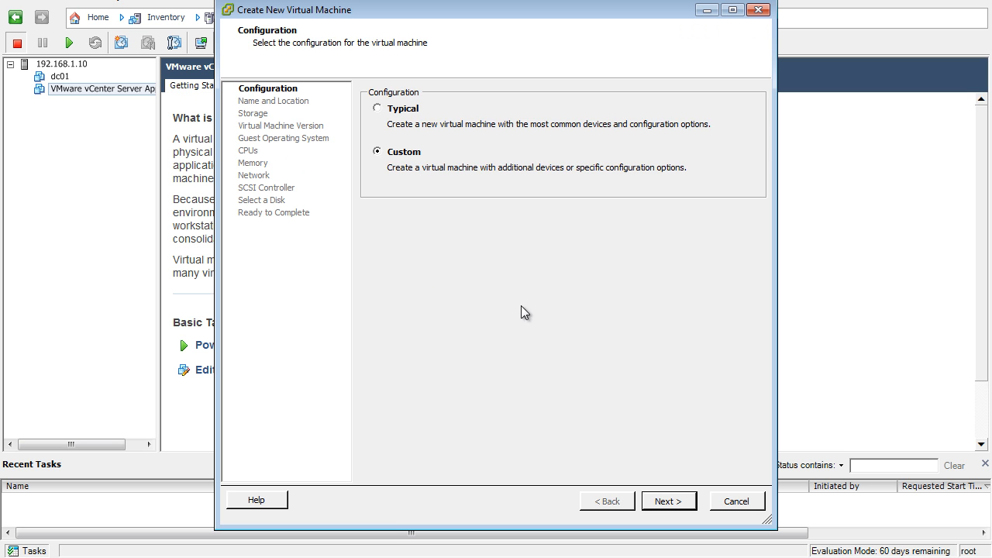
click(669, 500)
text(vESXi1)
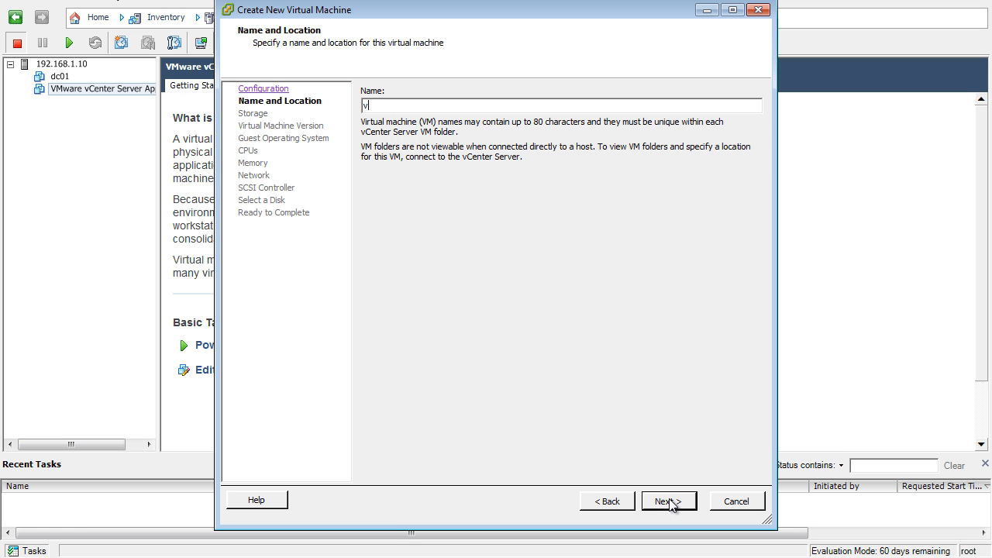
click(669, 500)
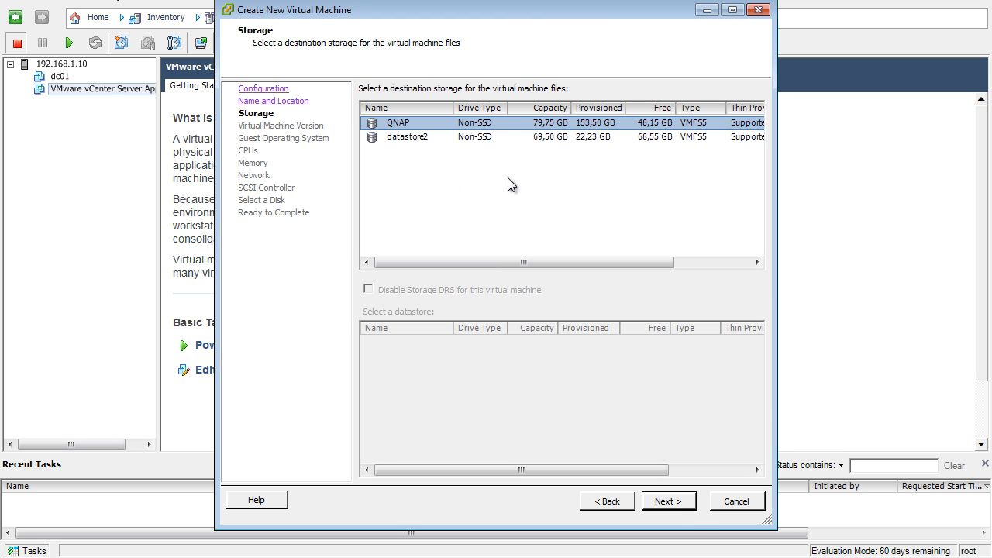
- Keep the QNAP storage and virtual machine version 8, and choose Red Hat Enterprise Linux 5 (64-bit) as the Linux guest system
click(679, 507)
click(680, 506)
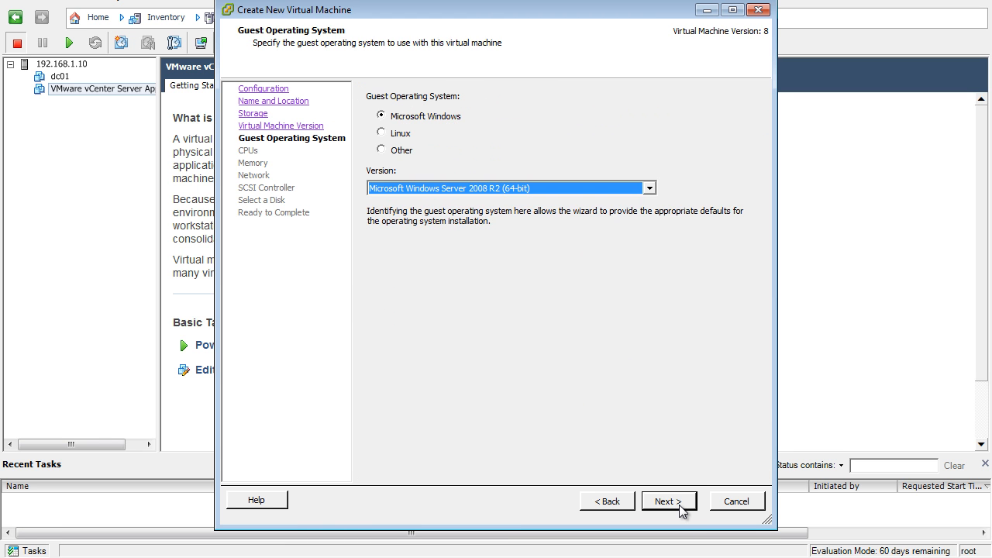
click(399, 135)
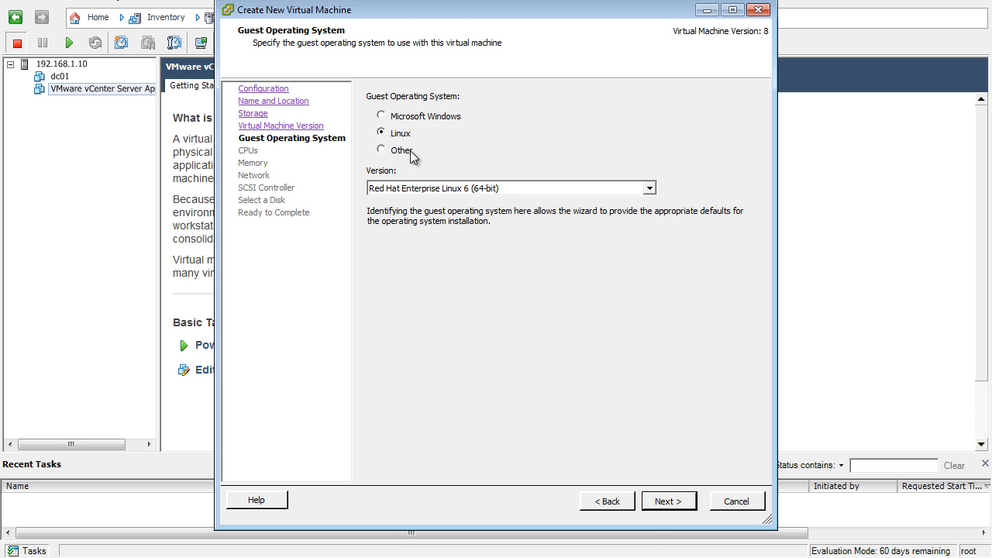
click(444, 190)
click(464, 222)
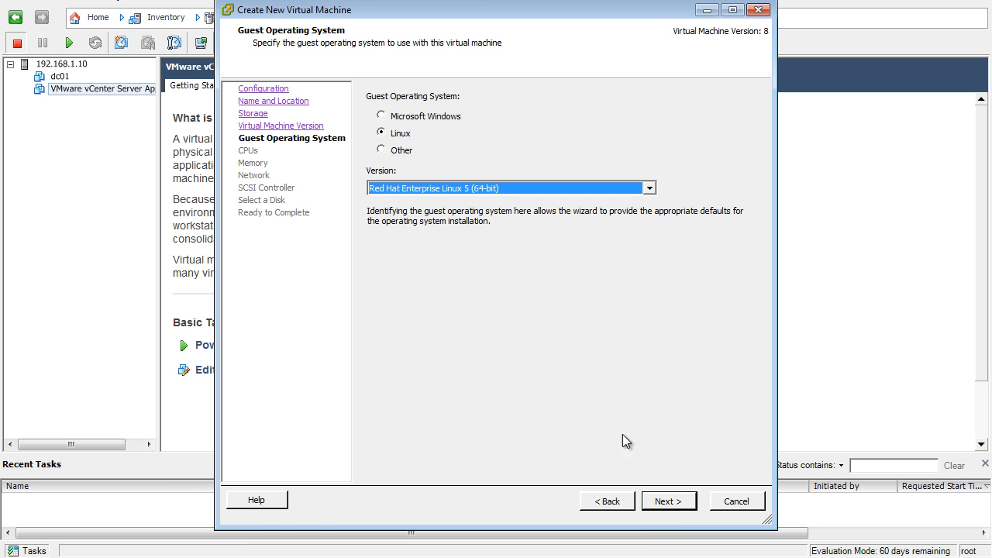
click(655, 502)
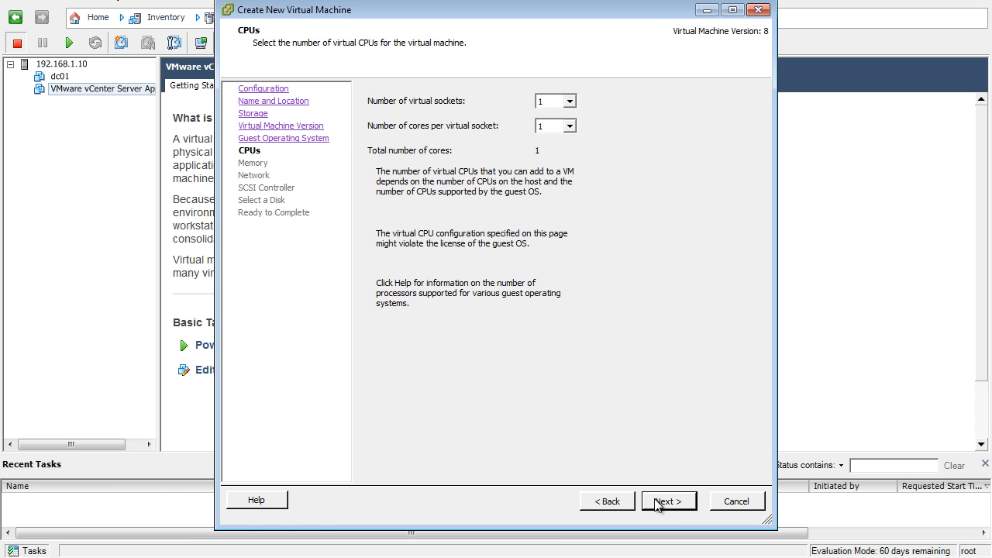
- Increase the number of cores per virtual socket and set the memory size to 3 GB
click(569, 126)
click(553, 150)
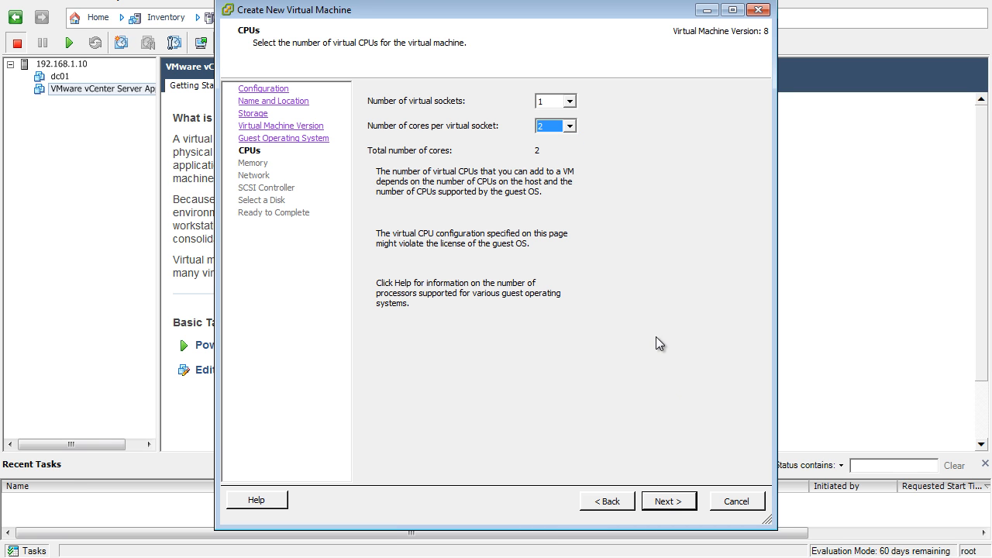
click(668, 501)
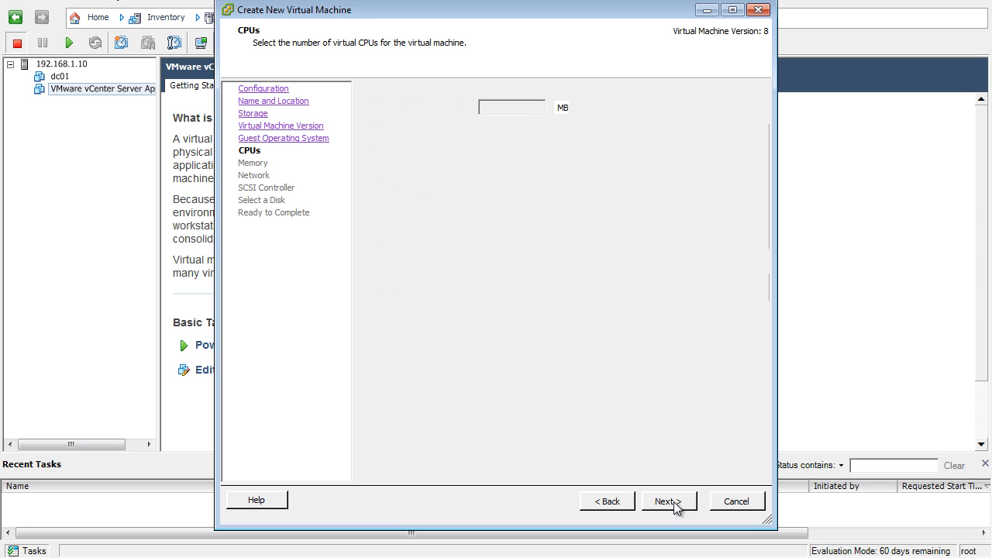
click(538, 105)
click(538, 106)
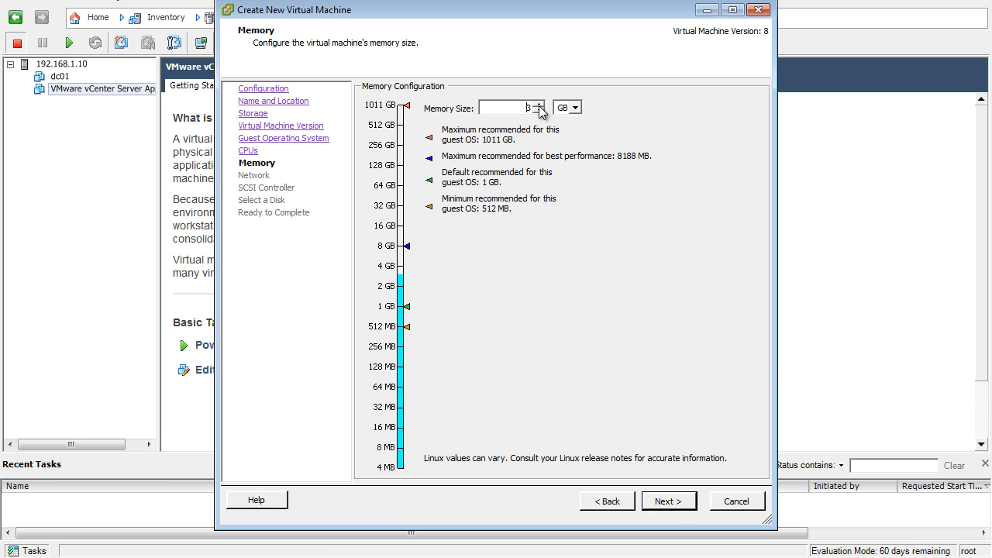
click(668, 502)
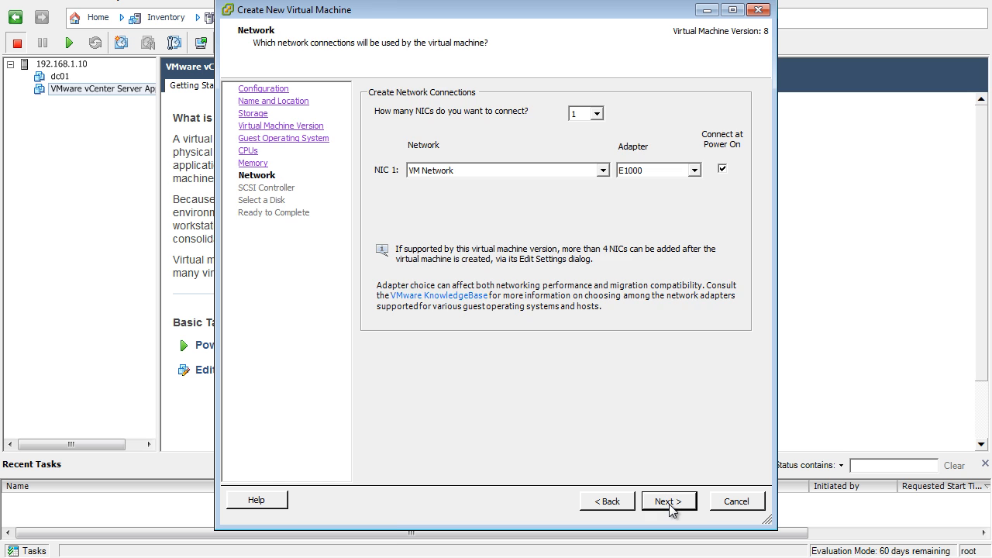
- Accept one E1000 adapter on VM Network, the LSI Logic Parallel controller and the default disk selection
click(668, 501)
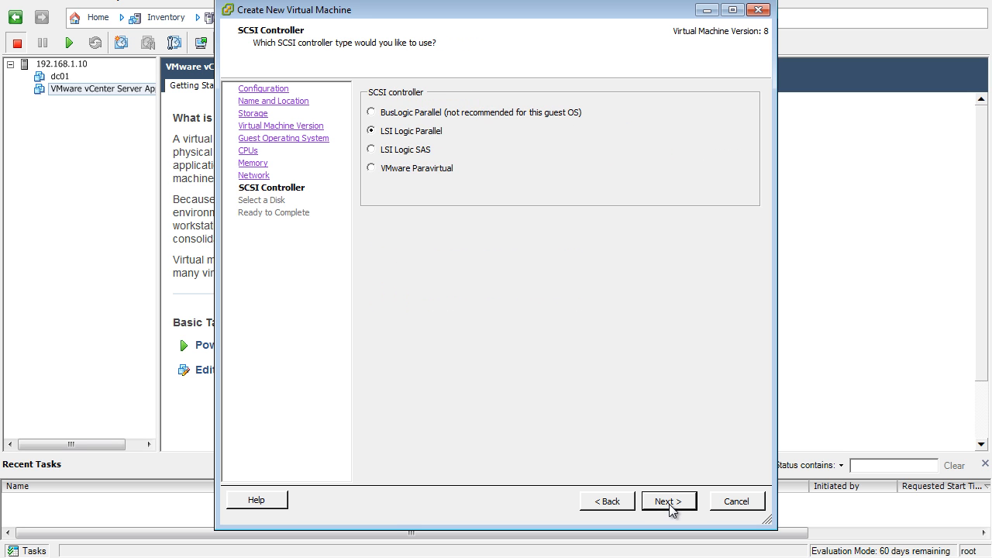
click(668, 501)
click(668, 502)
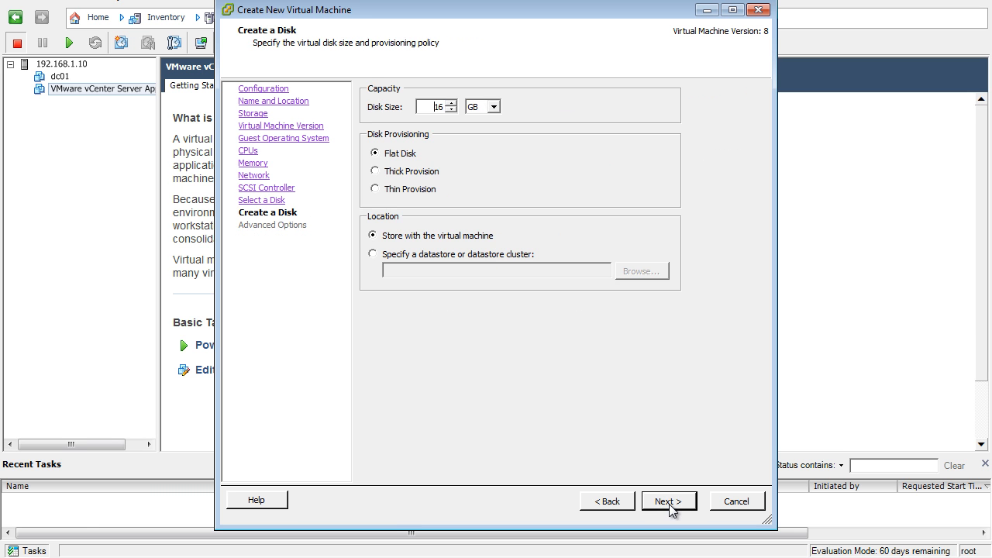
- Give the new virtual disk thin provisioning and a size of 6 GB, and finish creating the virtual machine
click(416, 190)
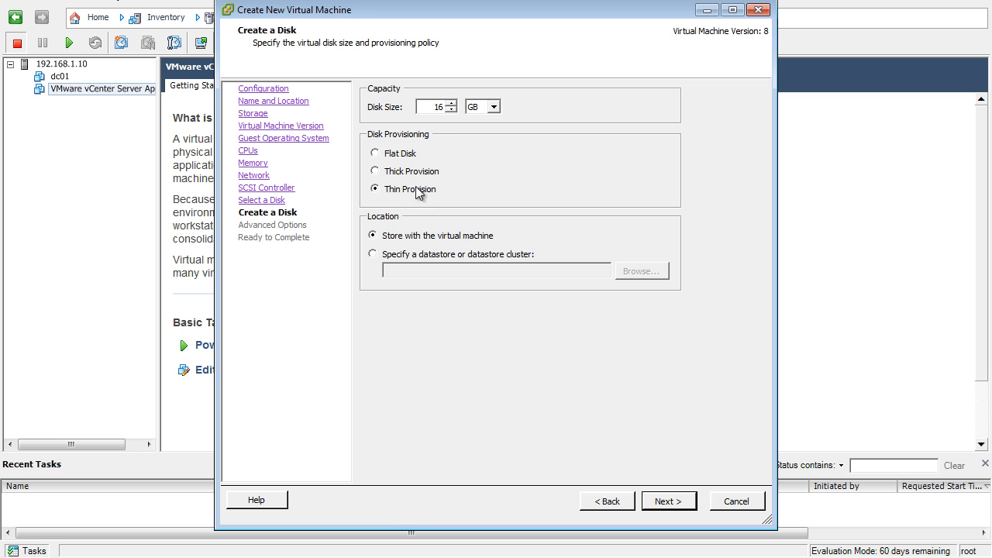
double_click(440, 111)
text(6)
click(675, 503)
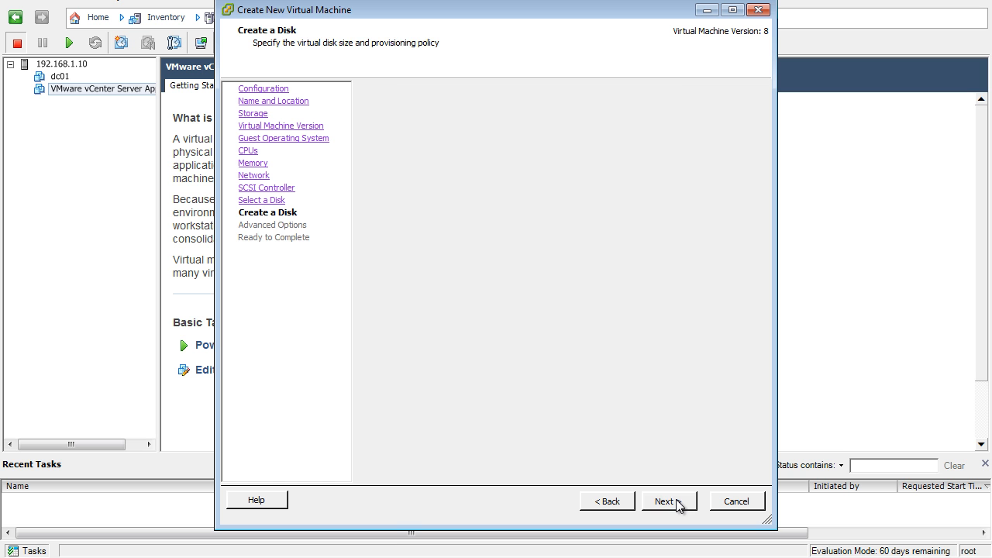
click(675, 503)
click(667, 501)
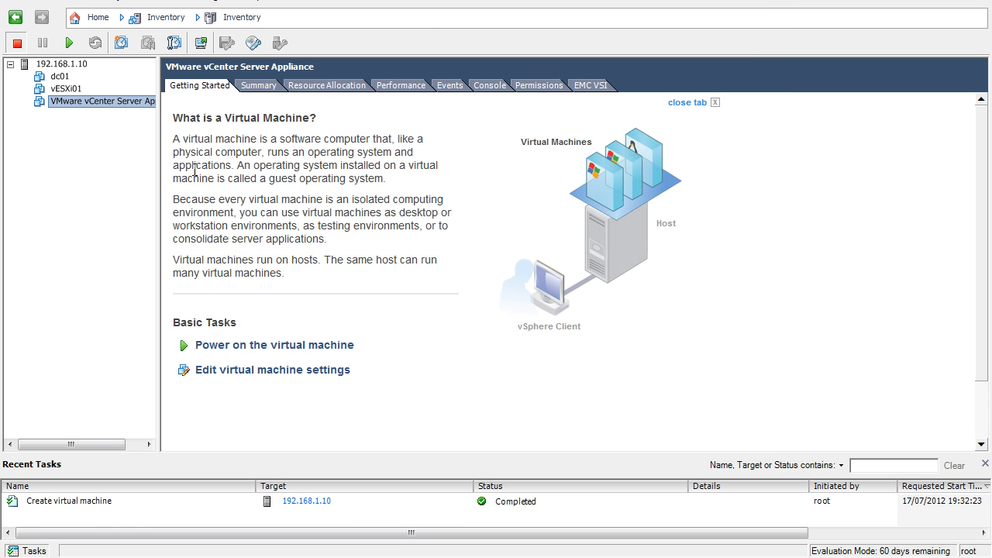
- Open the console of the vESXi01 virtual machine and power it on
click(67, 88)
click(202, 42)
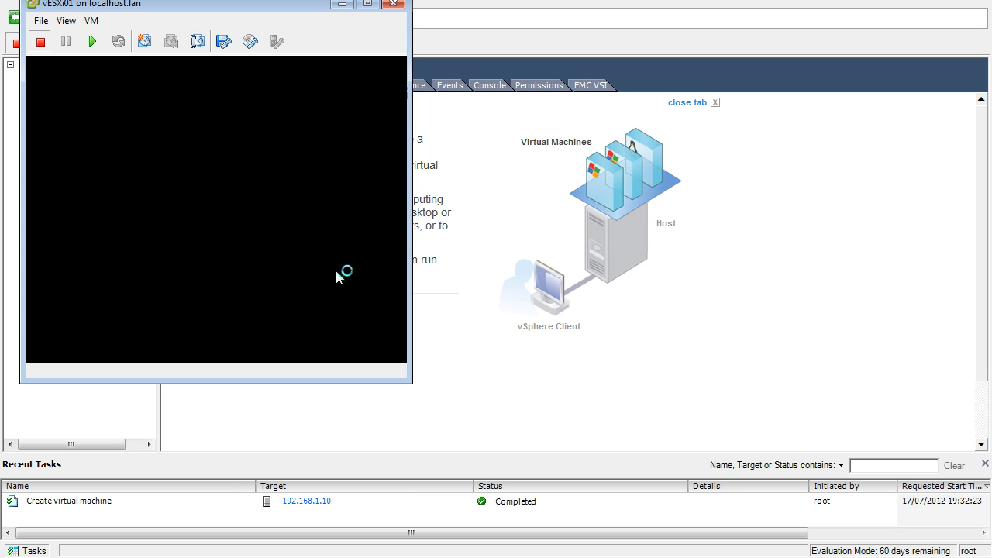
click(91, 42)
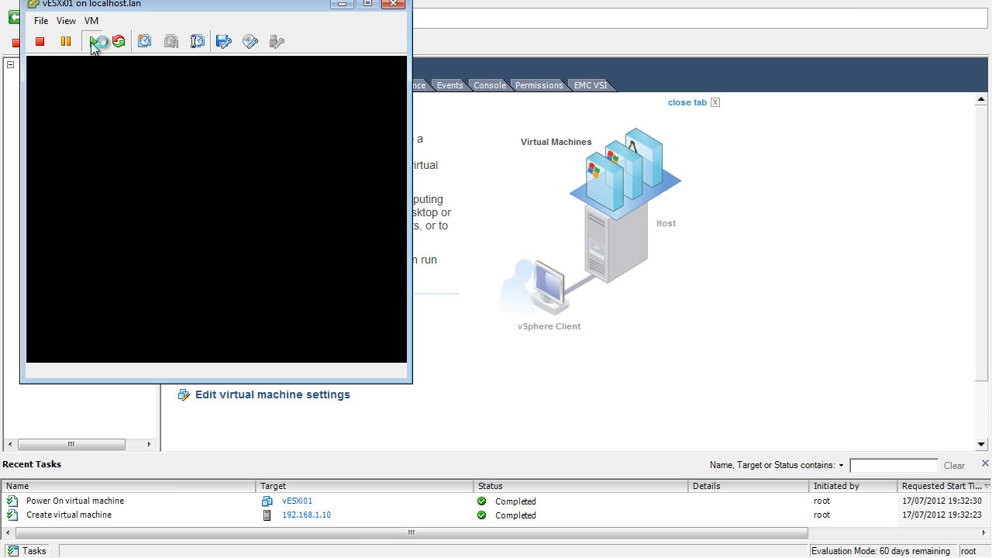
click(252, 44)
mouse_move(267, 62)
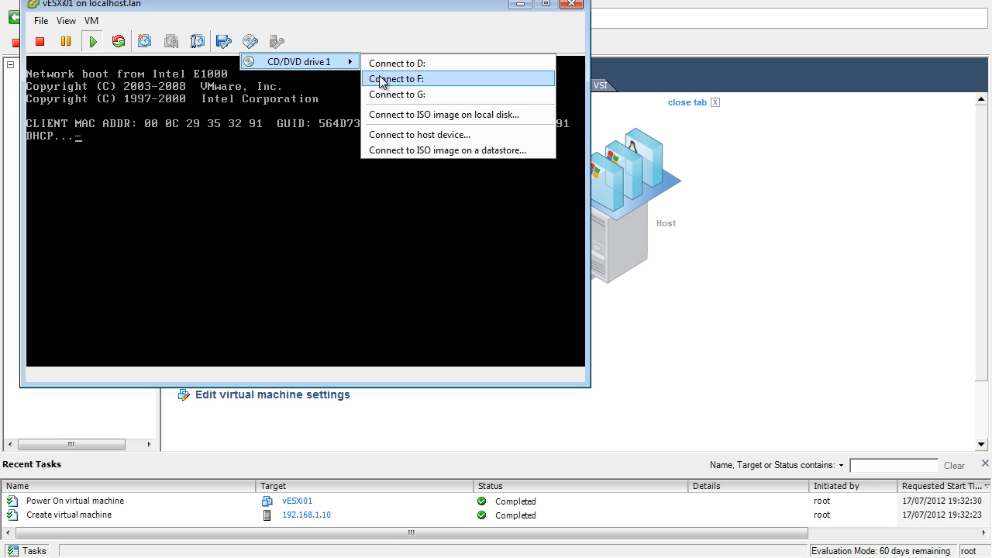
click(406, 117)
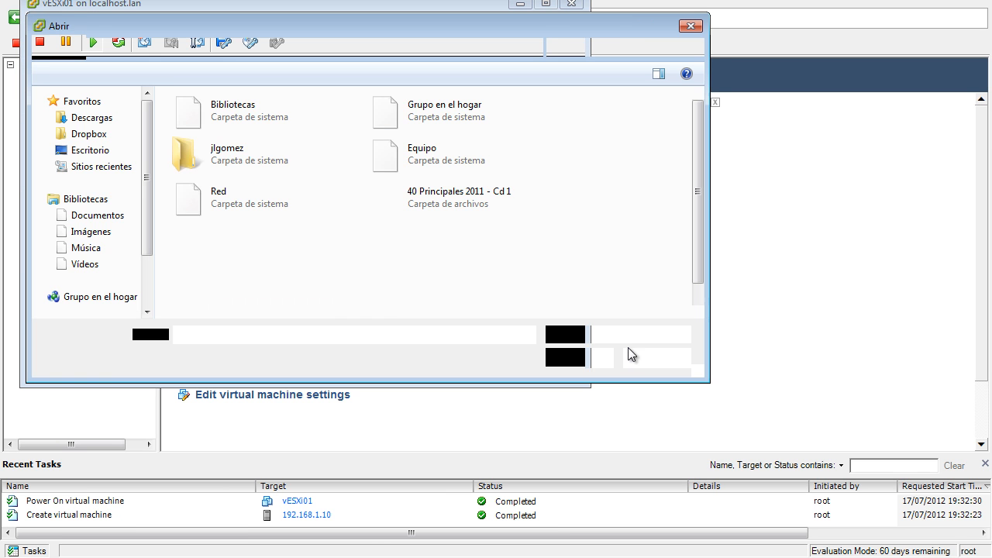
click(640, 357)
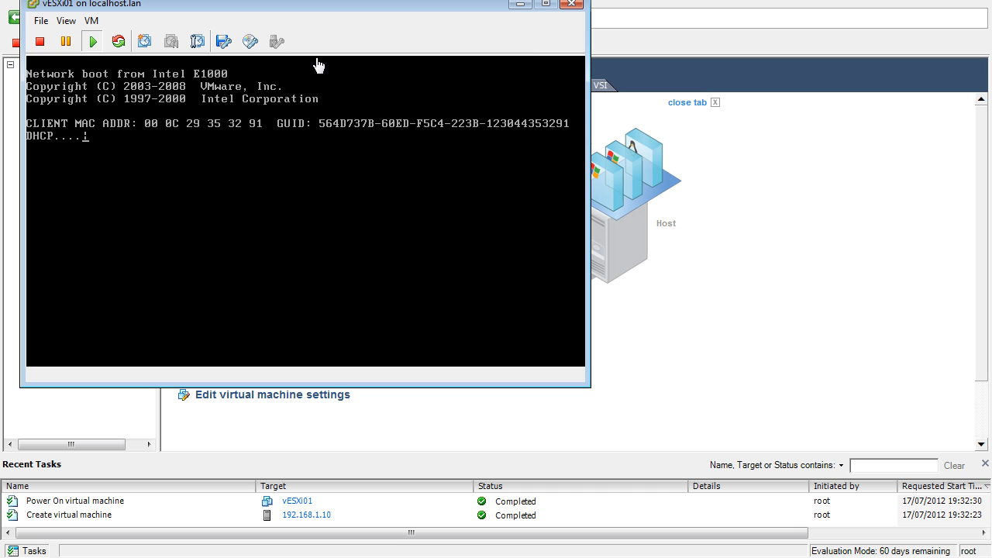
- Look in the QNAP datastore for an ISO image for the virtual CD/DVD drive, and close the datastore browser
click(250, 41)
click(376, 148)
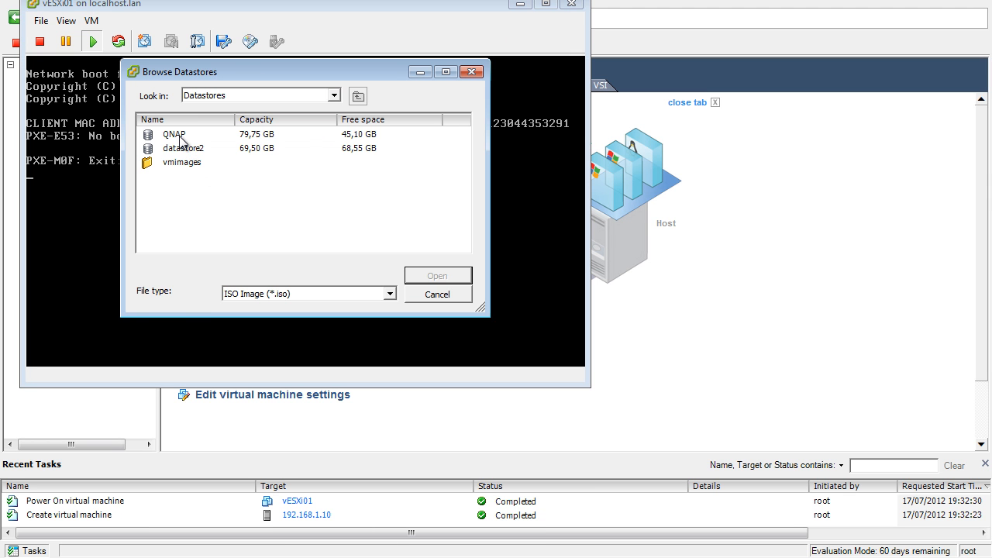
double_click(176, 136)
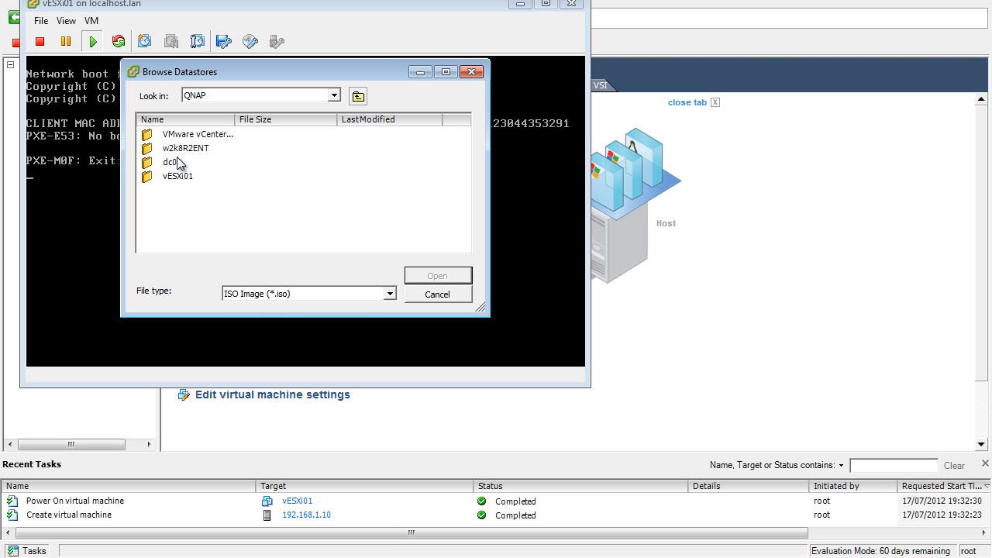
click(358, 98)
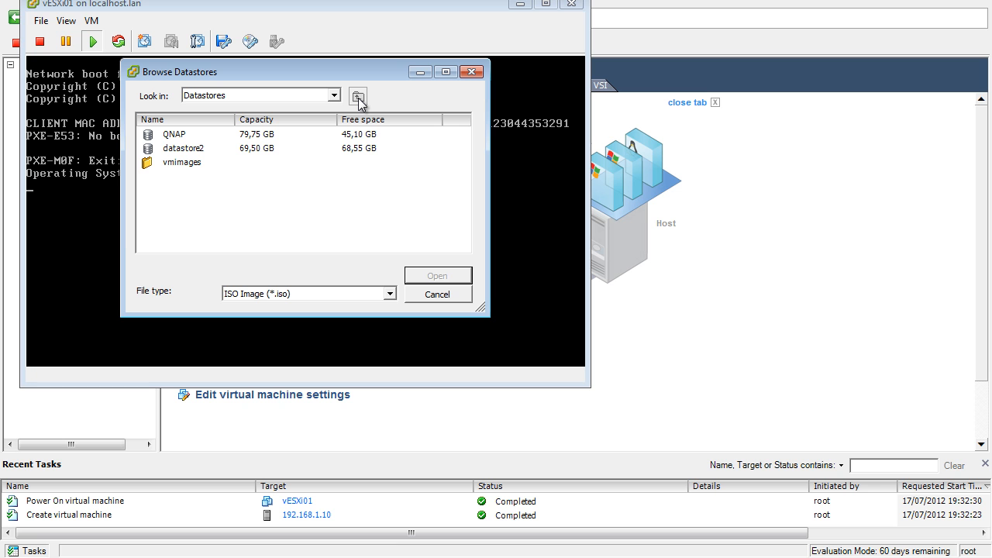
click(437, 295)
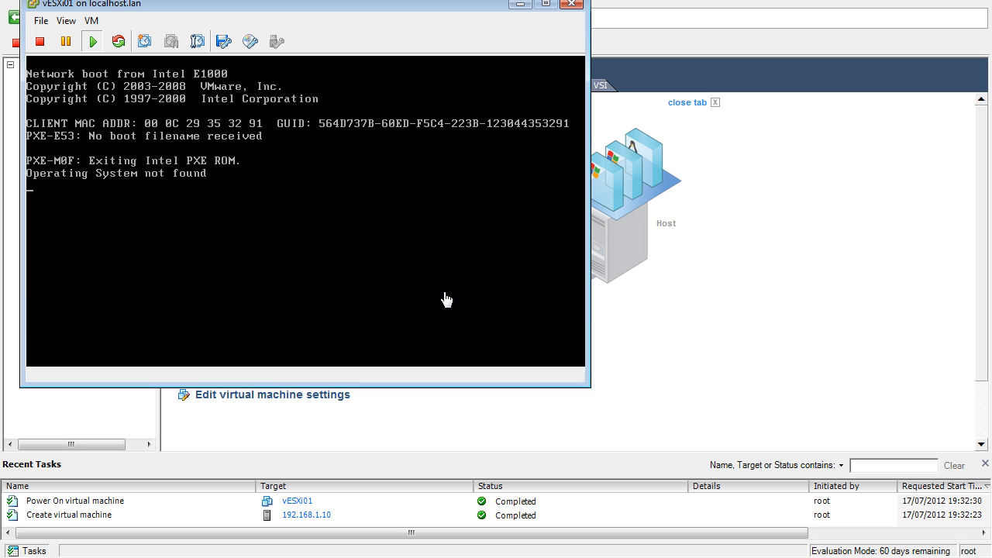
- Look for an ISO image on the local disk in the Escritorio and Descargas folders, and cancel the file selection
click(249, 38)
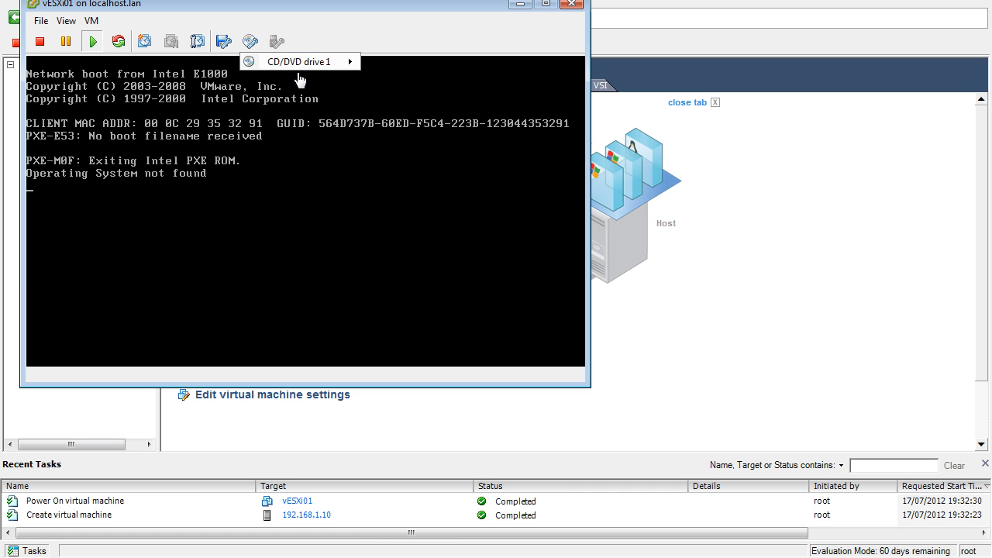
mouse_move(306, 63)
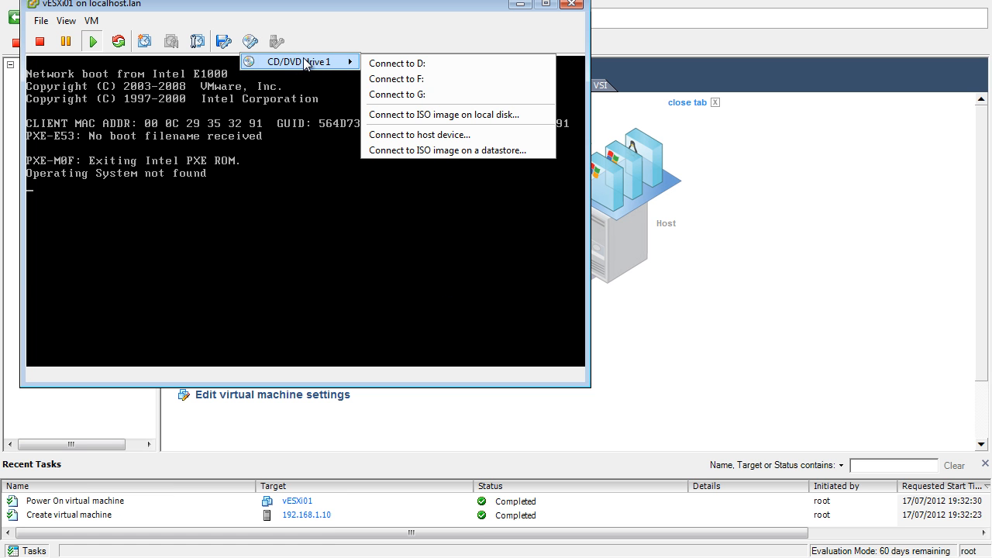
click(434, 115)
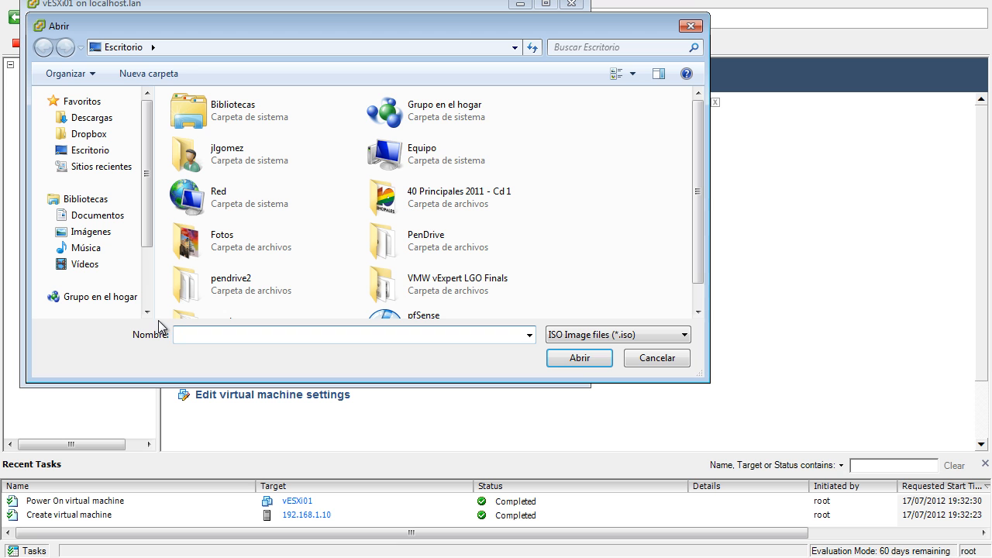
click(695, 300)
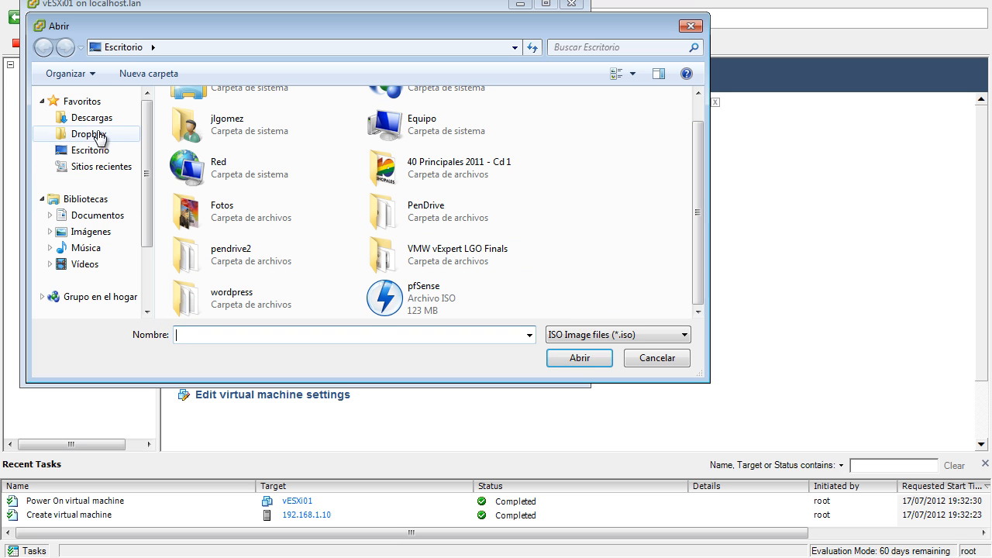
click(90, 118)
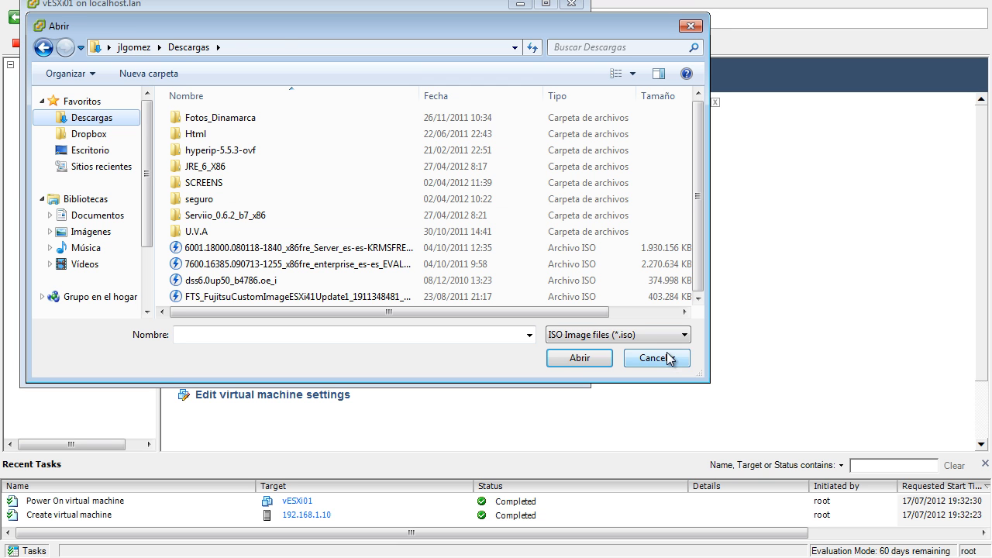
click(657, 358)
- Check the ISOs (read only) datastore in the storage configuration of host 192.168.1.10
click(521, 3)
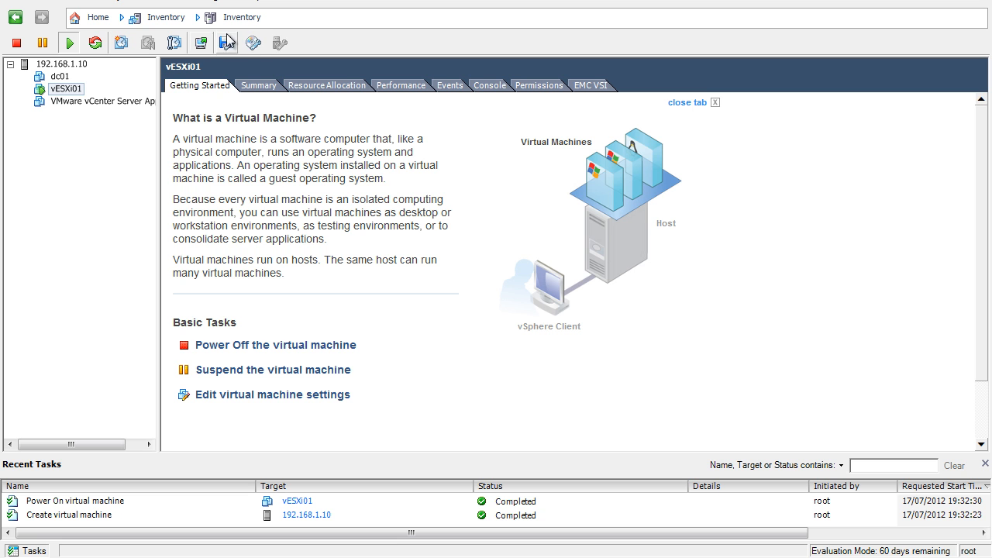
click(66, 64)
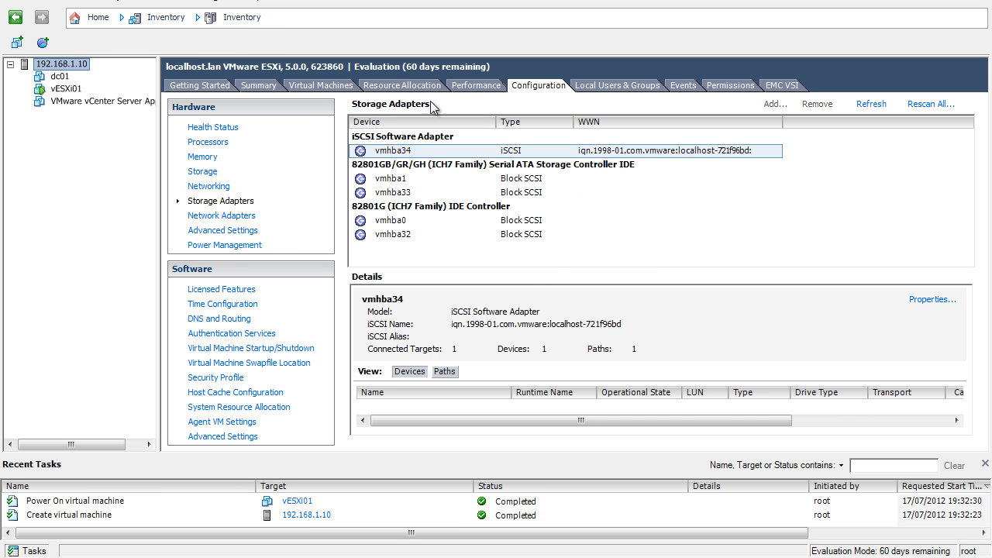
click(205, 173)
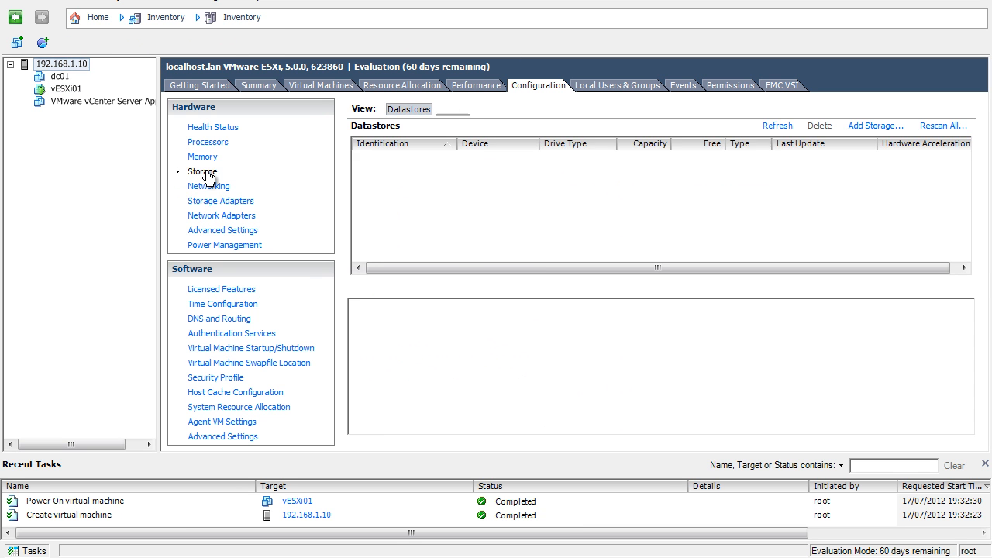
click(433, 172)
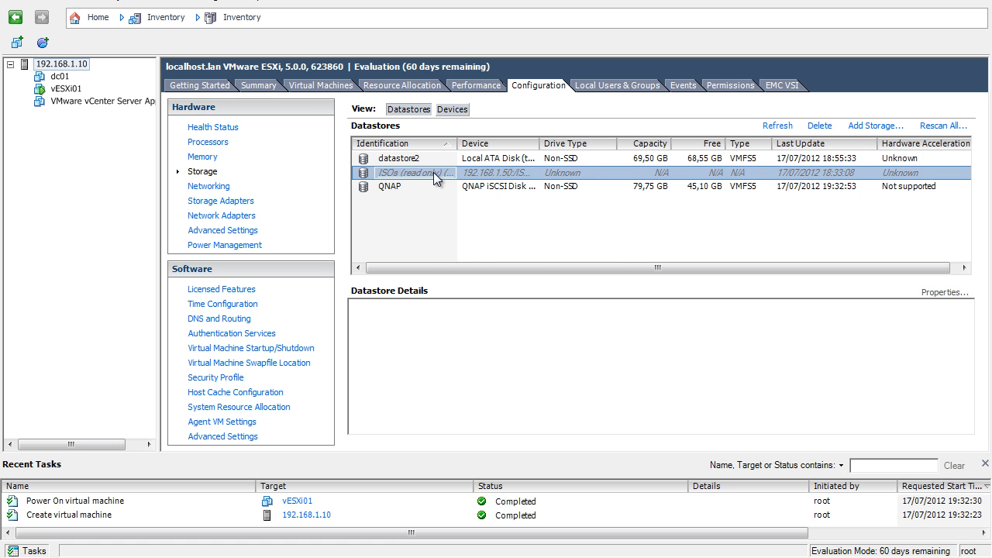
right_click(433, 172)
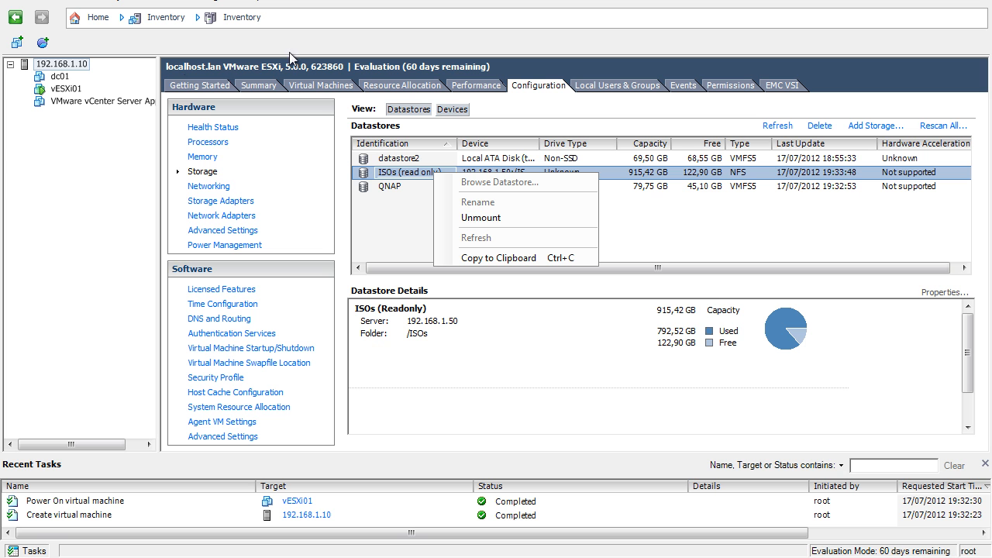
- Return to the vESXi01 console and browse the datastores for a CD/DVD drive image
click(332, 556)
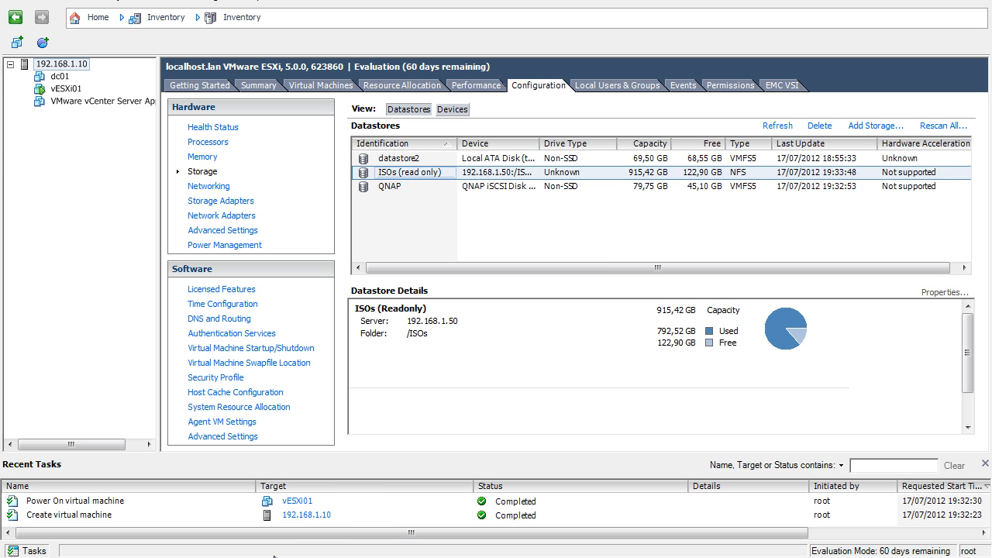
click(333, 521)
click(333, 556)
click(232, 534)
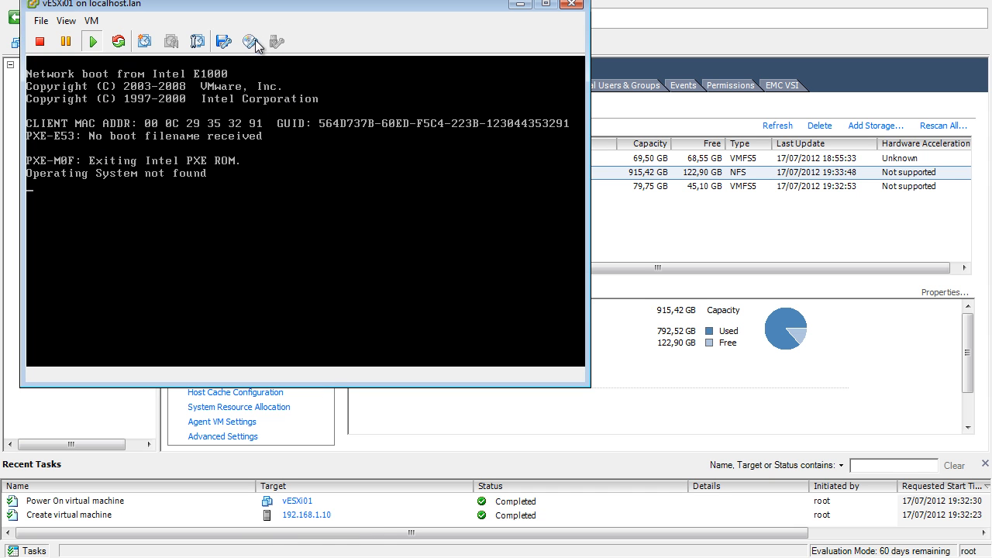
click(255, 40)
mouse_move(309, 62)
click(411, 149)
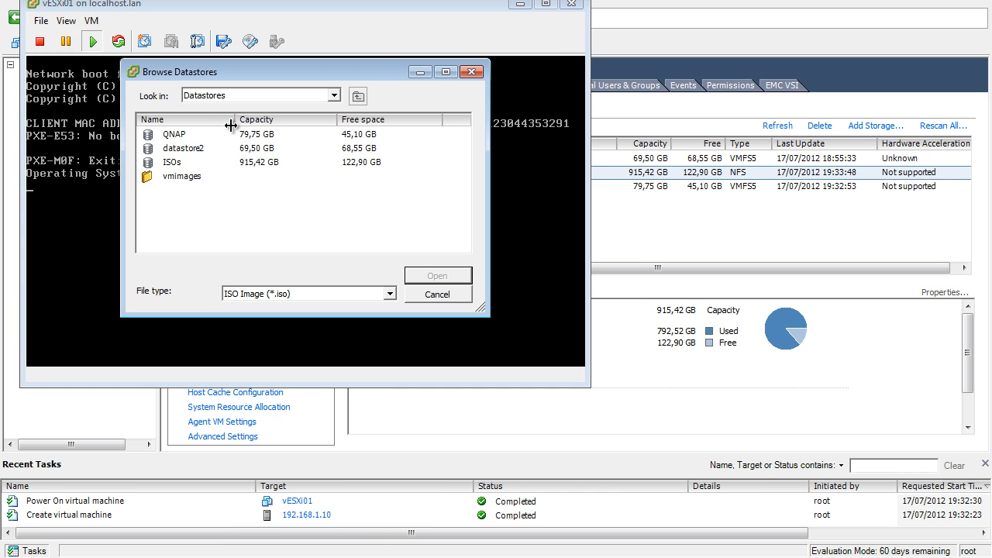
- Connect the CD/DVD drive to VMware-VMvisor-Installer-5.0.0.update01-623860.x86_64.iso from the vSphere 5 folder of the ISOs datastore
double_click(175, 162)
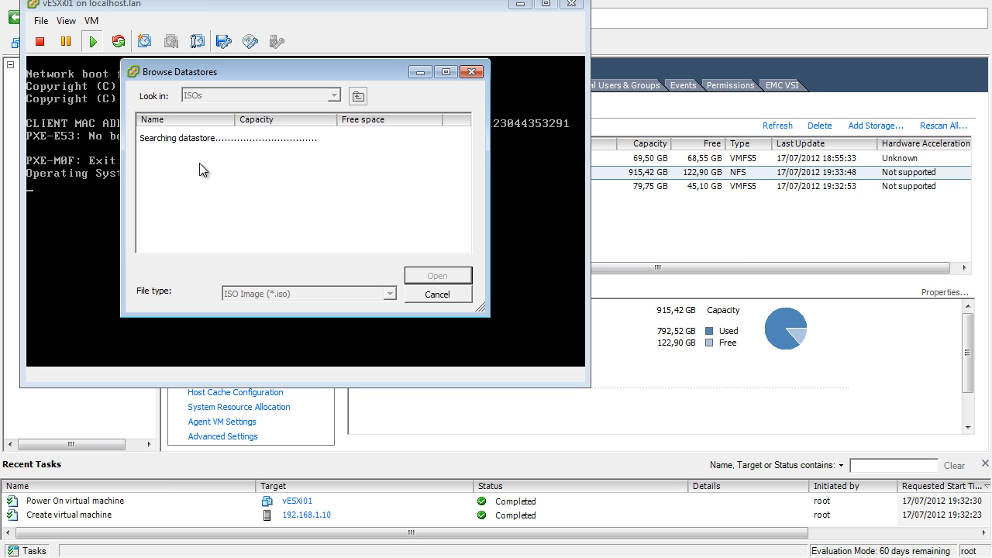
double_click(186, 162)
double_click(192, 139)
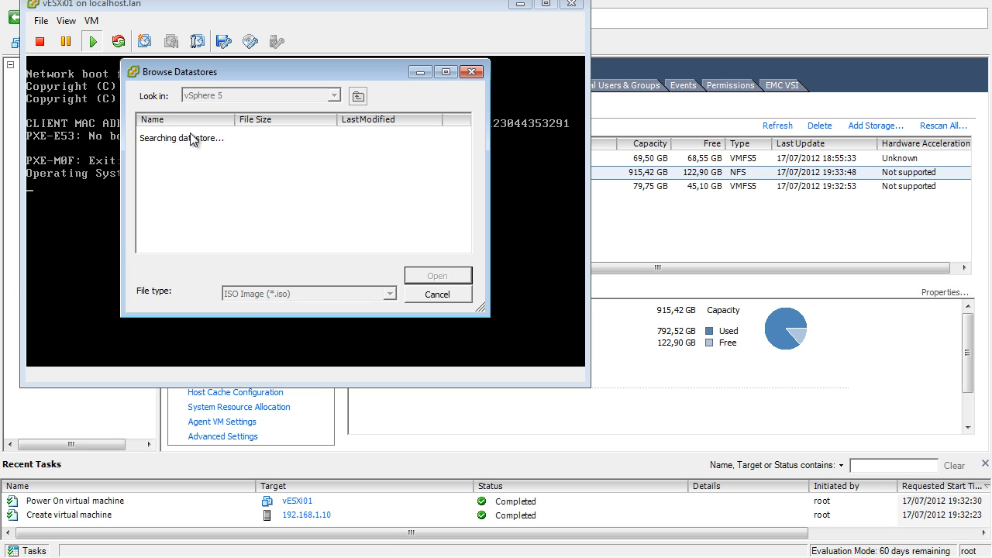
double_click(235, 119)
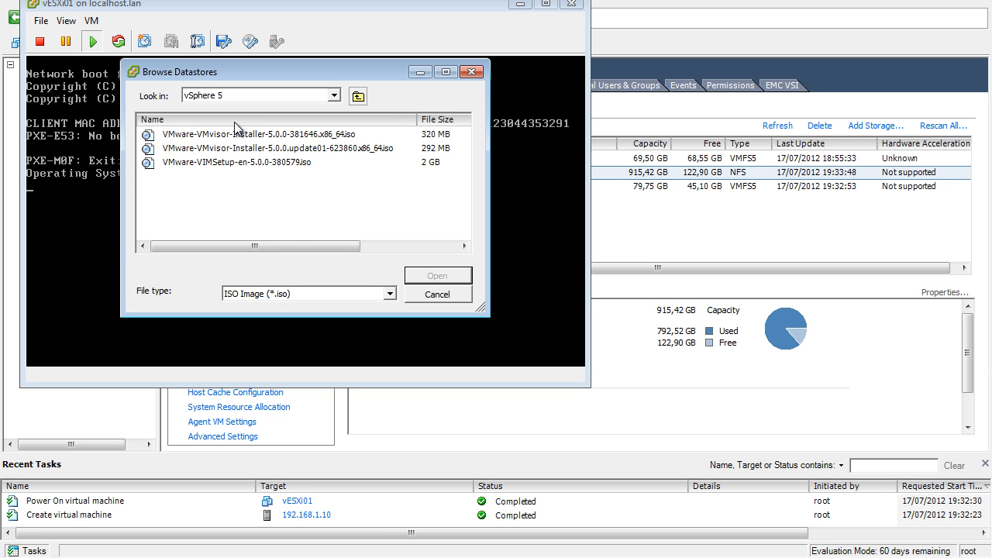
click(335, 149)
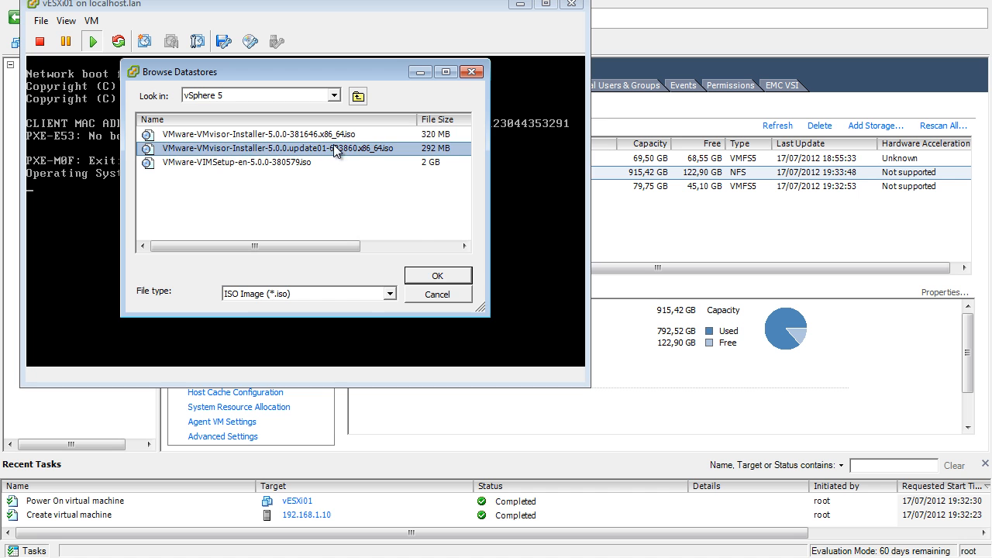
click(436, 275)
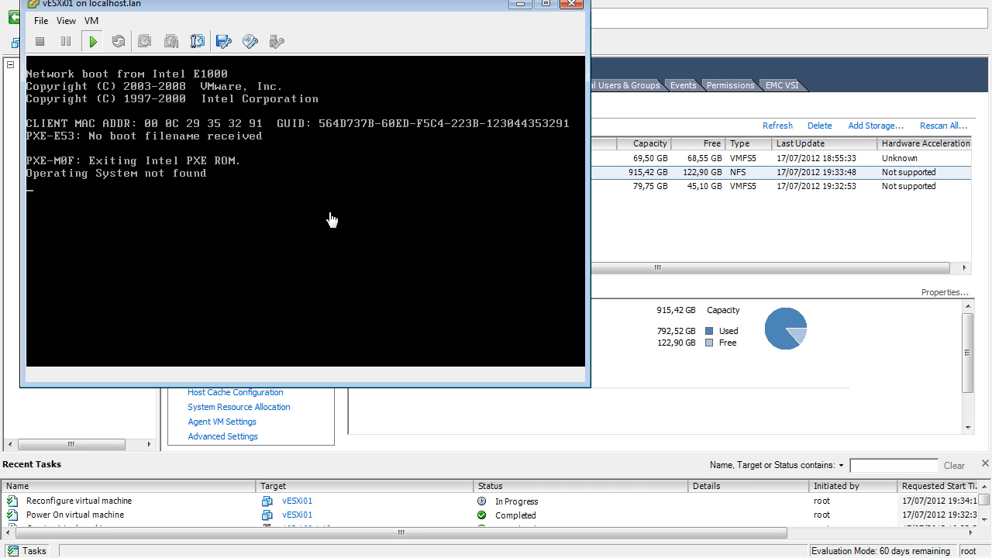
click(331, 220)
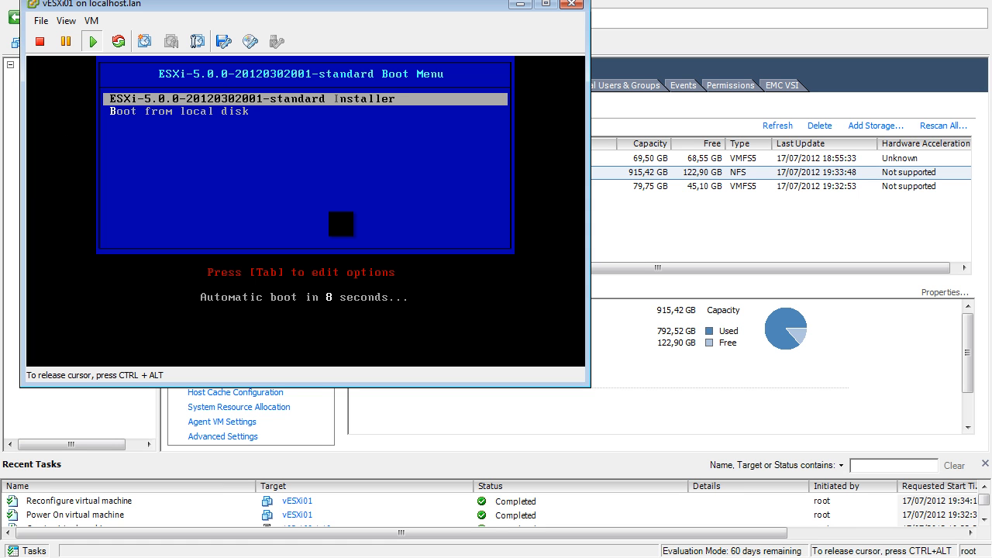
key(Down)
key(Up)
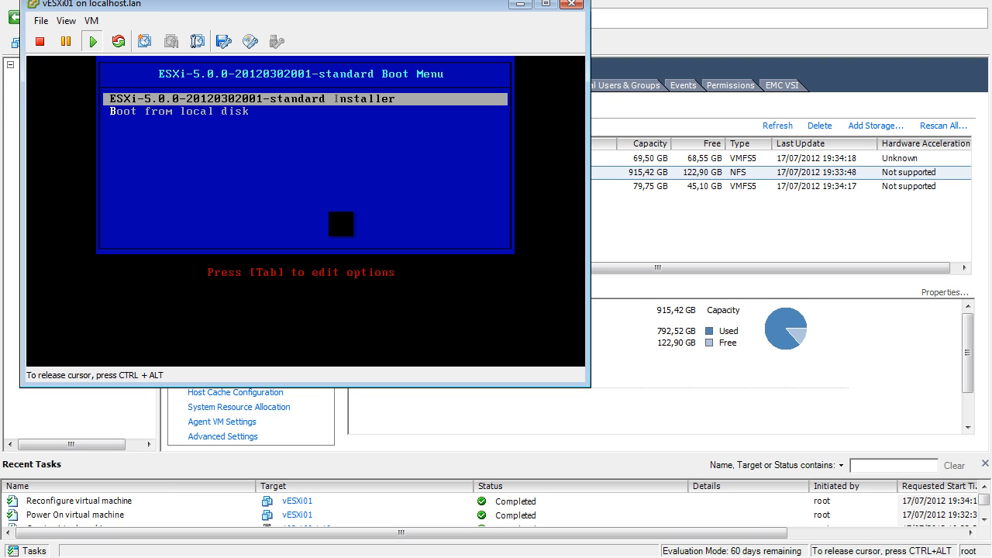
key(Return)
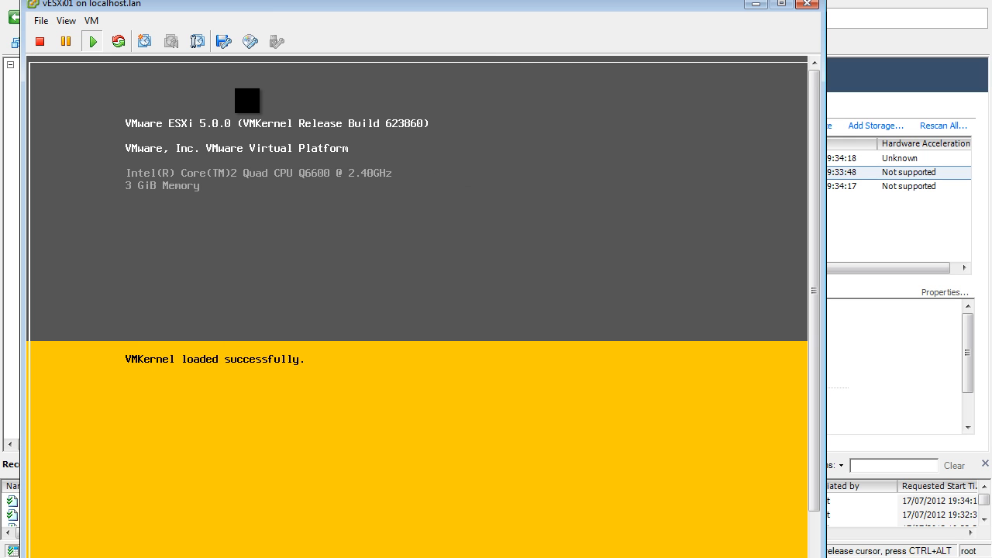
key(ctrl+alt)
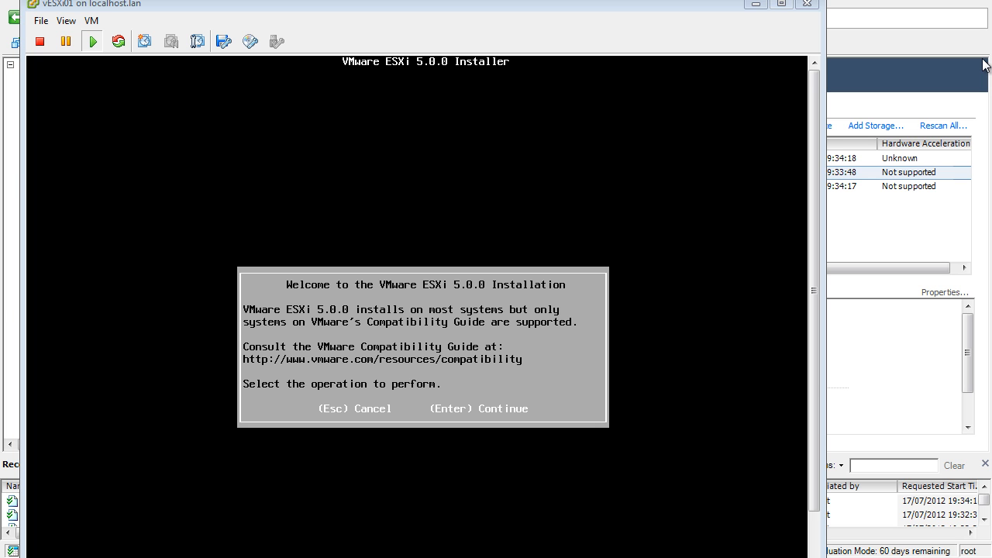
- Continue past the ESXi 5.0.0 installation welcome screen and accept the End User License Agreement
click(749, 60)
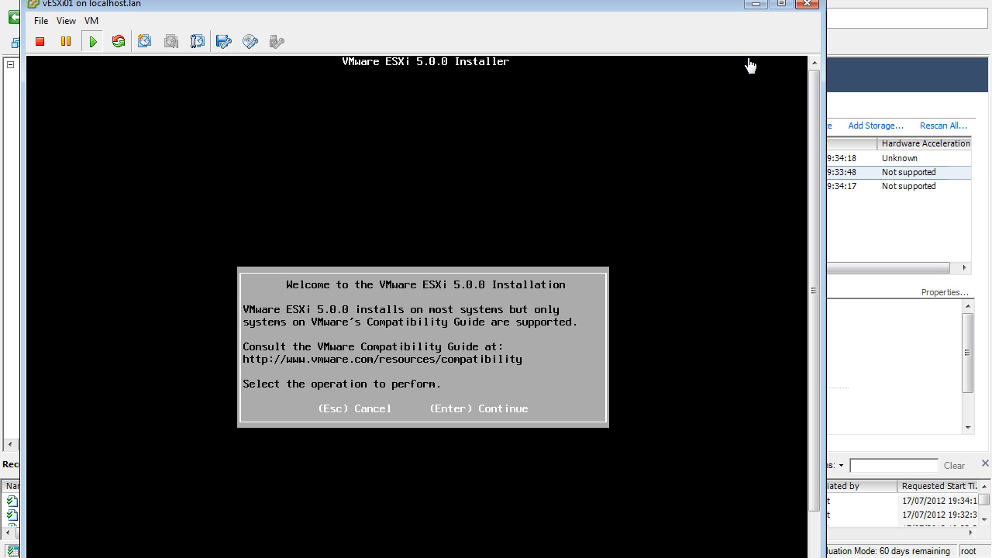
click(737, 80)
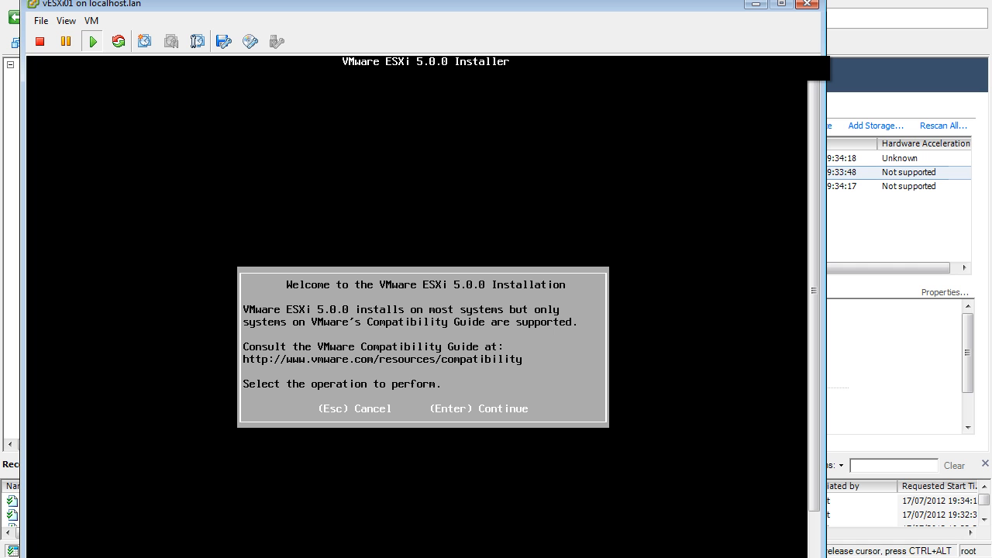
key(Return)
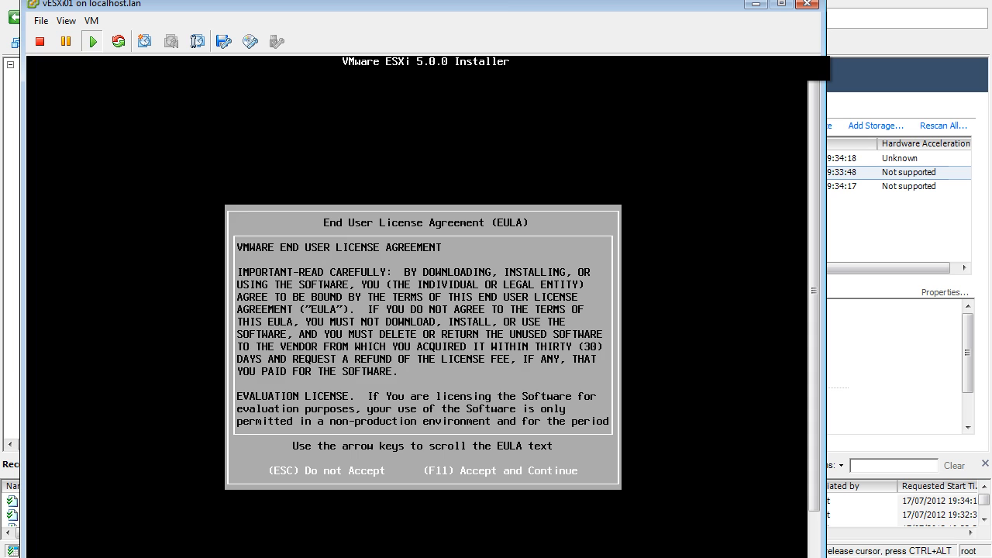
key(F11)
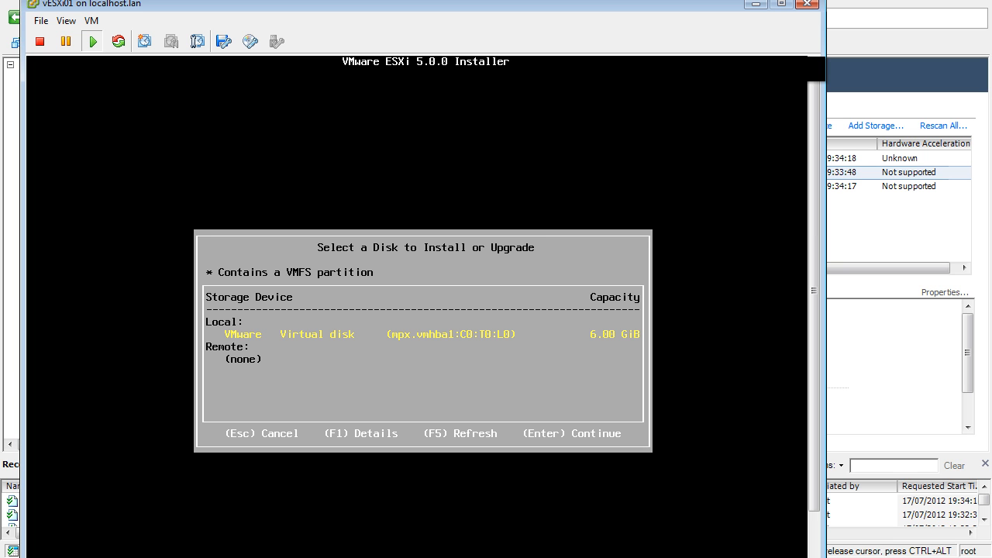
- View the details of the local VMware virtual disk and choose that disk as the installation target
key(Return)
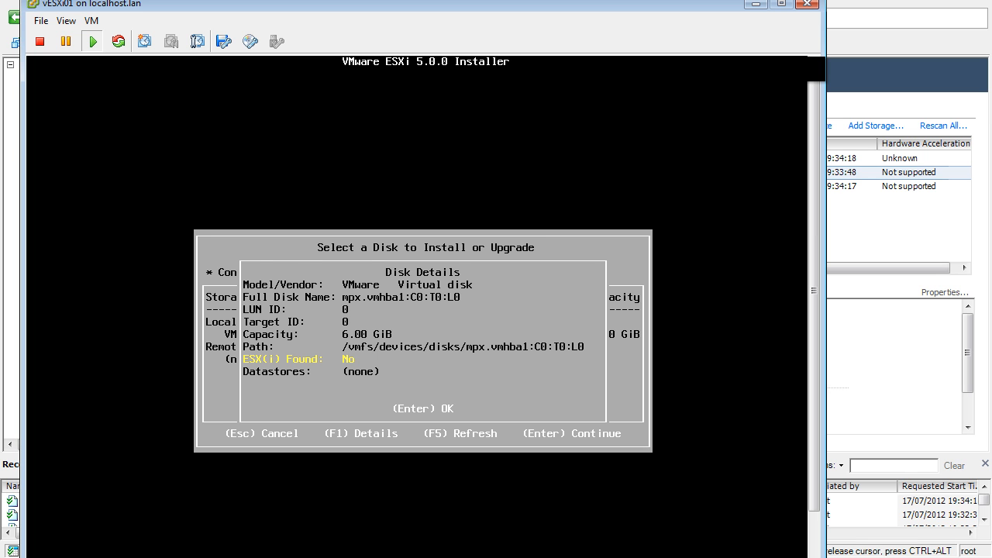
key(Return)
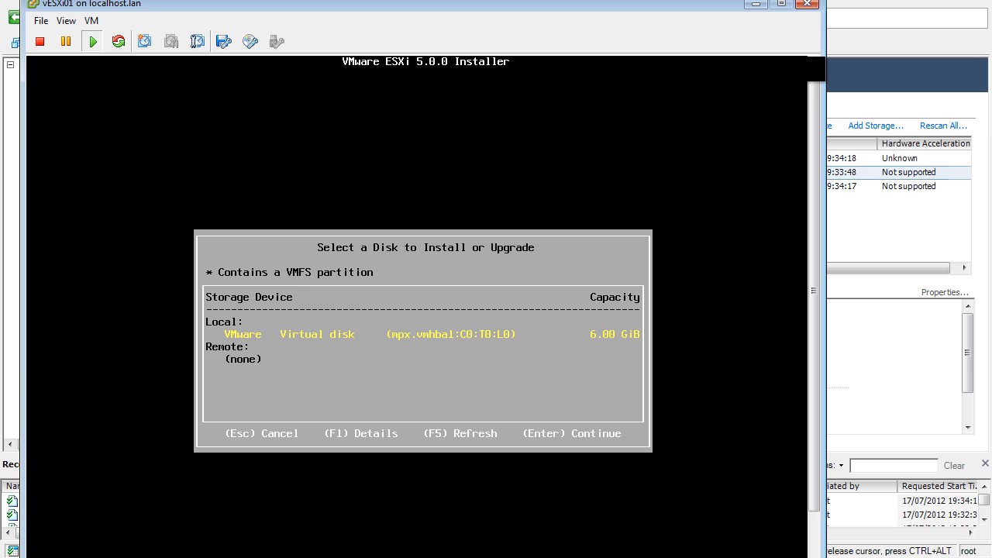
key(Return)
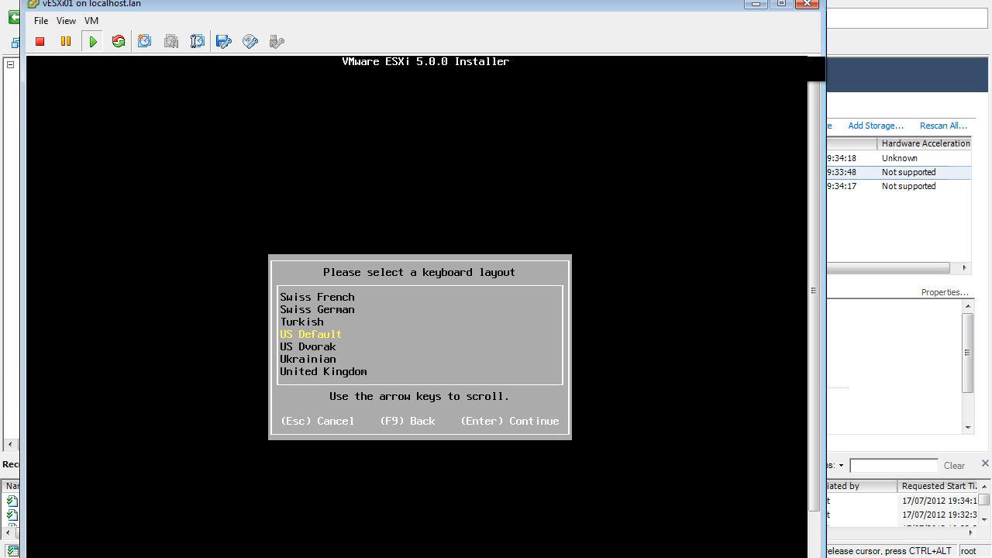
- Keep the US Default keyboard layout, and enter and confirm the root password for the installation
key(Return)
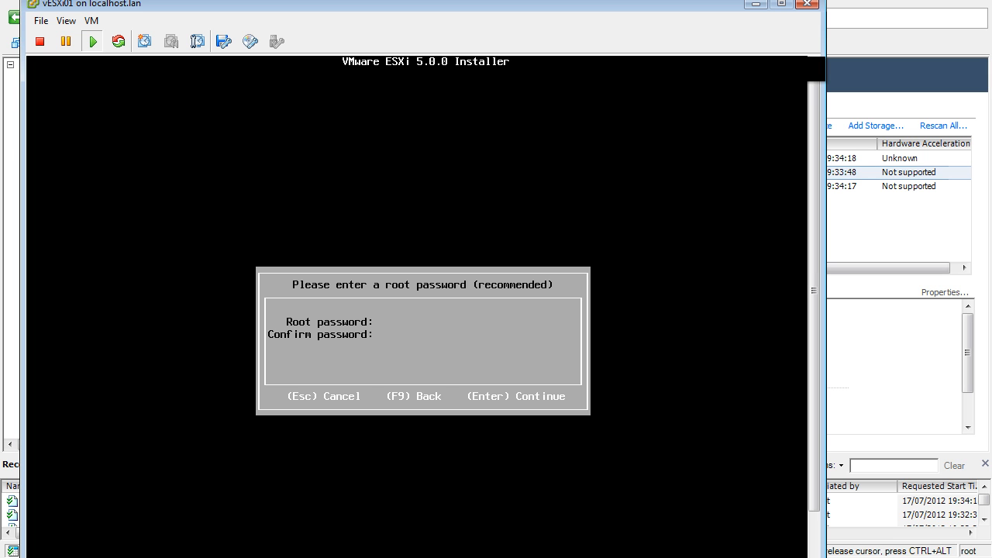
text(**)
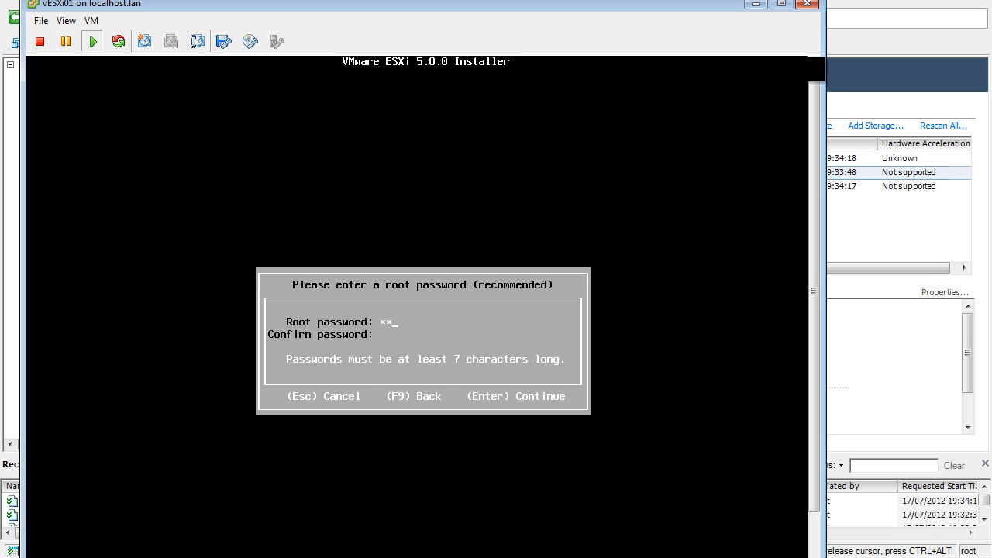
text(*****)
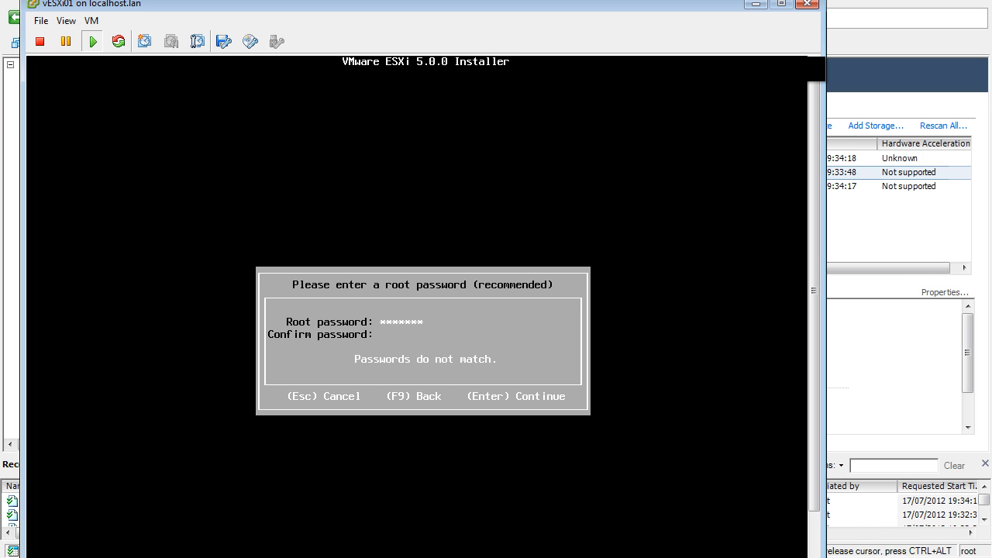
text(*******)
key(Return)
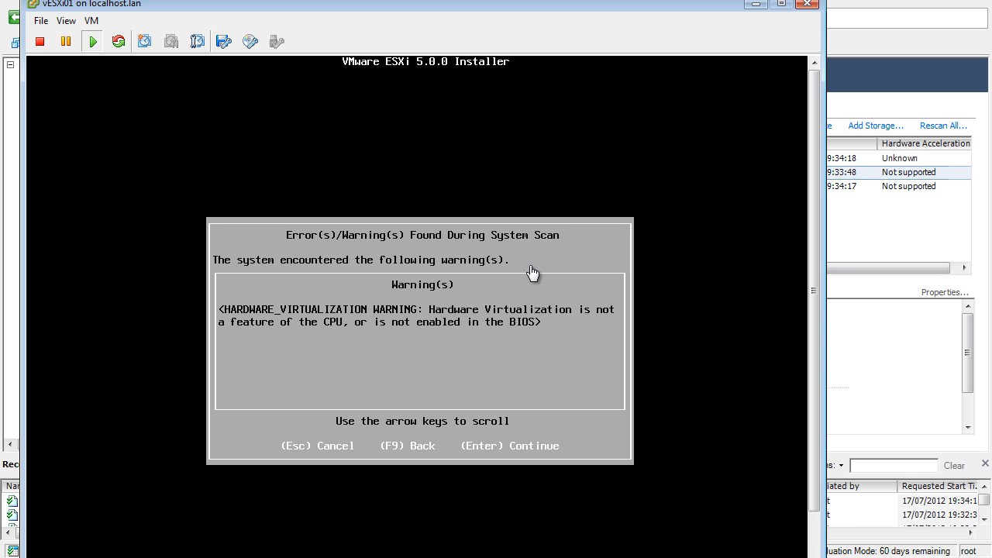
- Try to shut down the guest, dismiss the error, and power off the vESXi01 virtual machine
click(39, 42)
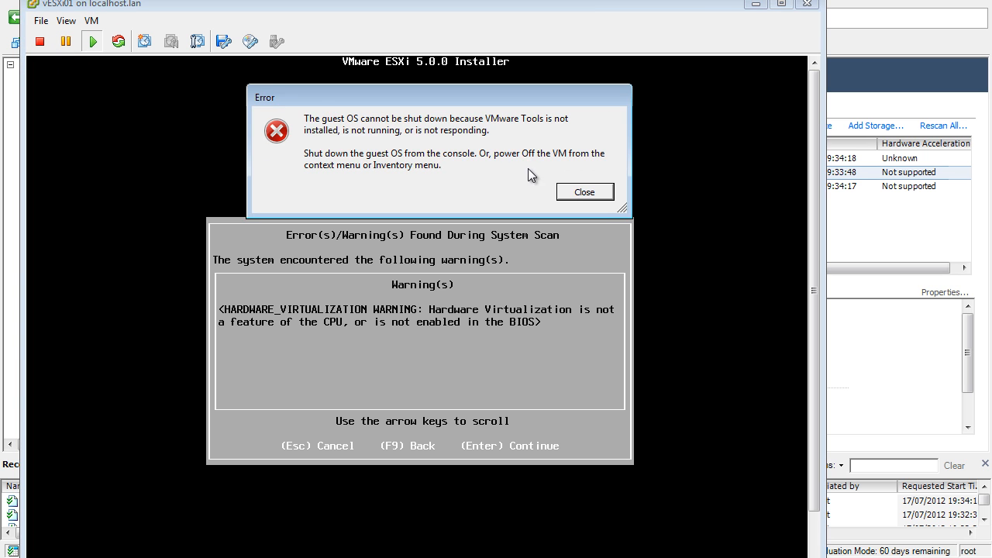
click(581, 192)
click(39, 22)
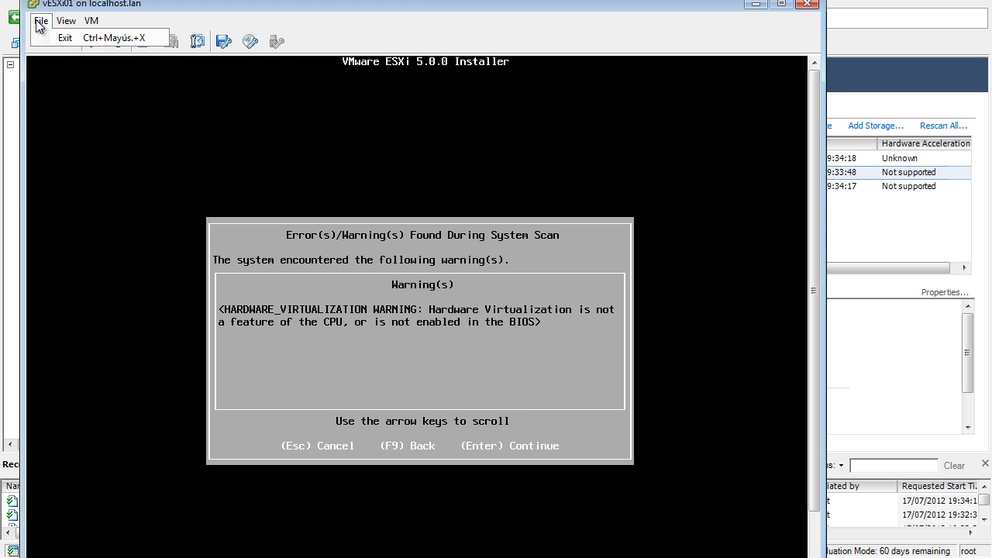
mouse_move(91, 23)
mouse_move(120, 40)
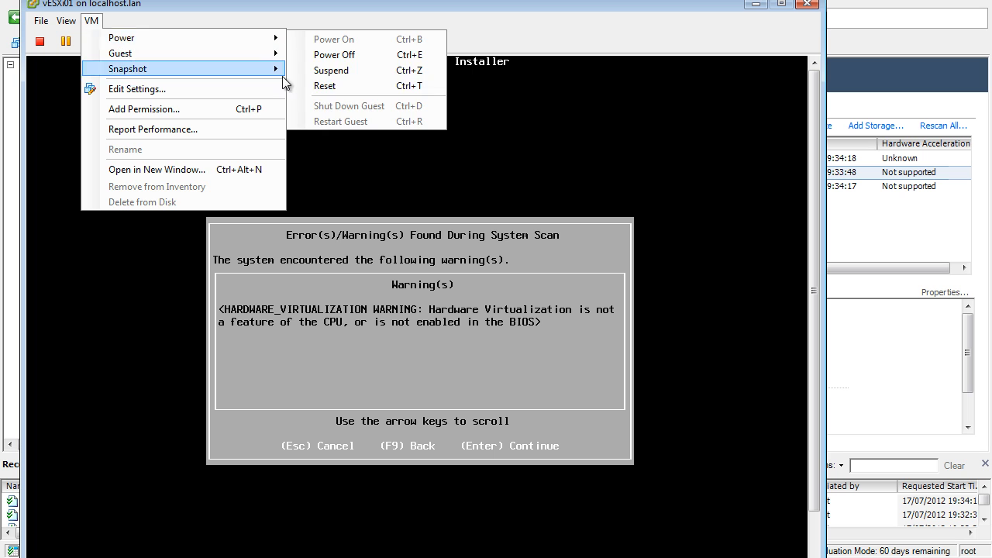
click(341, 55)
click(549, 324)
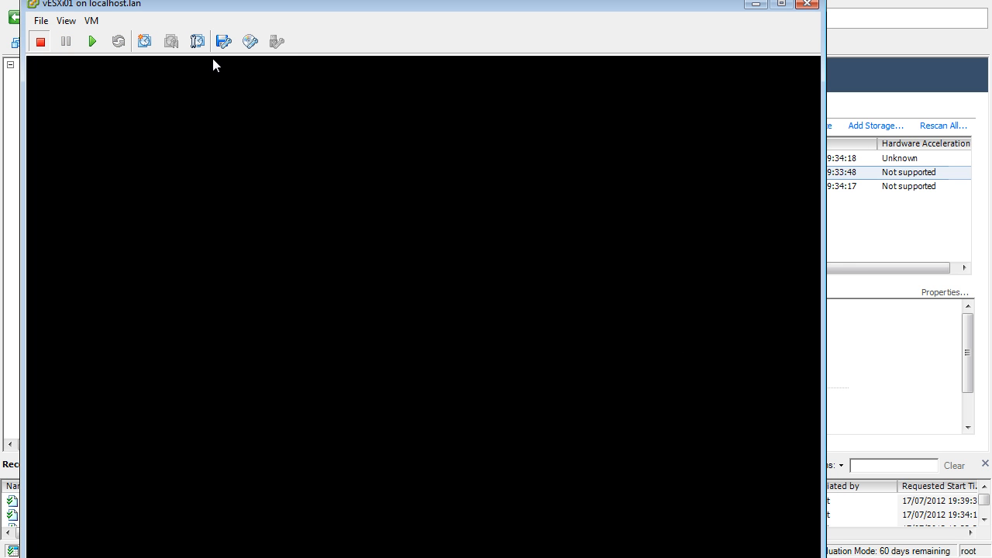
- Edit the settings of vESXi01 and set its guest operating system to Other with version VMware ESXi 5.x
click(91, 21)
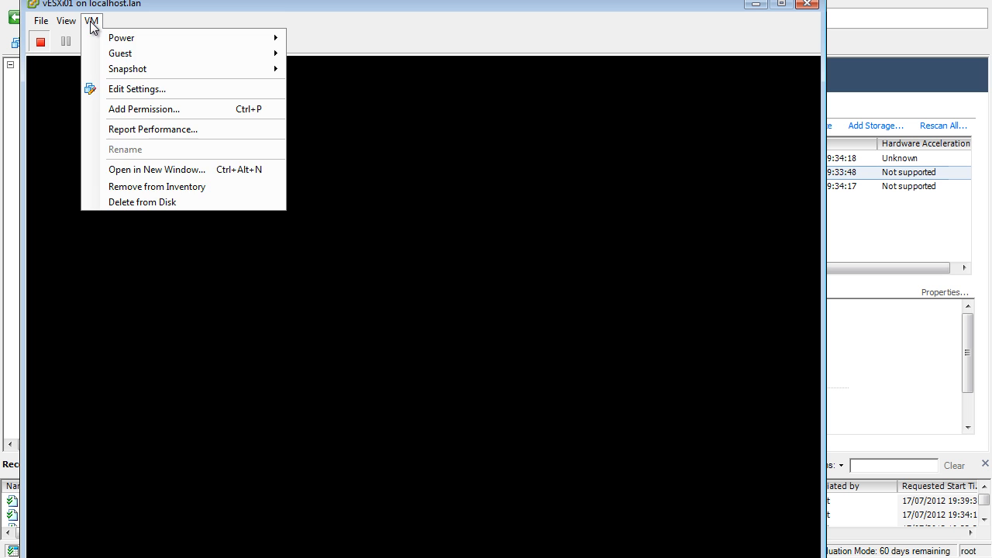
click(136, 89)
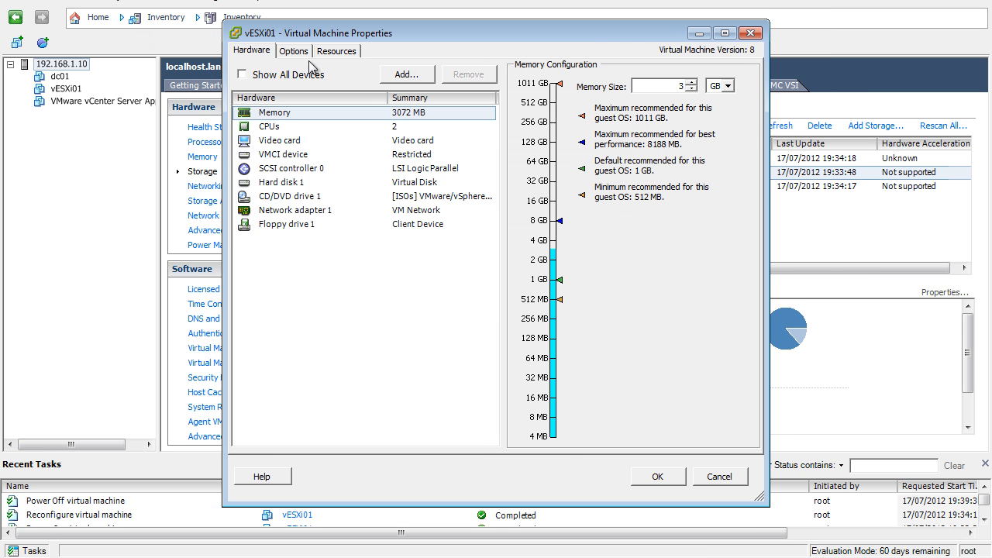
click(294, 51)
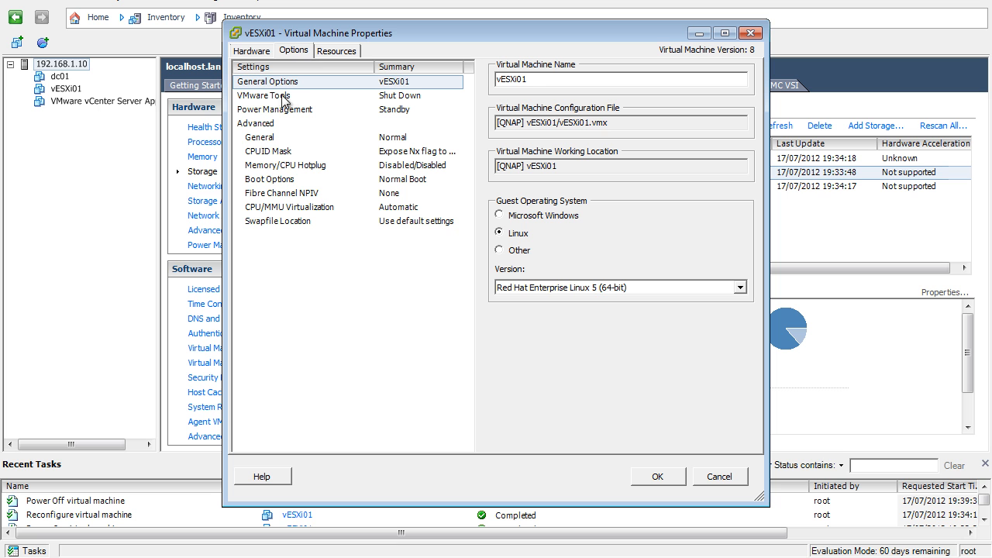
click(499, 250)
click(530, 288)
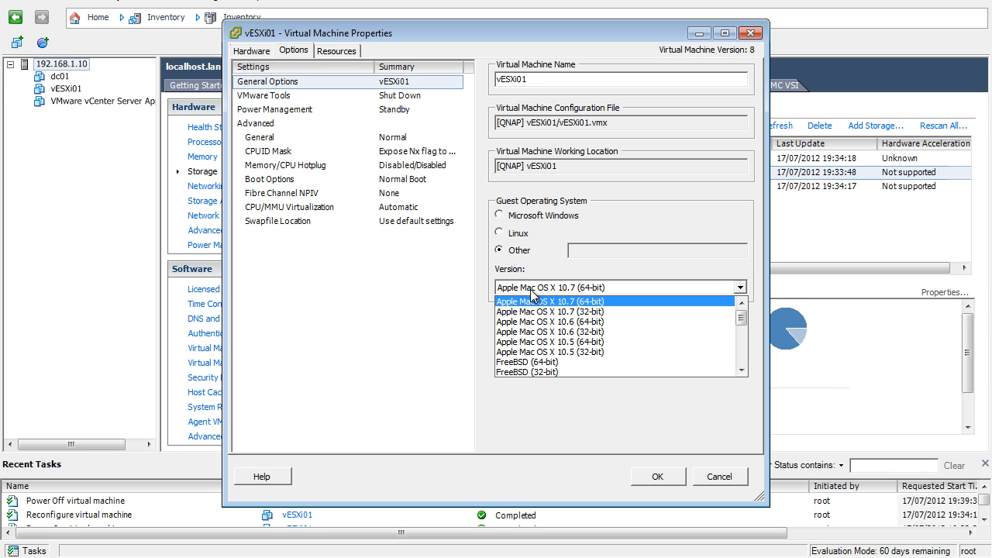
key(End)
key(Up)
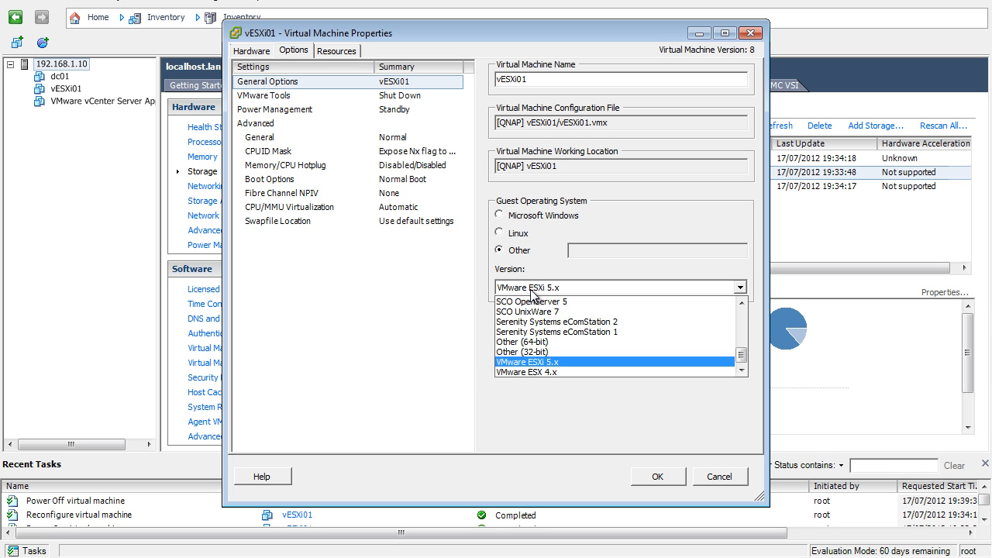
click(557, 363)
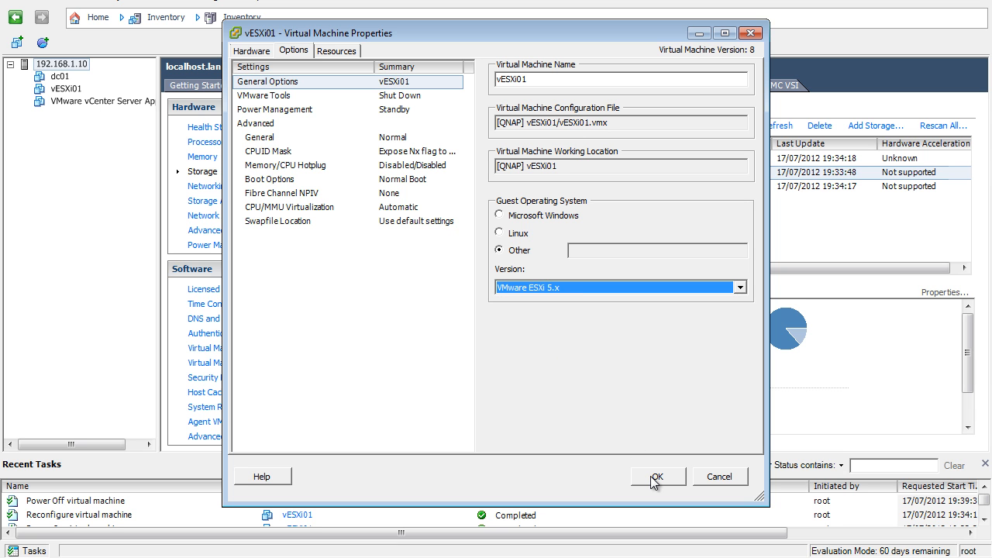
- Change the CPU/MMU virtualization mode of vESXi01 and apply the virtual machine settings
click(410, 207)
click(498, 256)
click(657, 475)
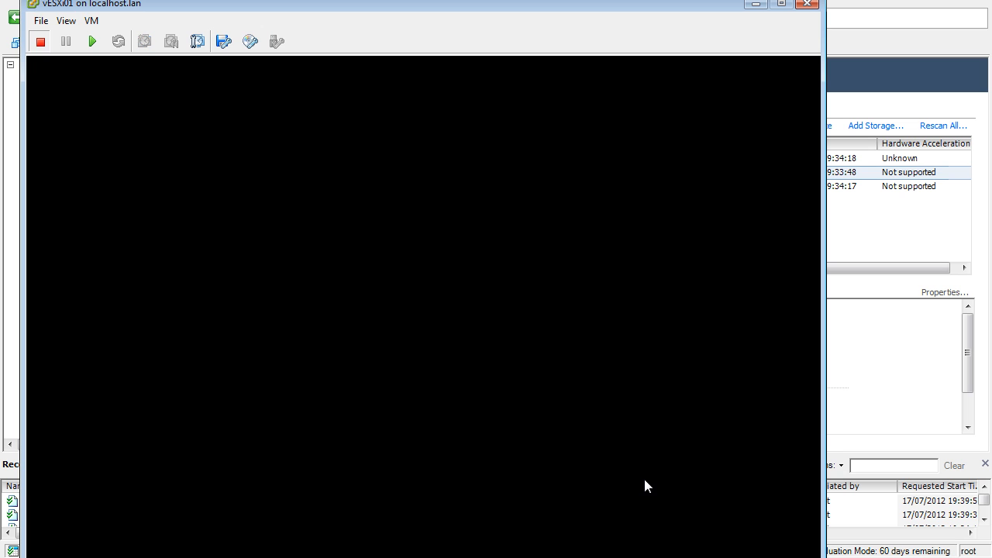
- Power on vESXi01 and try to connect its CD/DVD drive 1 to an ISO image on a datastore
click(92, 43)
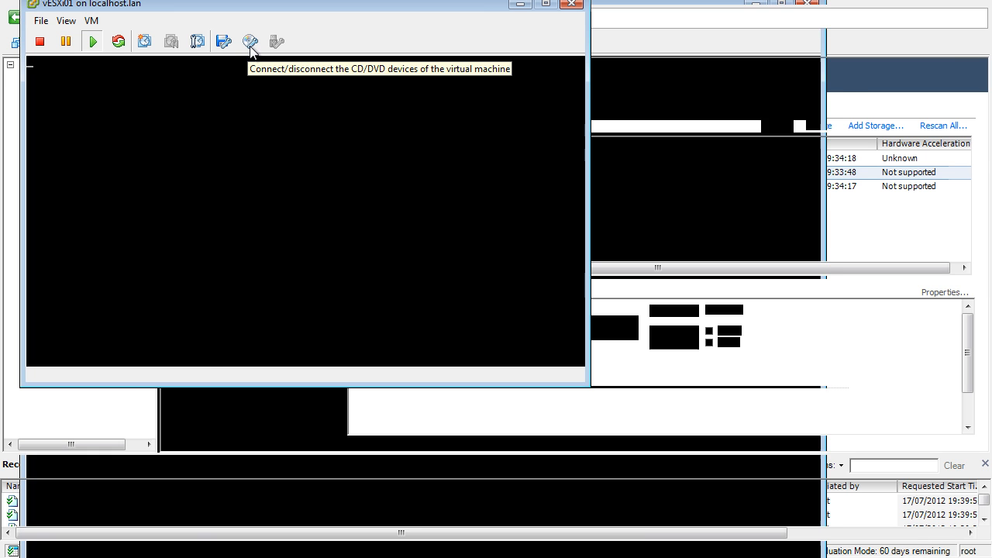
click(249, 41)
mouse_move(273, 67)
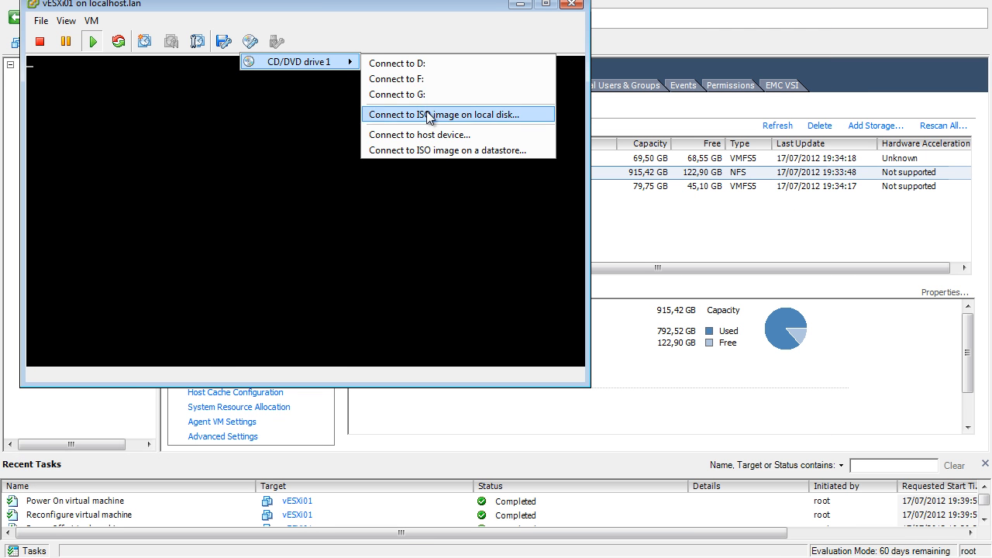
click(438, 149)
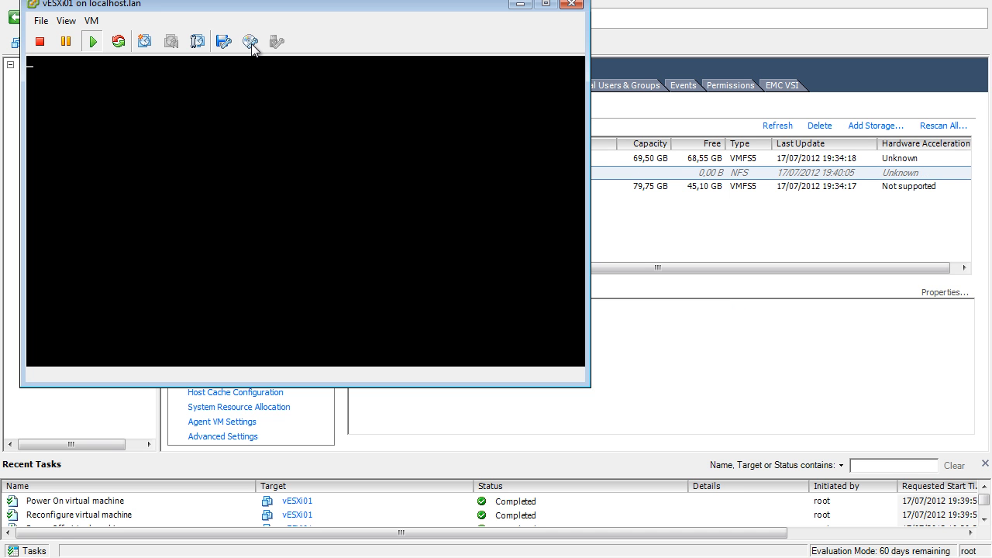
drag(307, 6, 428, 134)
click(372, 177)
mouse_move(418, 197)
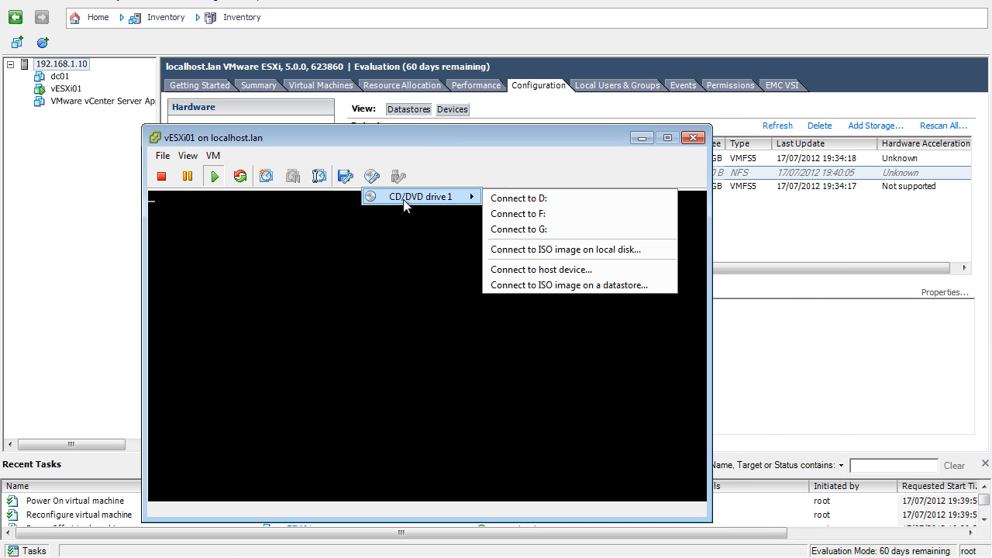
click(570, 285)
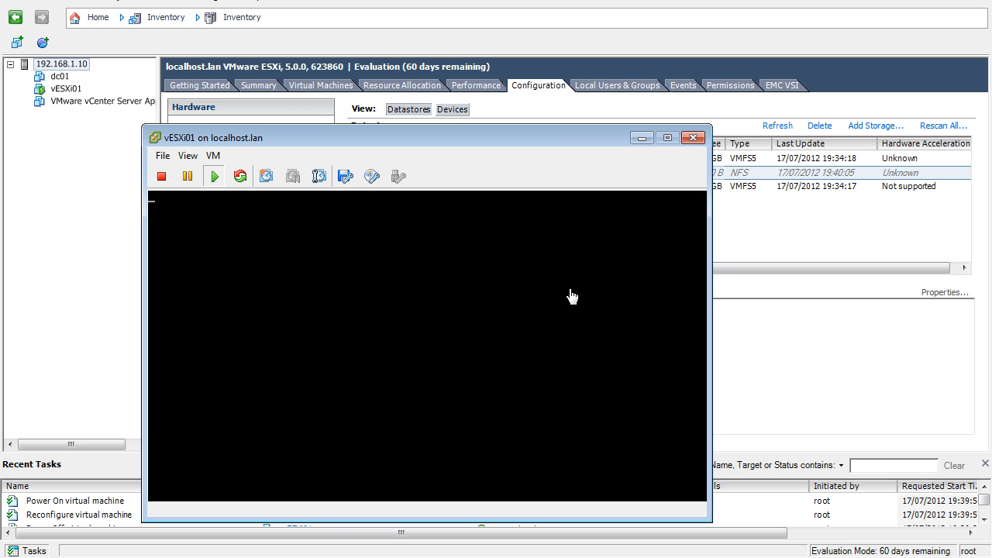
click(373, 176)
- Close the vESXi01 console and the open datastore browsers, and refresh the host's datastore list
click(692, 138)
click(692, 138)
click(203, 156)
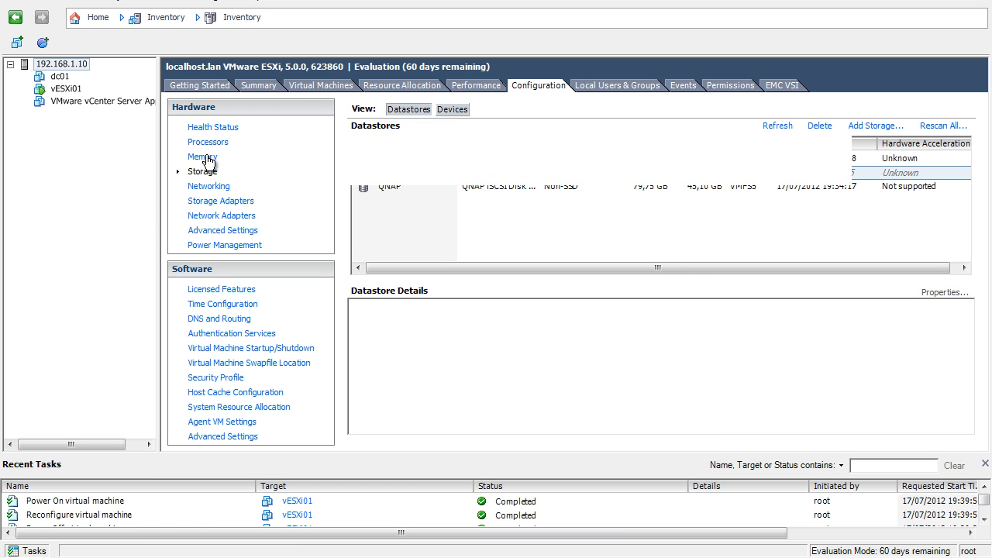
click(206, 174)
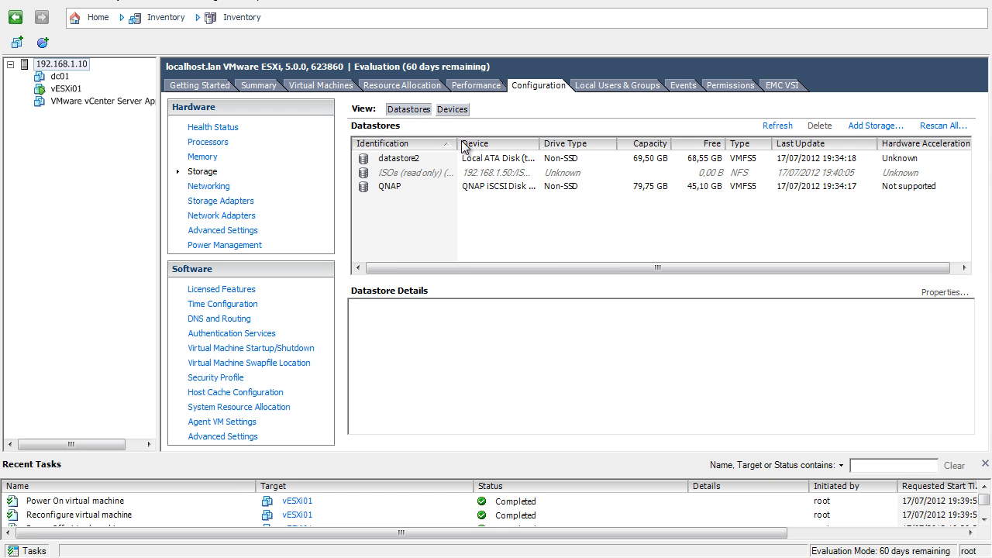
click(427, 177)
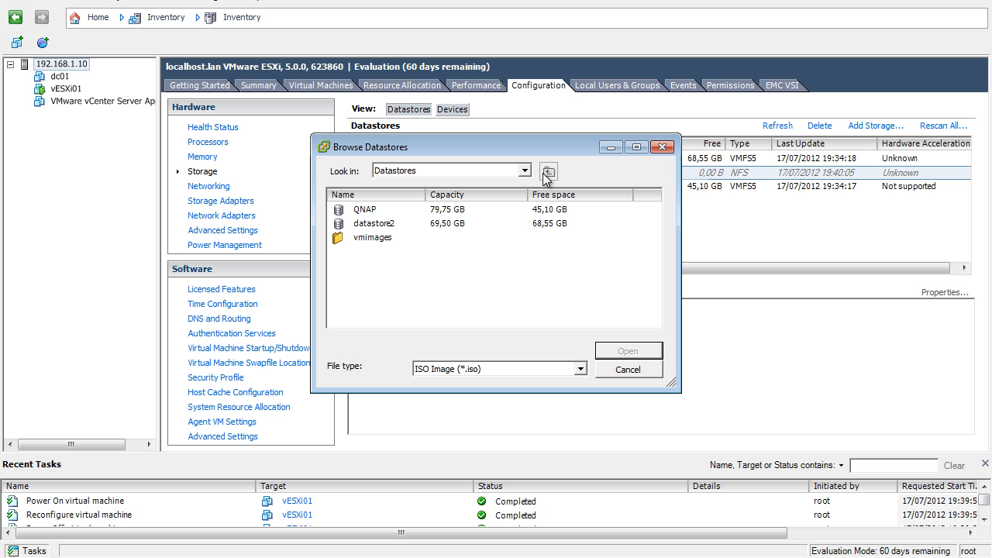
click(611, 371)
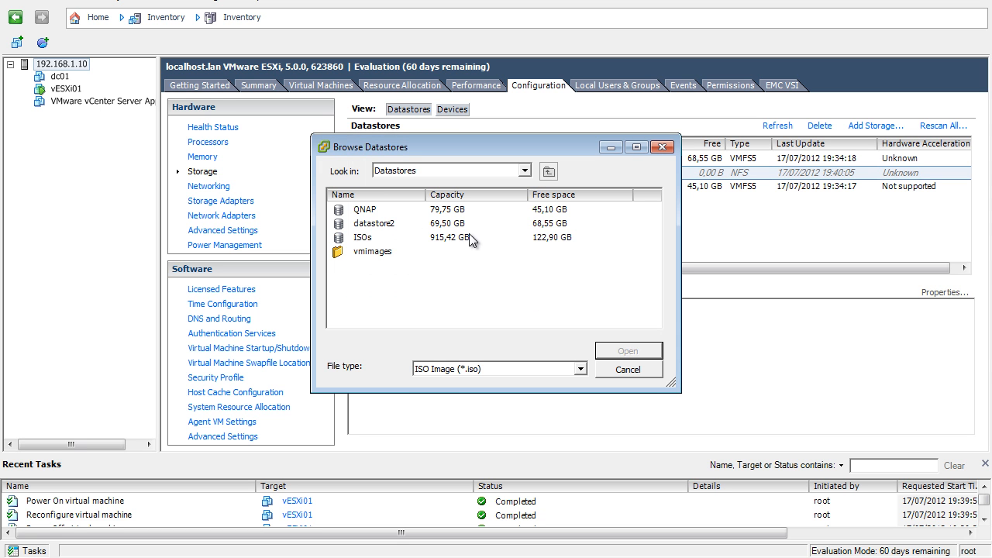
click(635, 374)
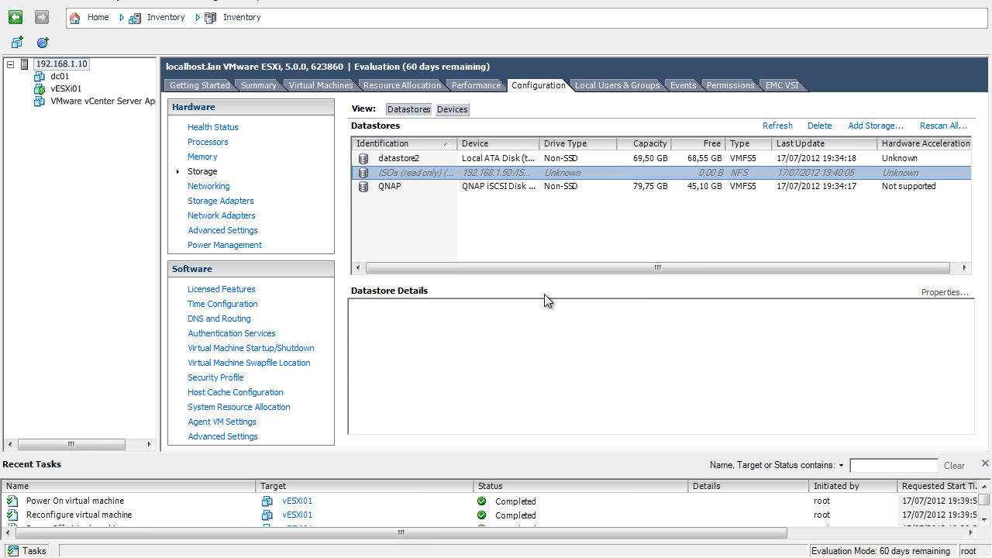
click(775, 126)
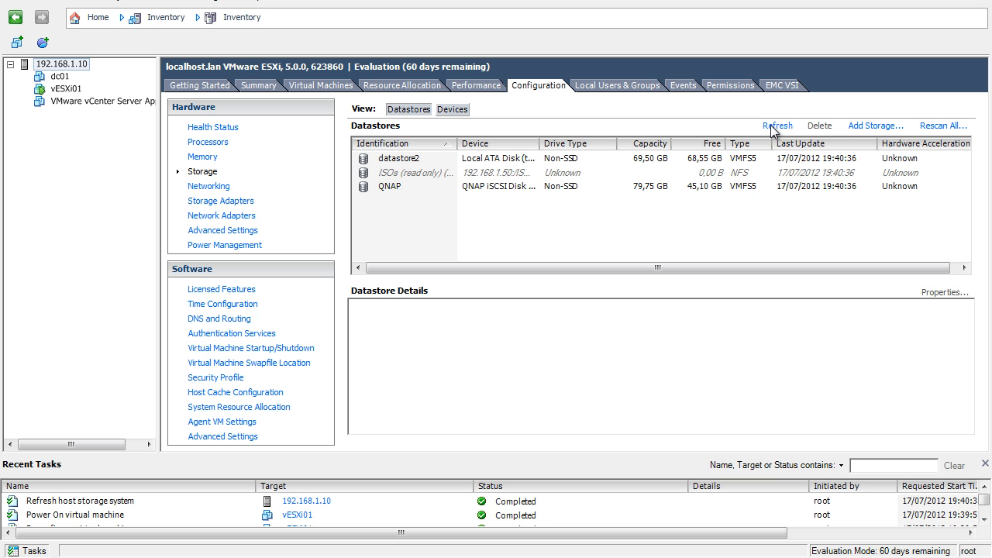
- Browse the datastores for an ISO image for CD/DVD drive 1 of vESXi01, and cancel the selection
click(69, 89)
click(254, 42)
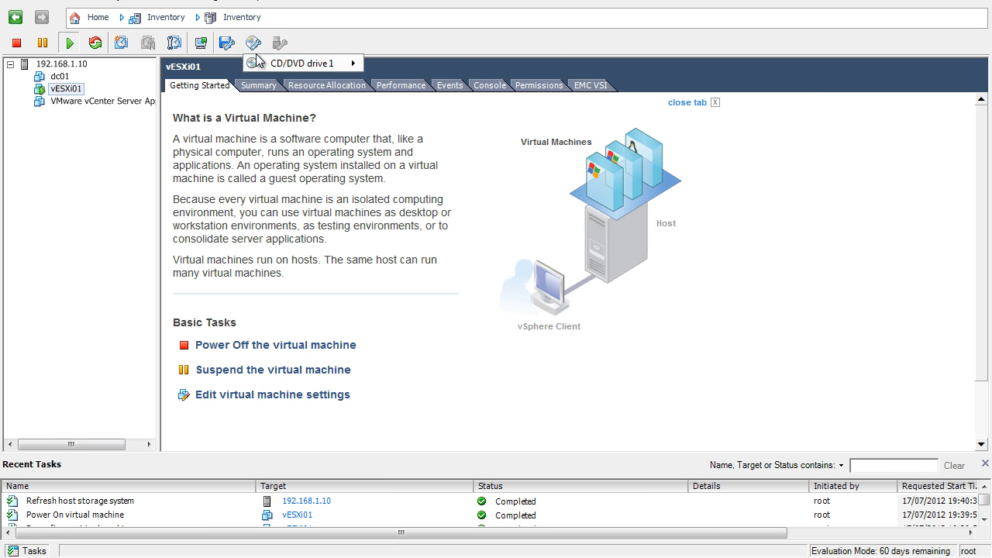
mouse_move(310, 62)
click(453, 150)
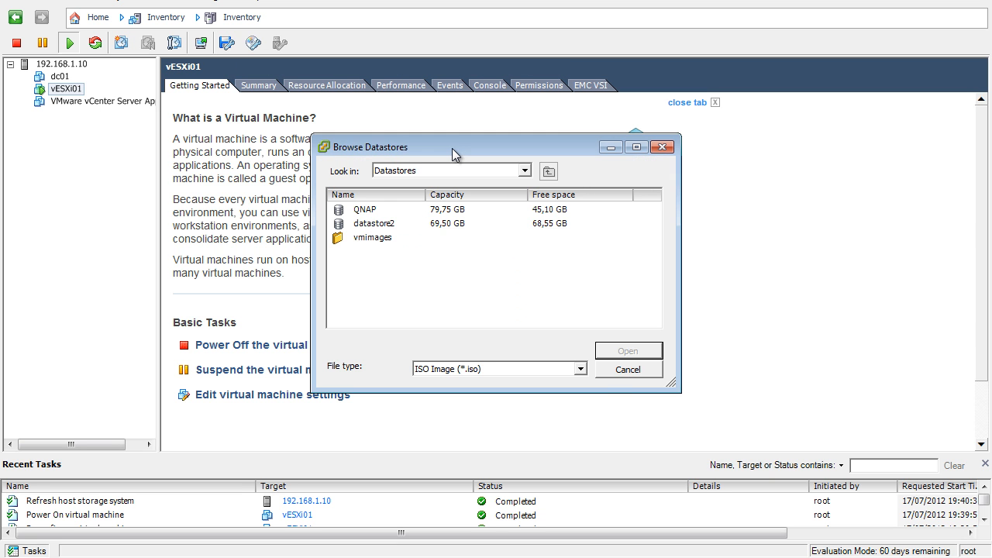
click(628, 370)
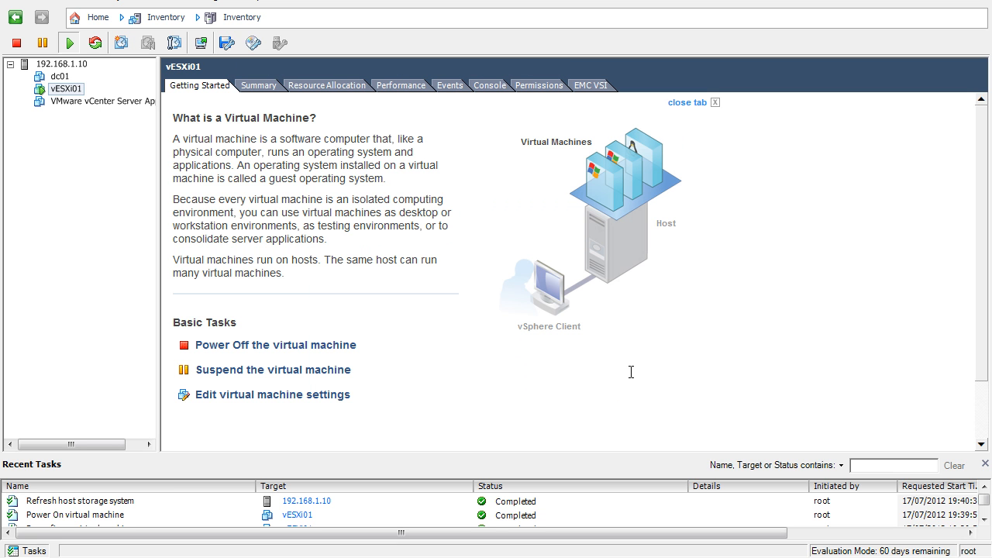
key(super)
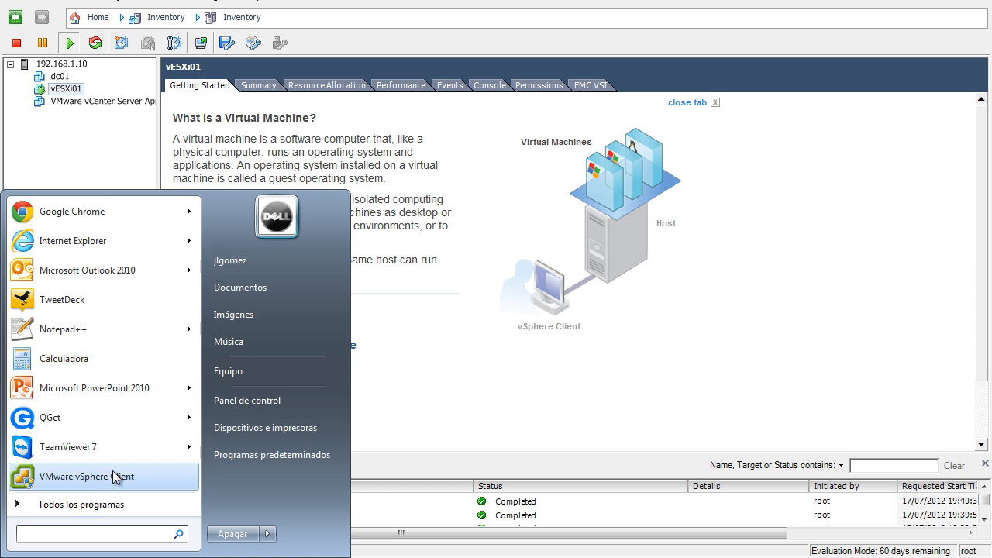
text(cmd)
key(Return)
text(exit)
key(Return)
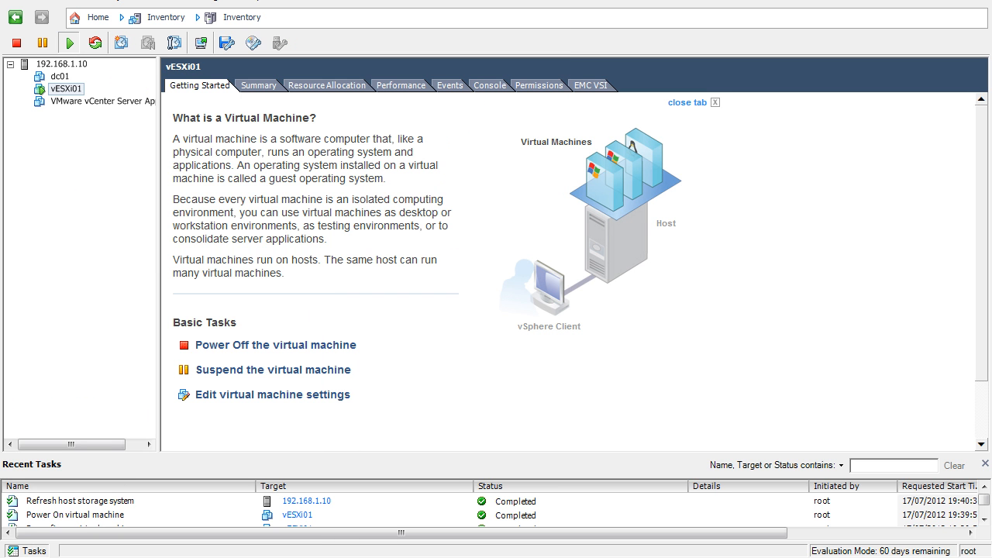
- Open a Windows command prompt (cmd) with administrator rights
key(super)
text(cmd)
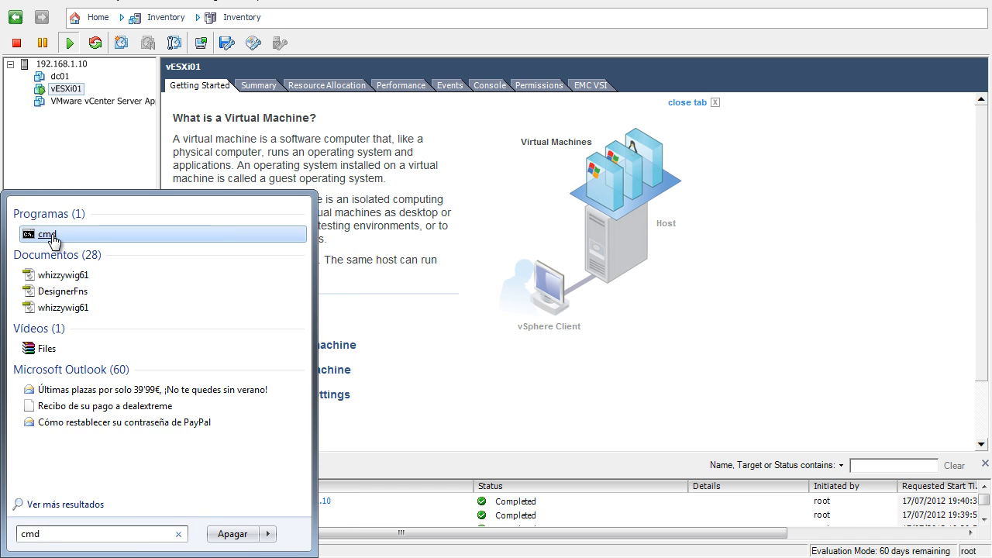
right_click(53, 239)
key(Escape)
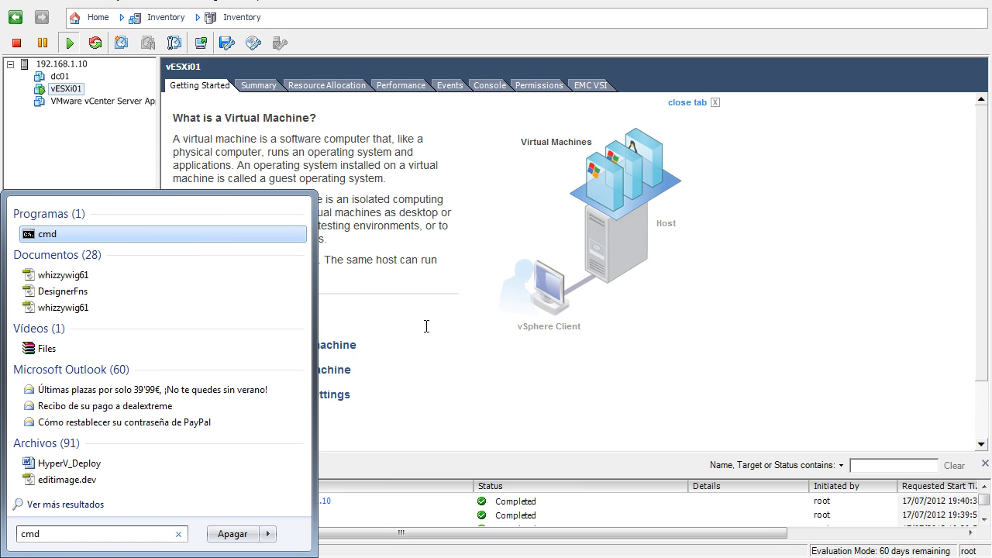
key(ctrl+shift+Return)
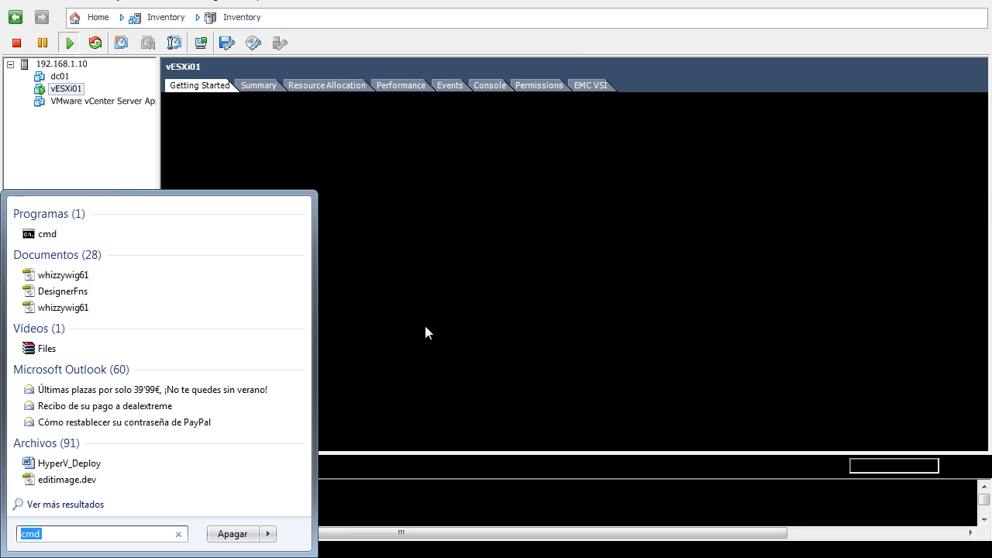
- Ping 192.169.1.50 twice from the command prompt and interrupt the second run
text(ping 1)
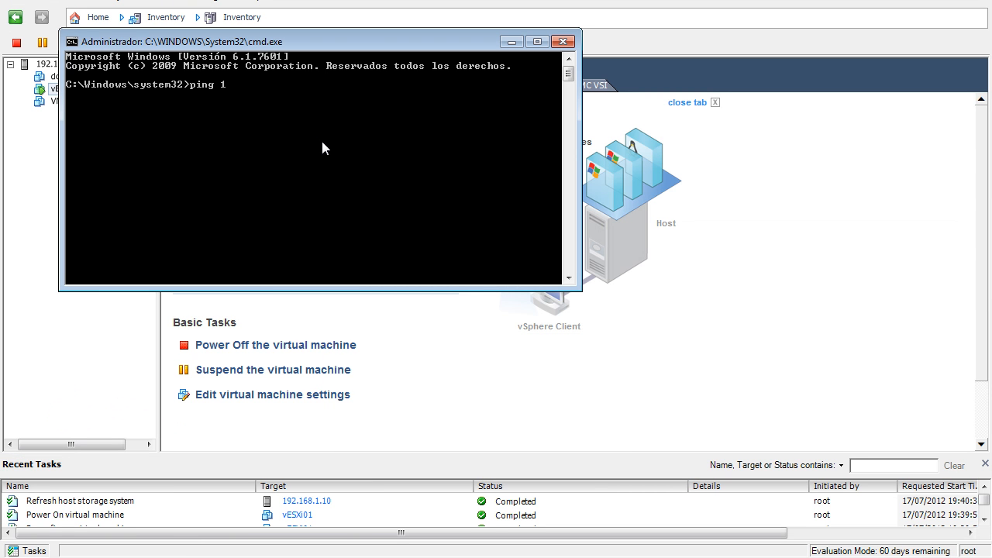
text(92.169.1.50)
key(Return)
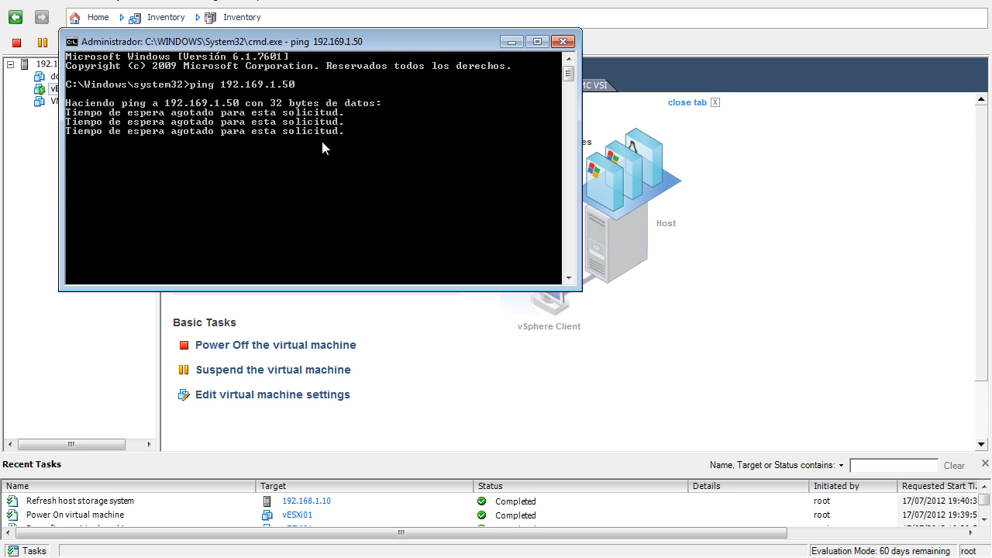
key(Up)
key(Return)
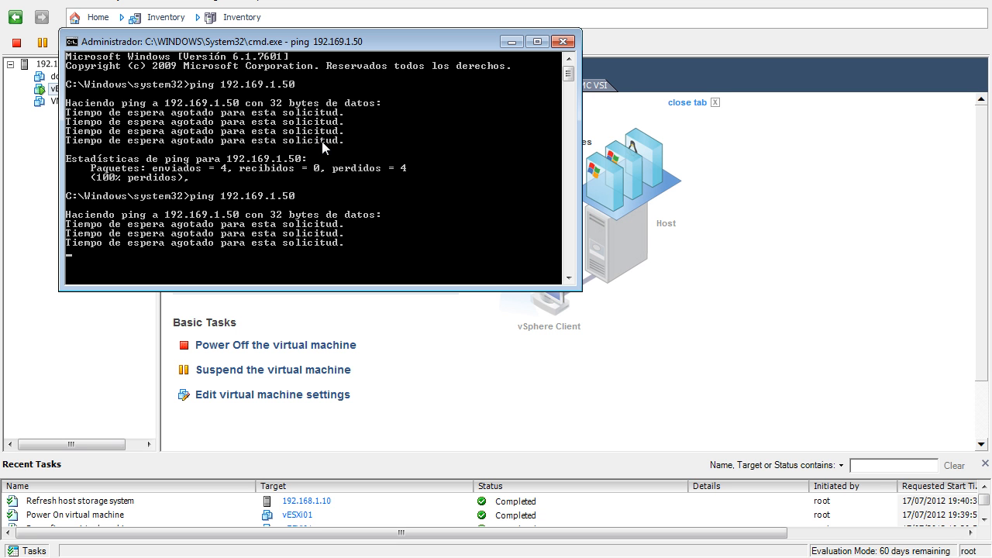
key(ctrl+c)
- Run a continuous ping to the ISO storage server at 192.168.1.50, and stop it after a reply
text(poing -t 19)
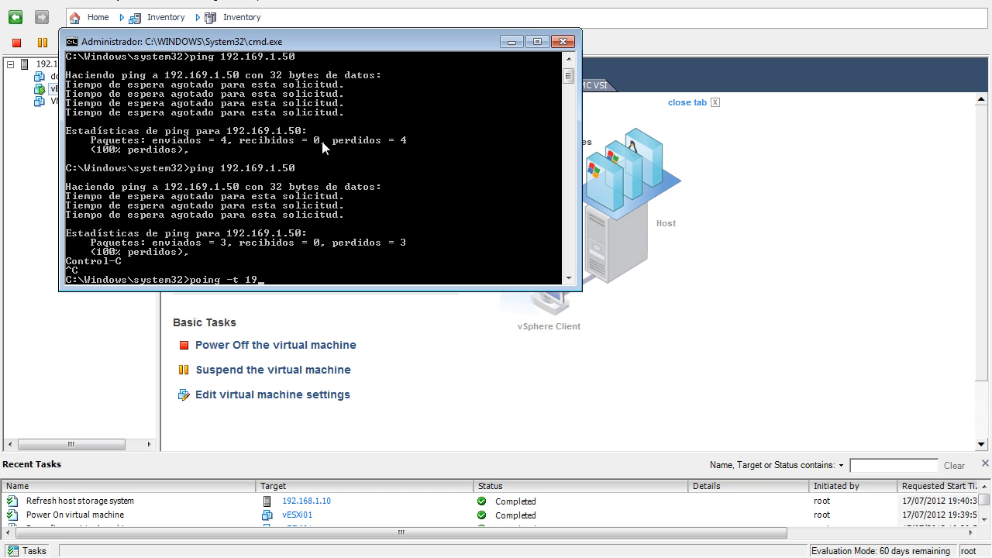
key(Return)
text(ping -t 192.168.1.50)
key(Return)
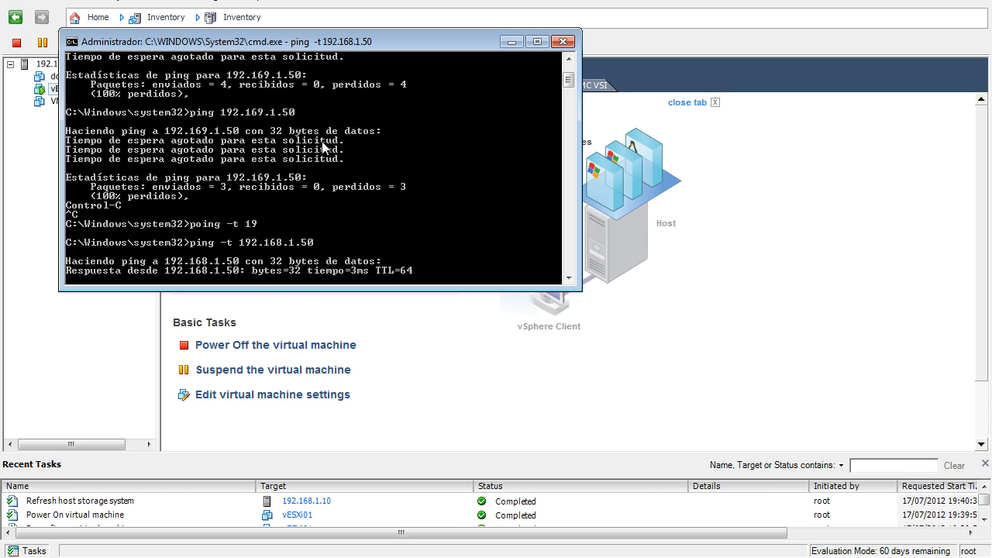
key(ctrl+c)
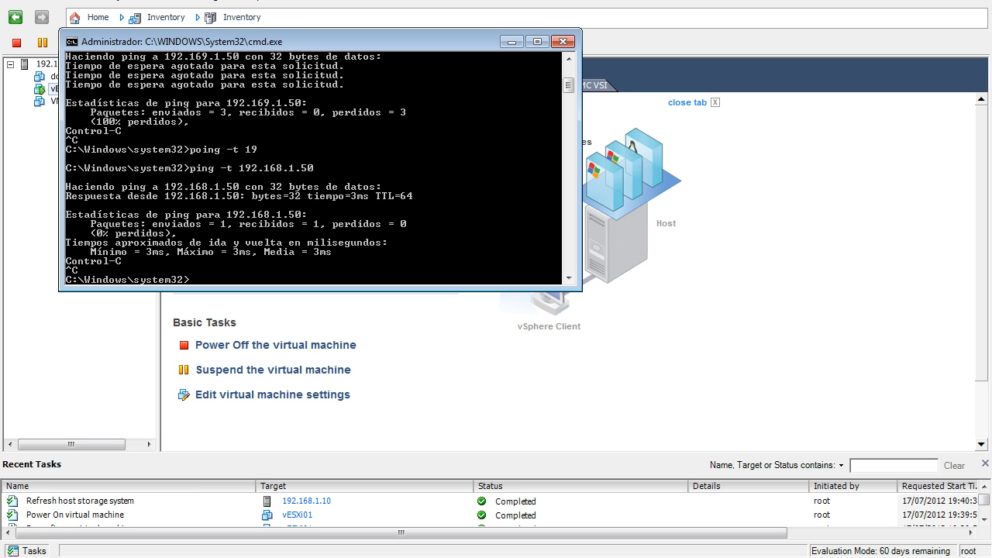
- Return to the vSphere Client and select the ISOs (read only) datastore in the storage configuration of host 192.168.1.10
click(270, 2)
click(79, 66)
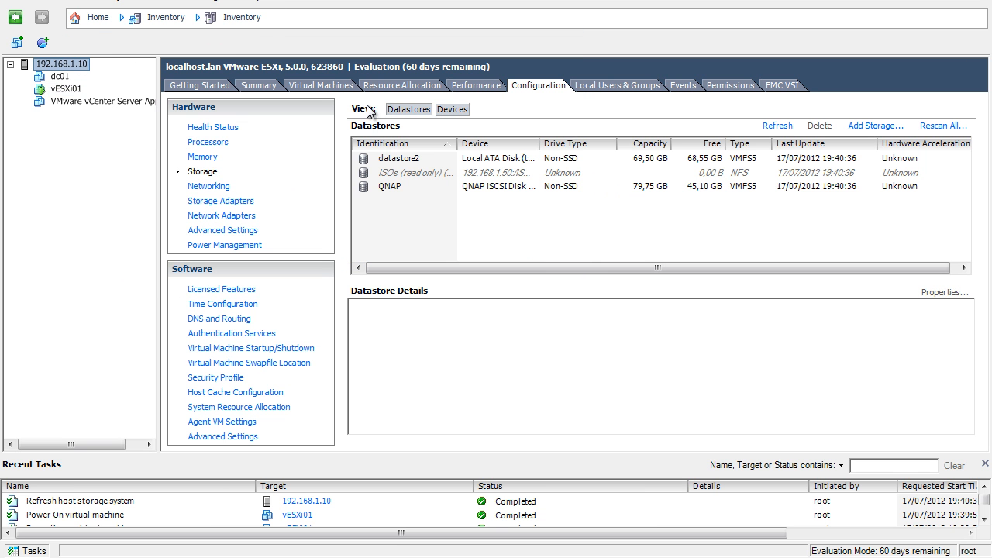
click(432, 172)
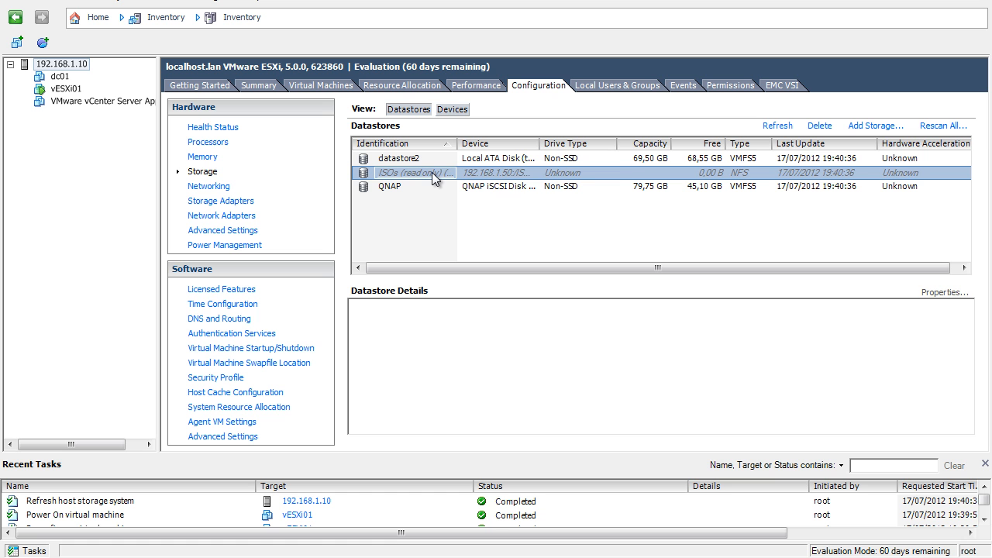
right_click(432, 172)
click(108, 127)
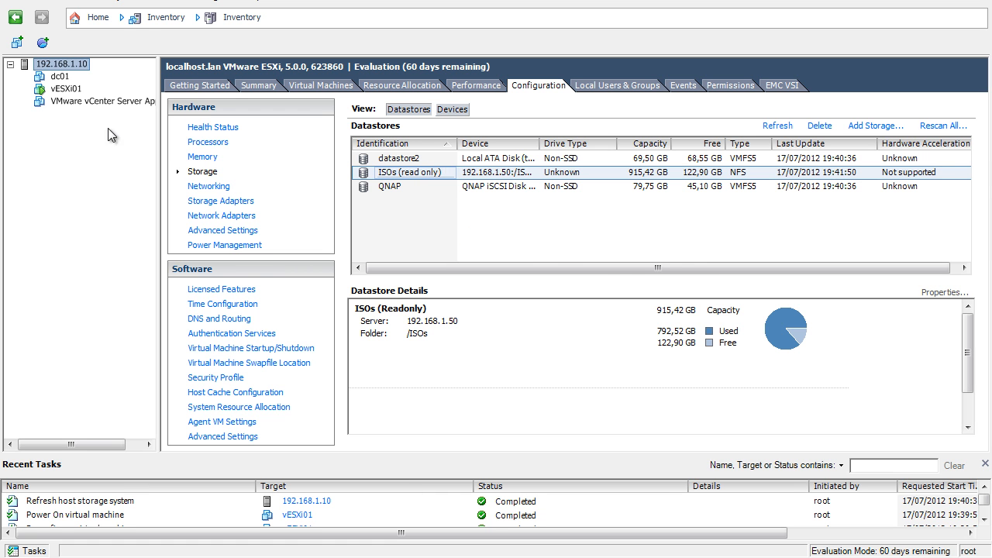
- Open the vESXi01 console and connect CD/DVD drive 1 to the 292 MB VMware-VMvisor ISO in the datastore's vSphere 5 folder
click(76, 89)
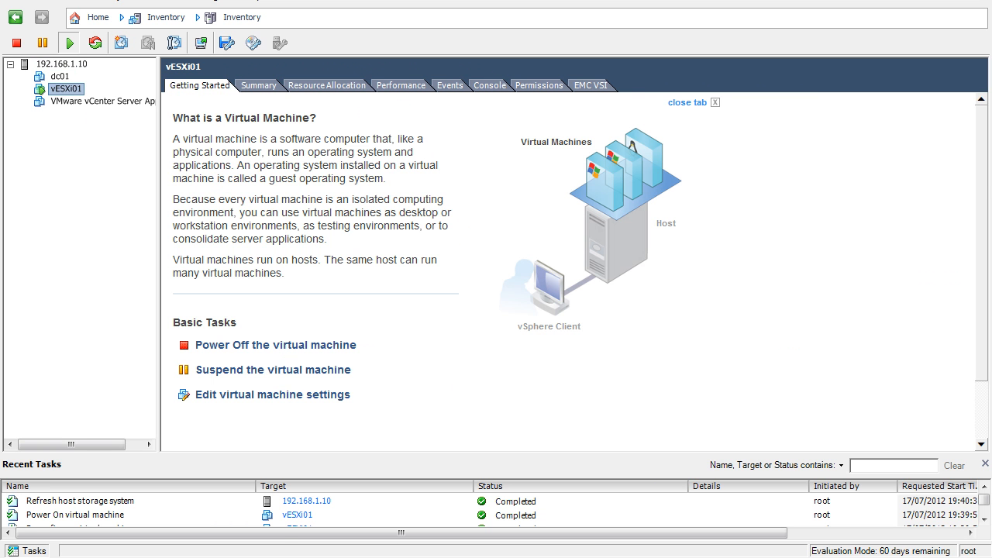
click(202, 42)
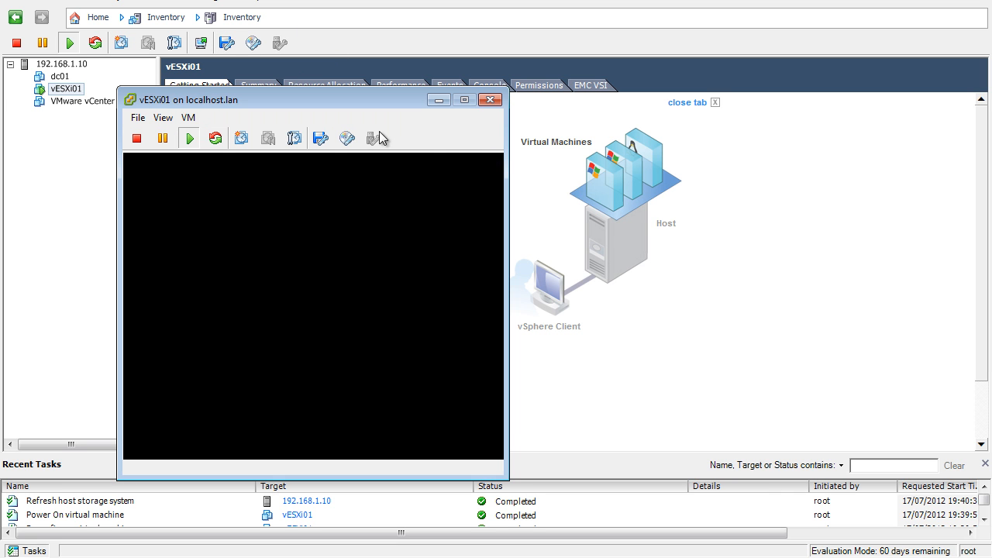
click(347, 140)
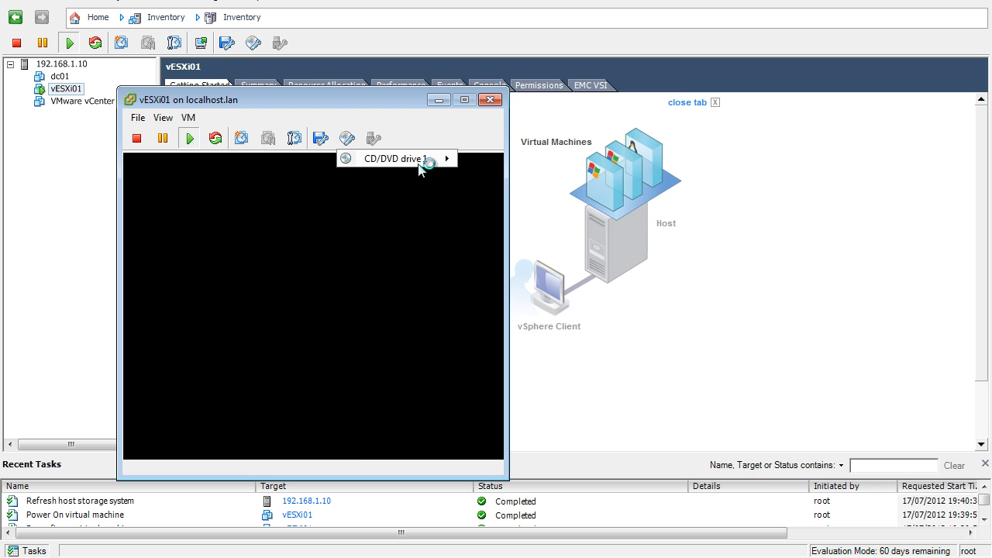
mouse_move(424, 165)
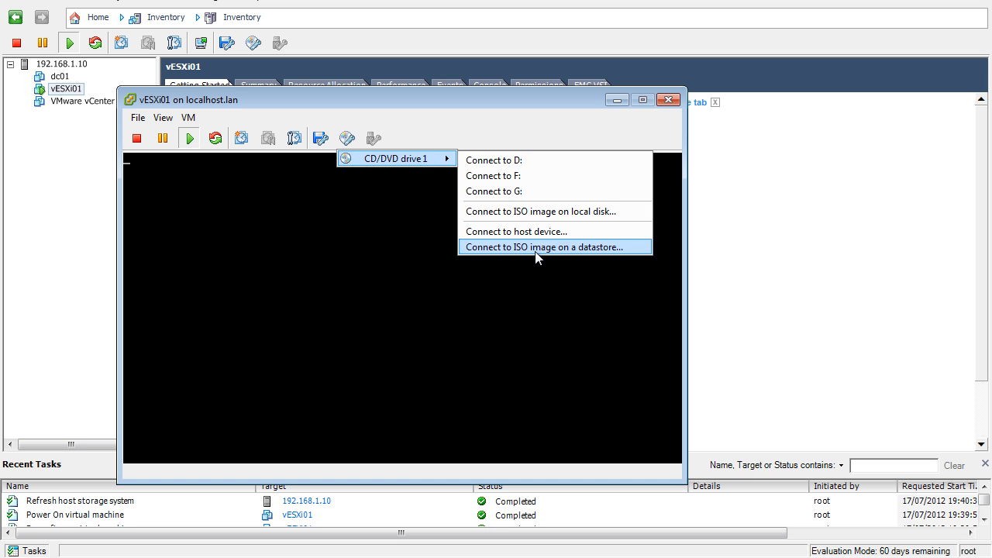
click(461, 246)
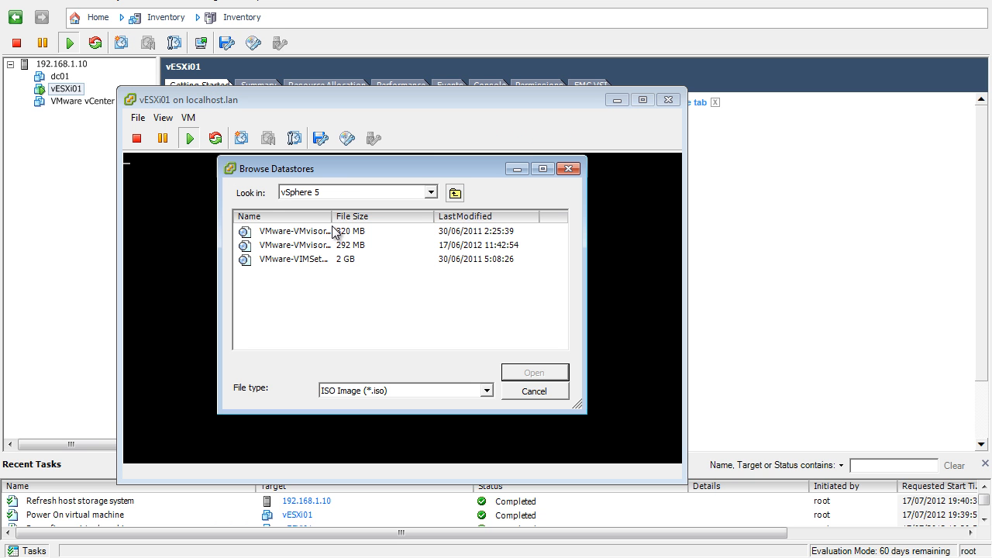
double_click(308, 246)
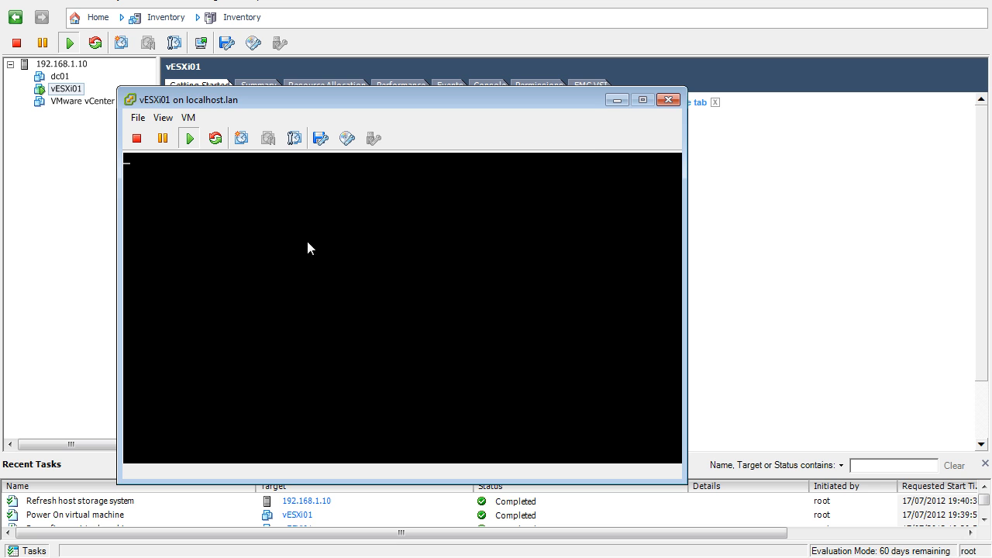
click(466, 218)
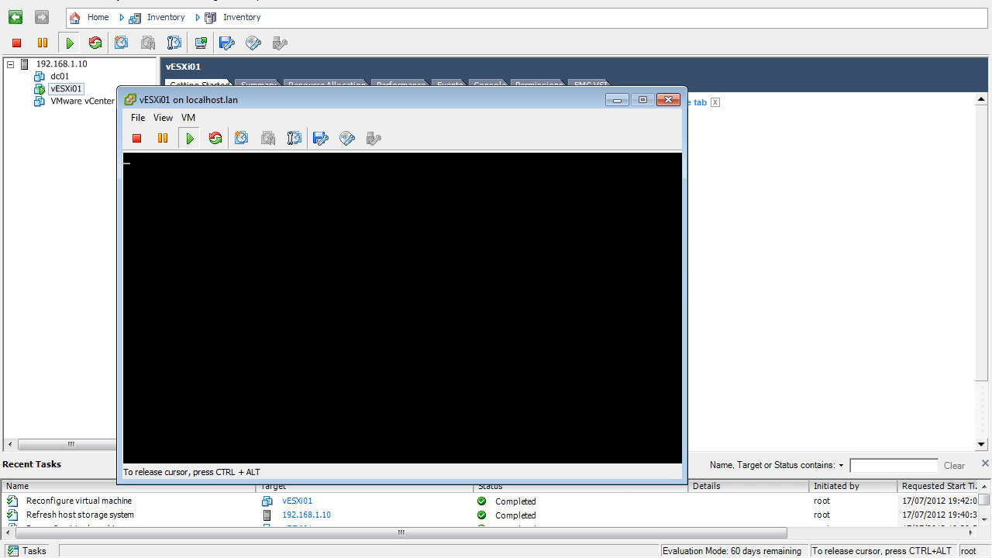
key(Escape)
key(Down)
key(Down)
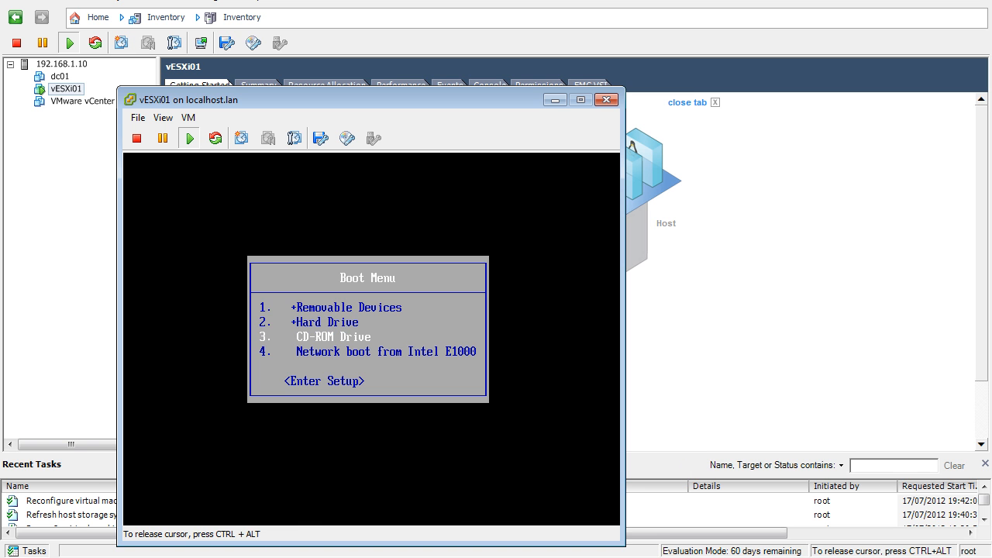
key(Return)
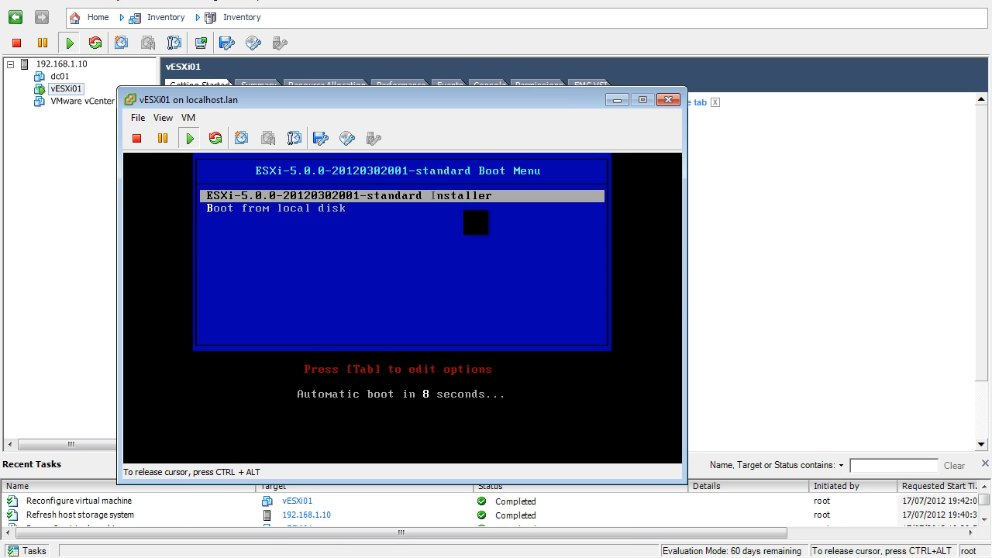
key(Return)
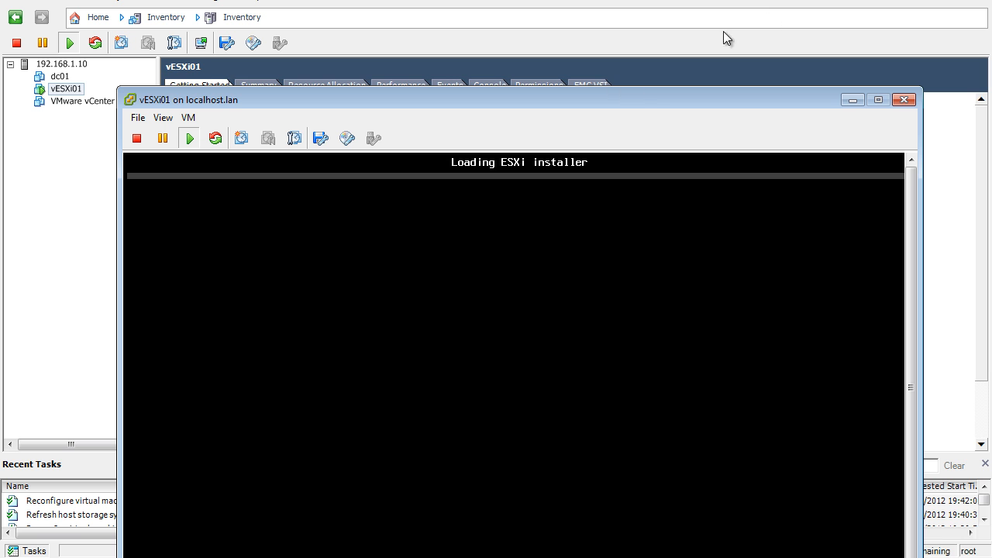
- Accept the ESXi 5.0.0 installer's license agreement and choose the local 6.00 GiB VMware virtual disk as the install target
drag(632, 99, 630, 1)
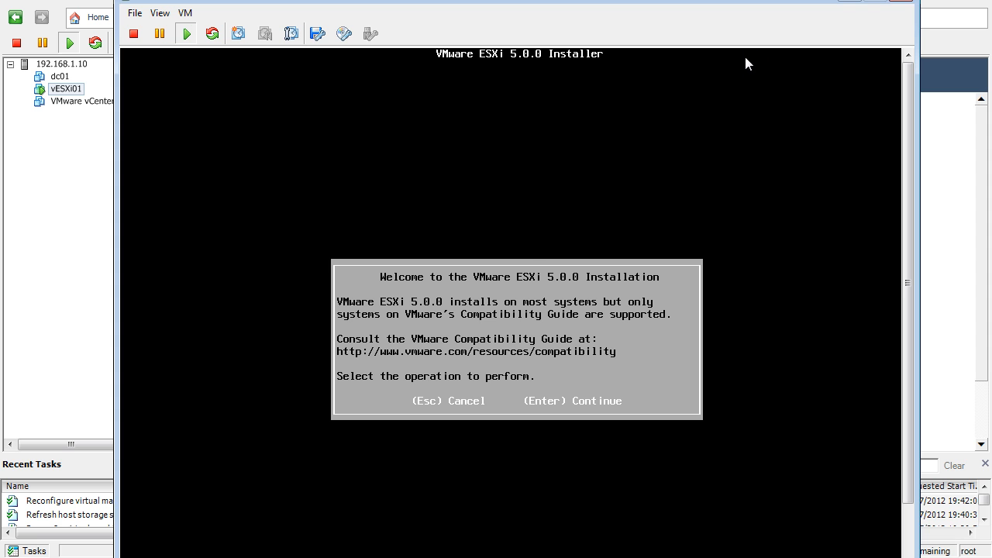
click(576, 194)
key(Return)
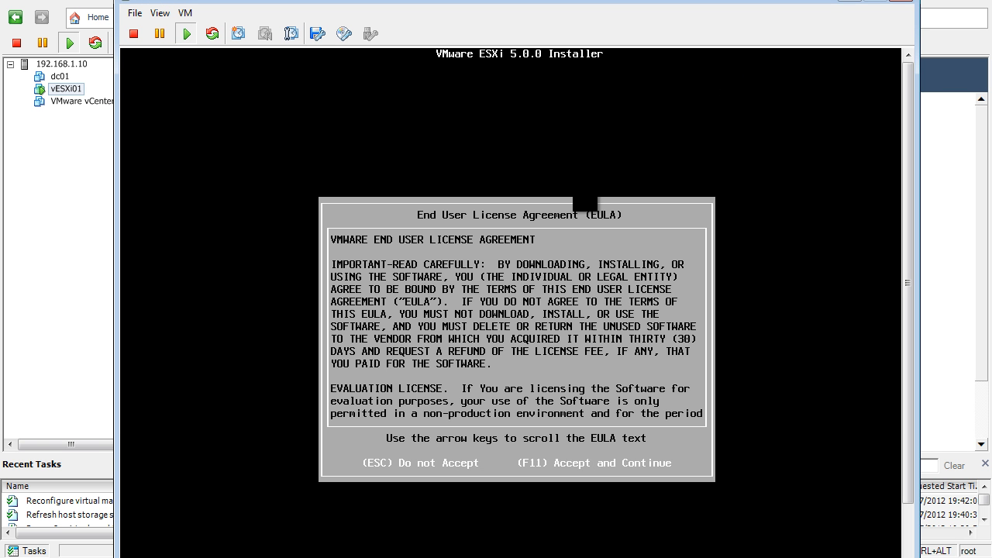
key(F11)
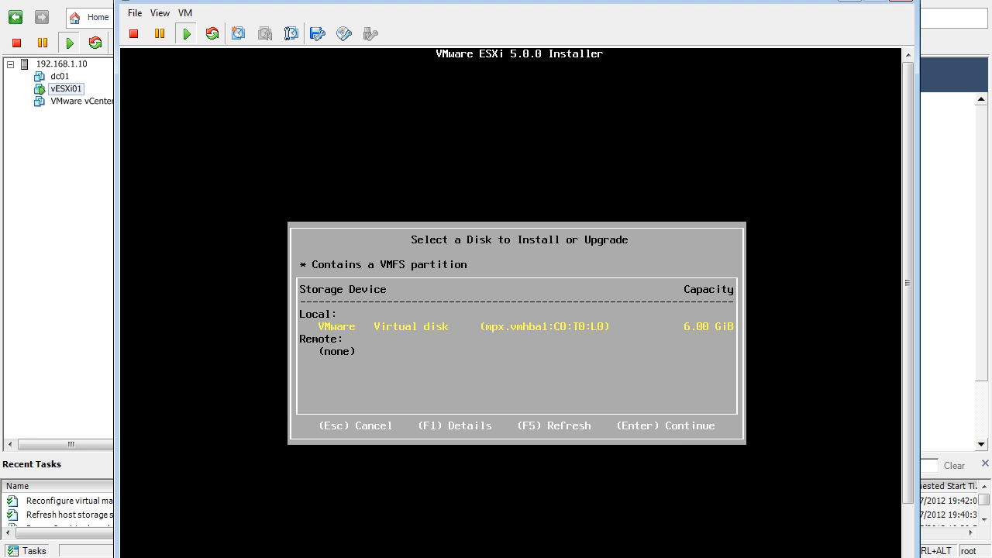
key(Return)
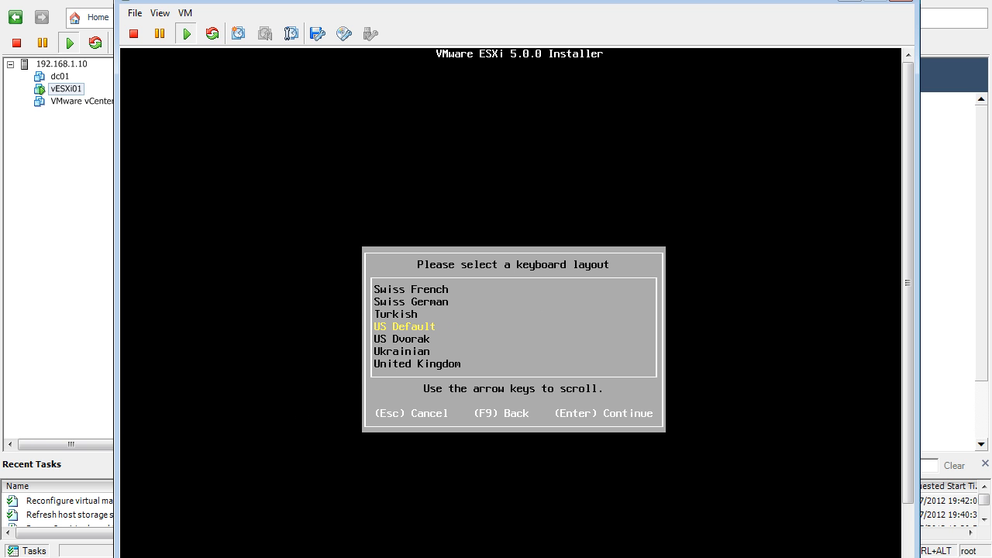
- Accept the US Default keyboard layout, then enter and confirm the root password
key(Return)
text(*******)
key(Tab)
text(*******)
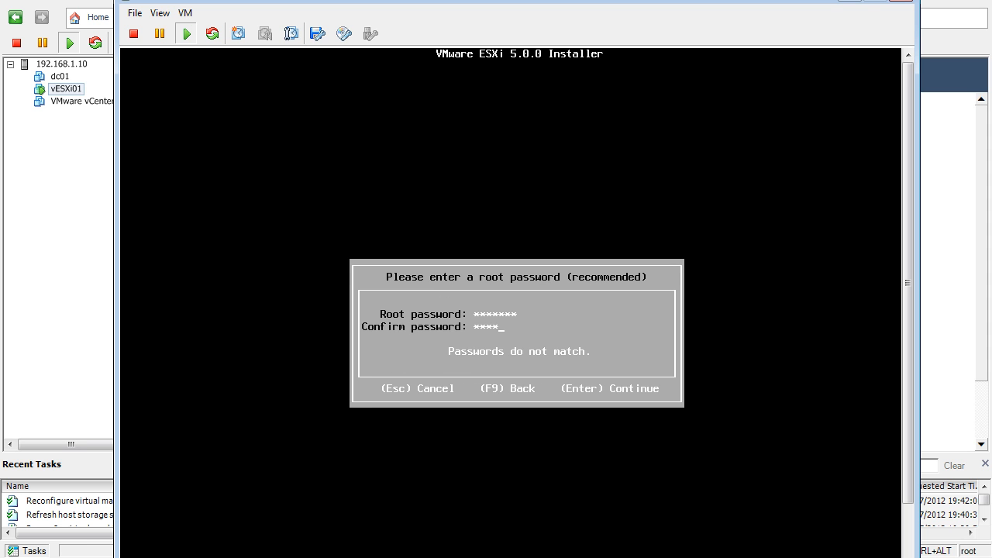
key(Return)
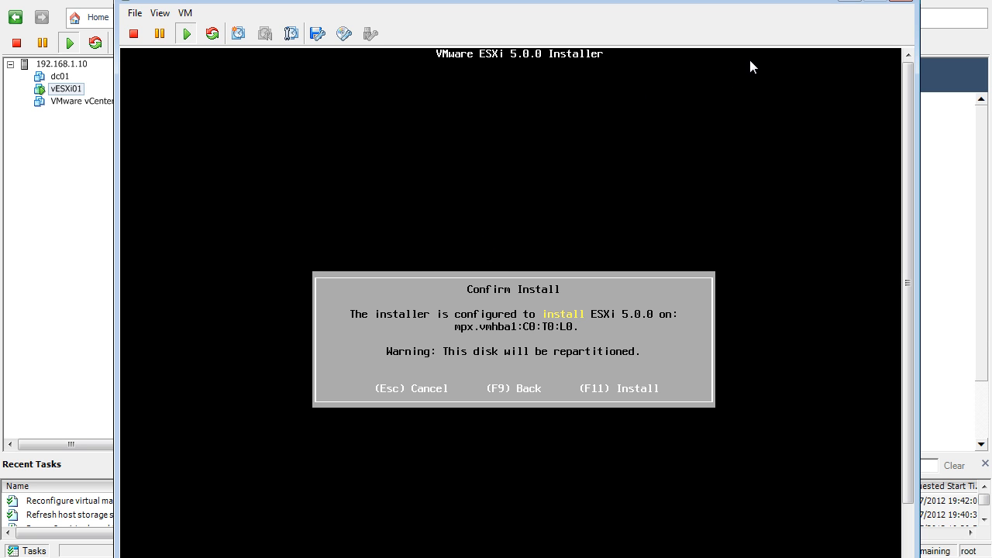
- Confirm and start the installation of ESXi 5.0.0 on disk mpx.vmhba1:C0:T0:L0
click(509, 230)
key(F11)
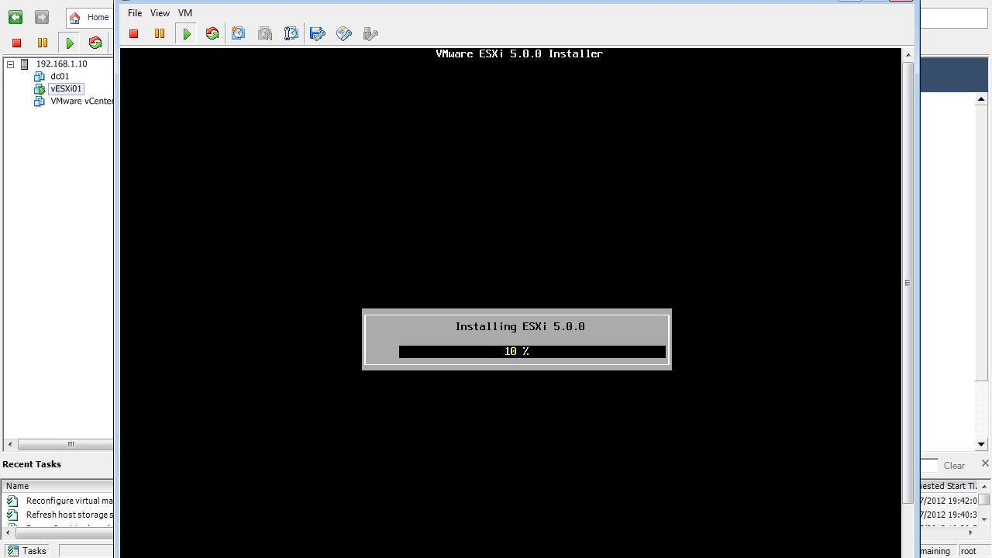
click(266, 540)
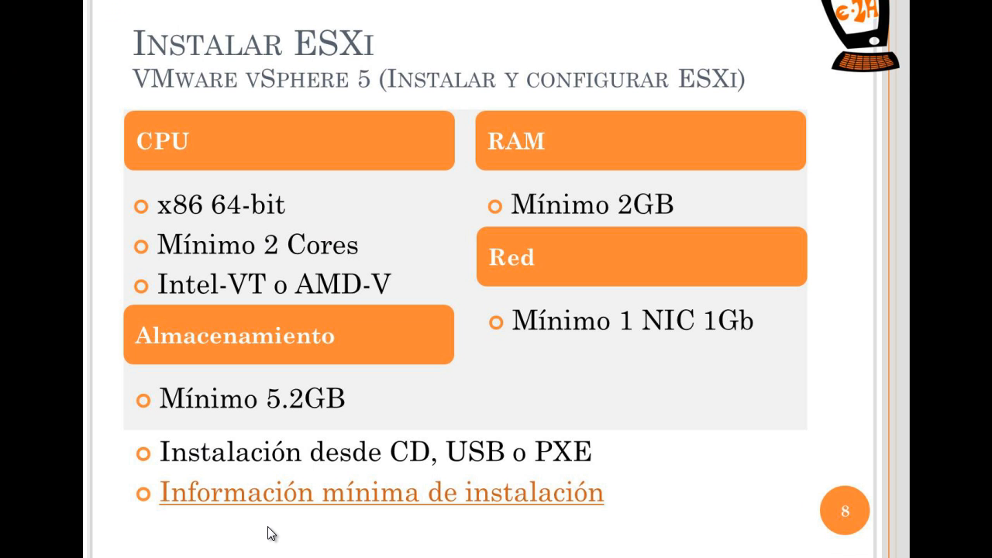
click(435, 221)
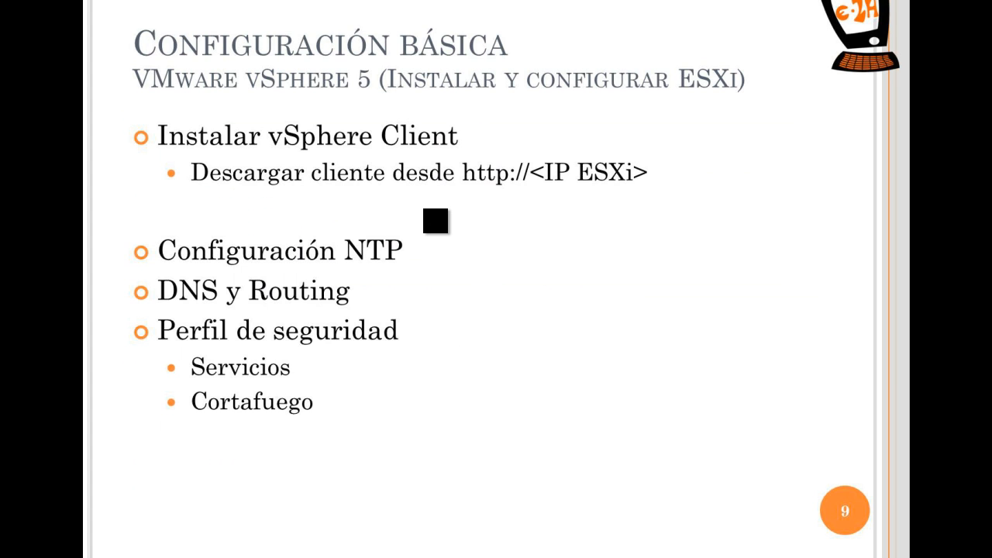
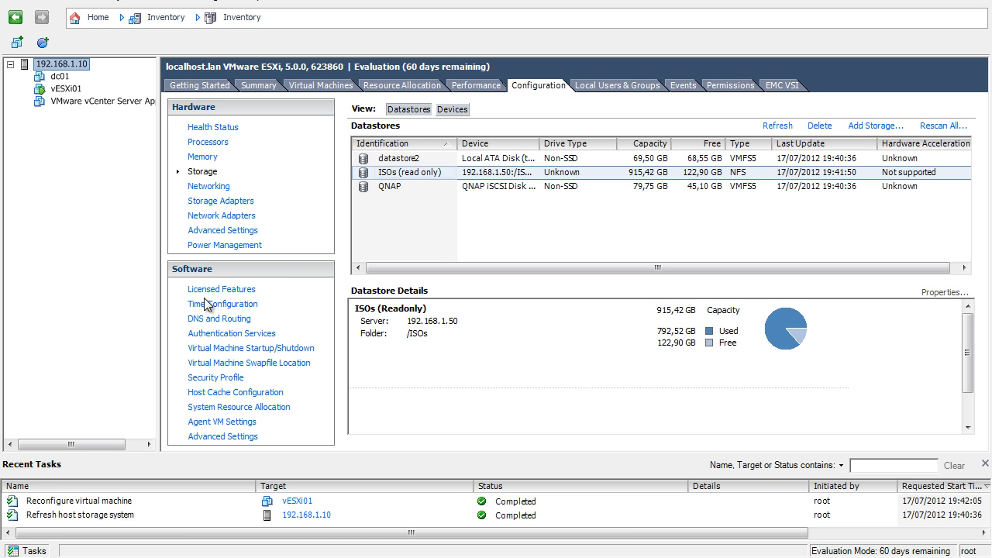
- Review the host's Health Status, Processors, Memory, Time Configuration, DNS and Routing, and Security Profile configuration pages
click(217, 129)
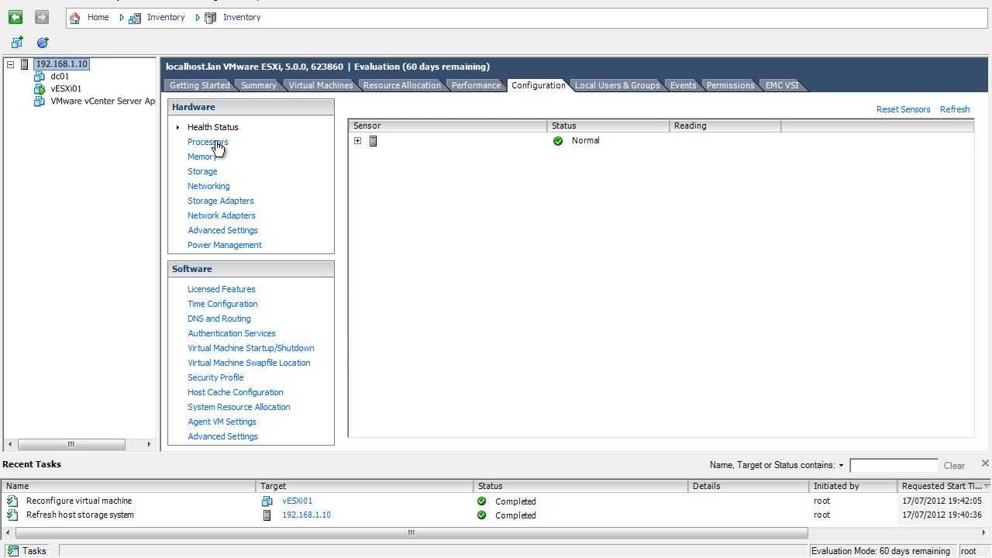
click(216, 144)
click(212, 157)
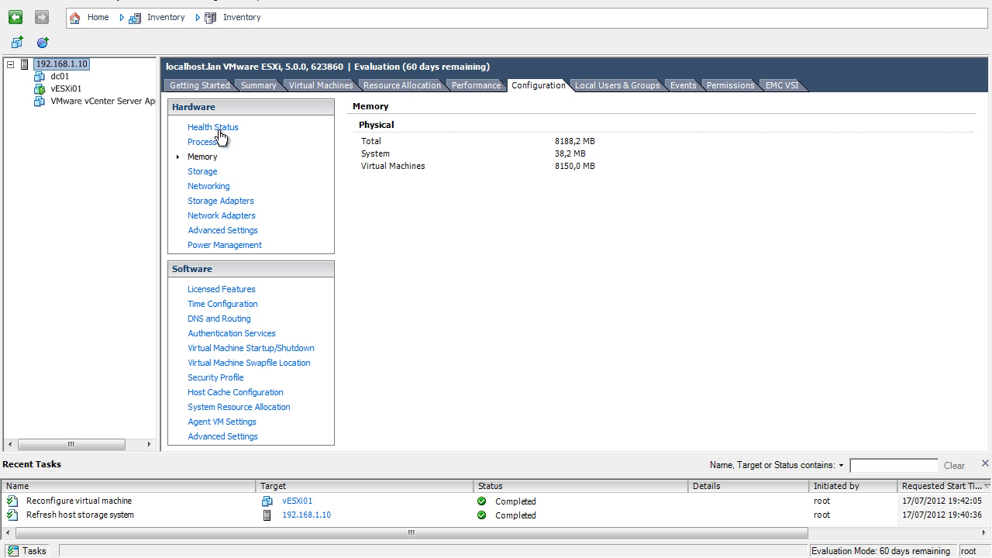
click(218, 129)
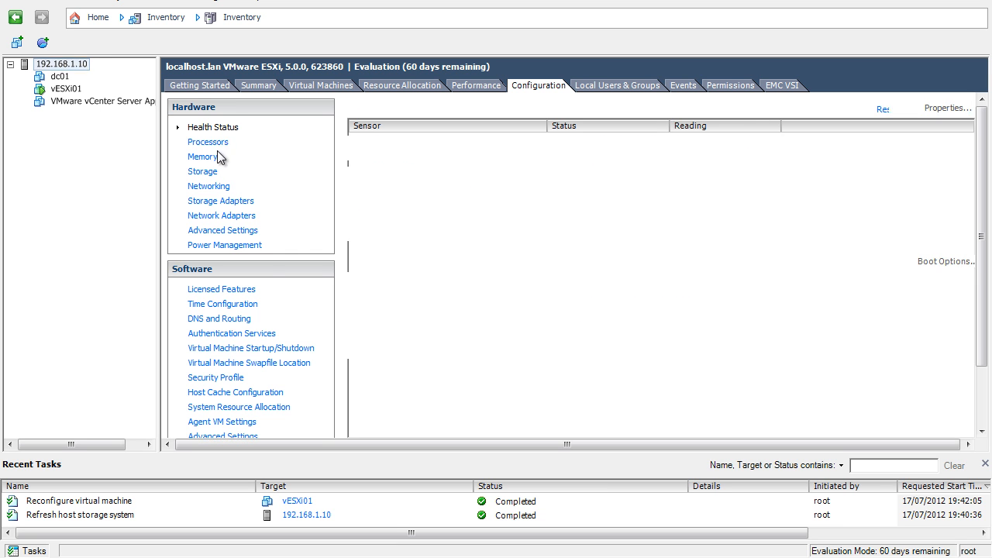
click(210, 142)
click(215, 156)
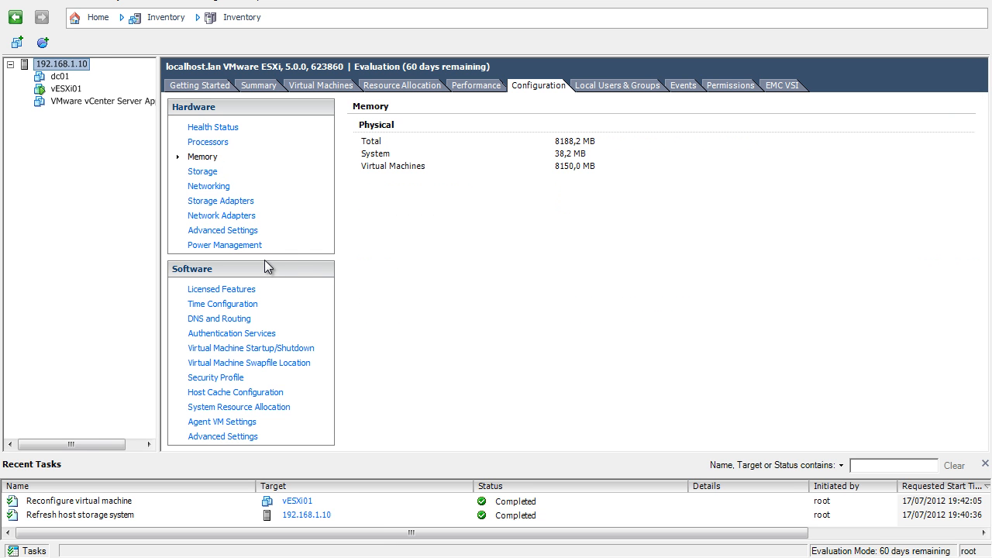
click(239, 312)
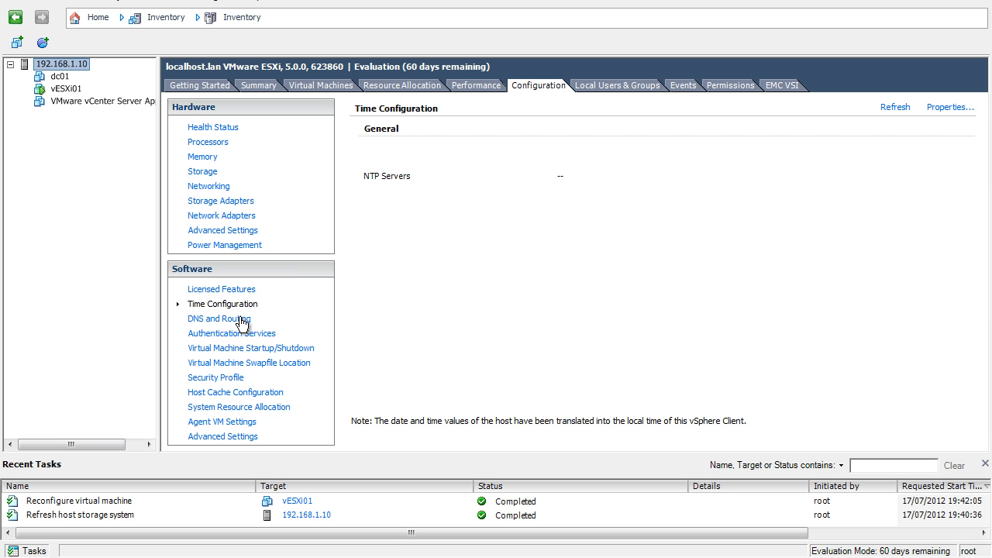
click(241, 320)
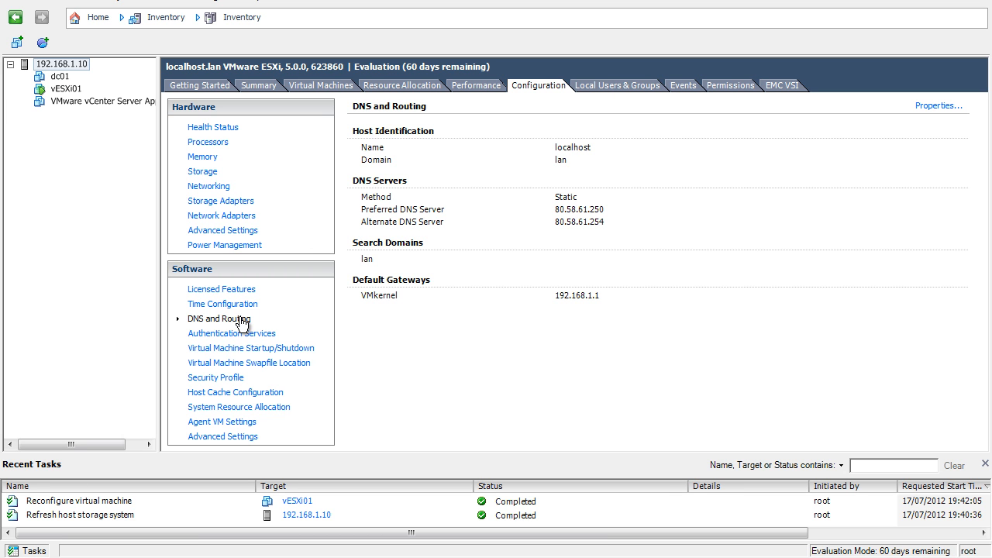
click(221, 379)
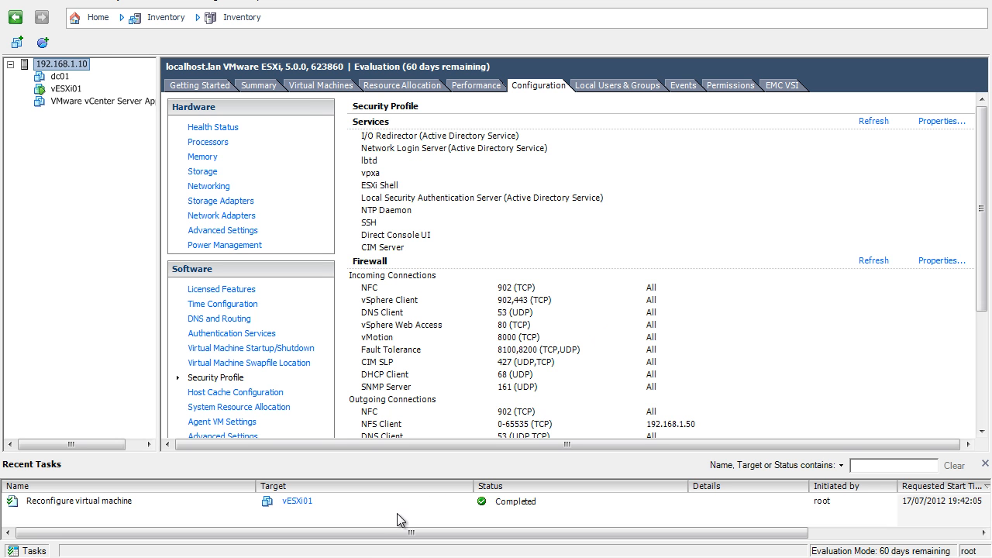
- Return to the vESXi01 console and reboot the server to finish the ESXi 5.0.0 installation
mouse_move(334, 556)
click(272, 546)
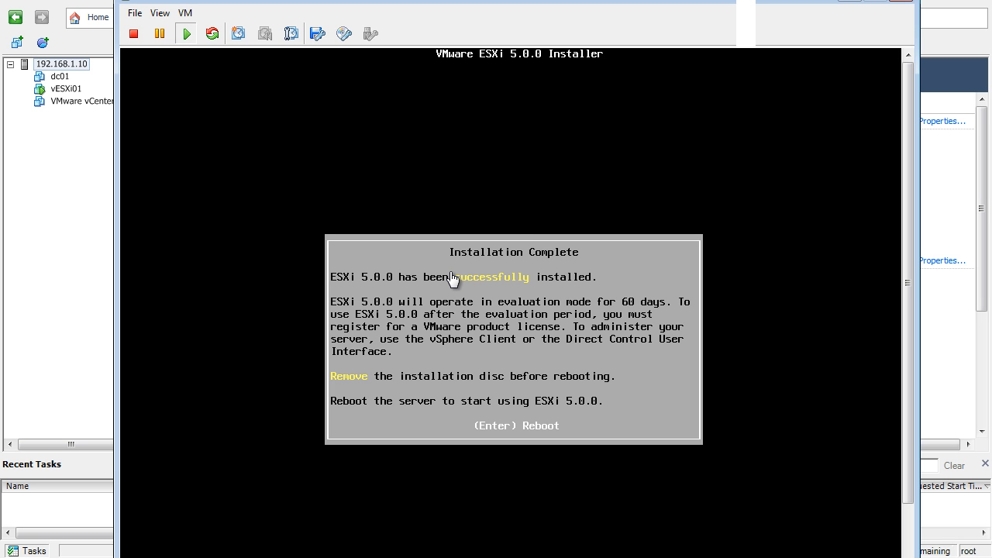
click(531, 207)
key(Return)
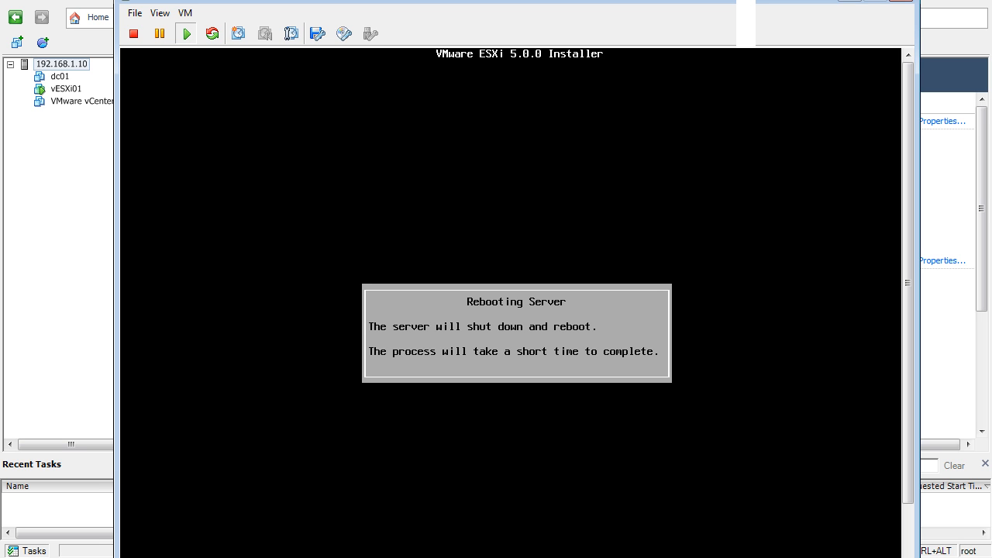
key(ctrl+alt)
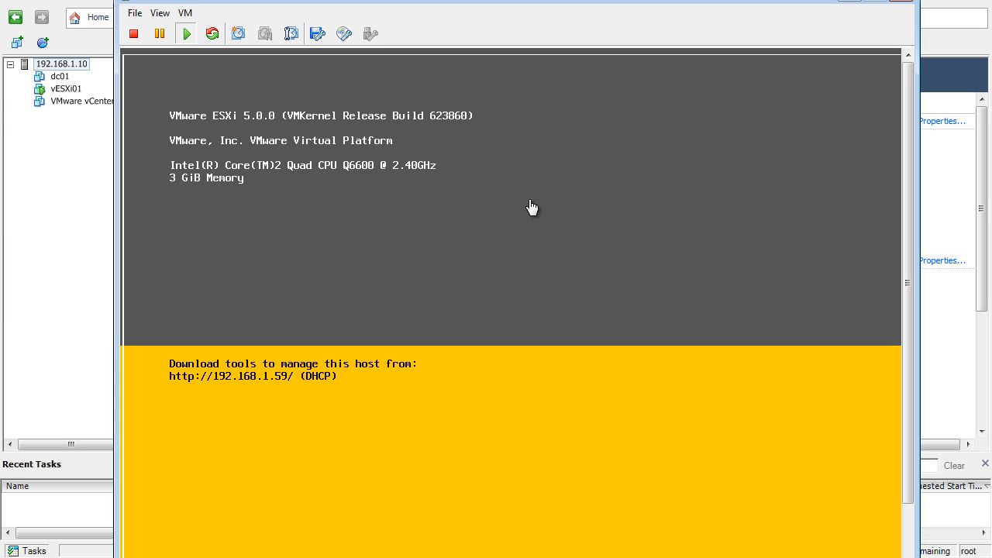
click(746, 61)
drag(734, 4, 734, 0)
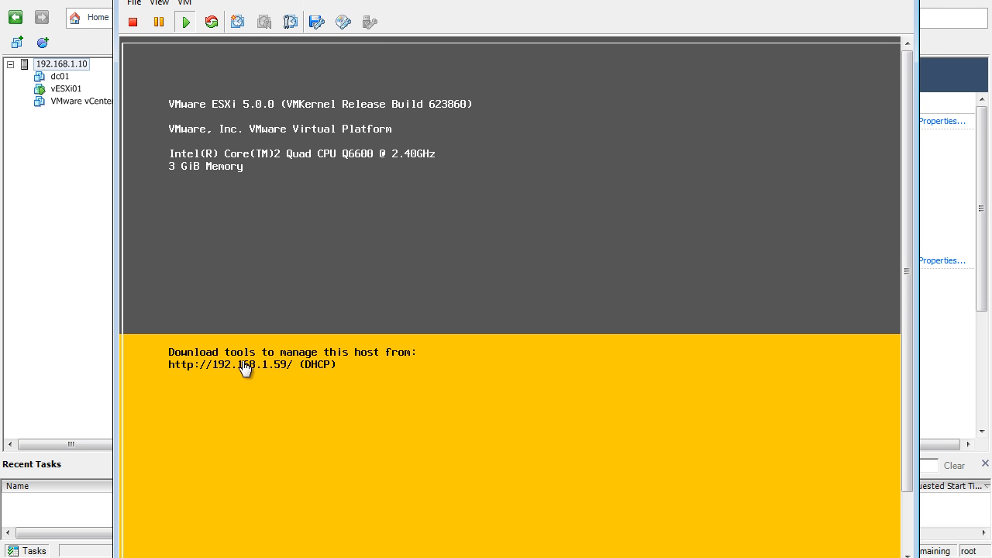
- Switch to Internet Explorer, load 192.168.1.59 in a new tab and continue past the certificate warning
click(328, 554)
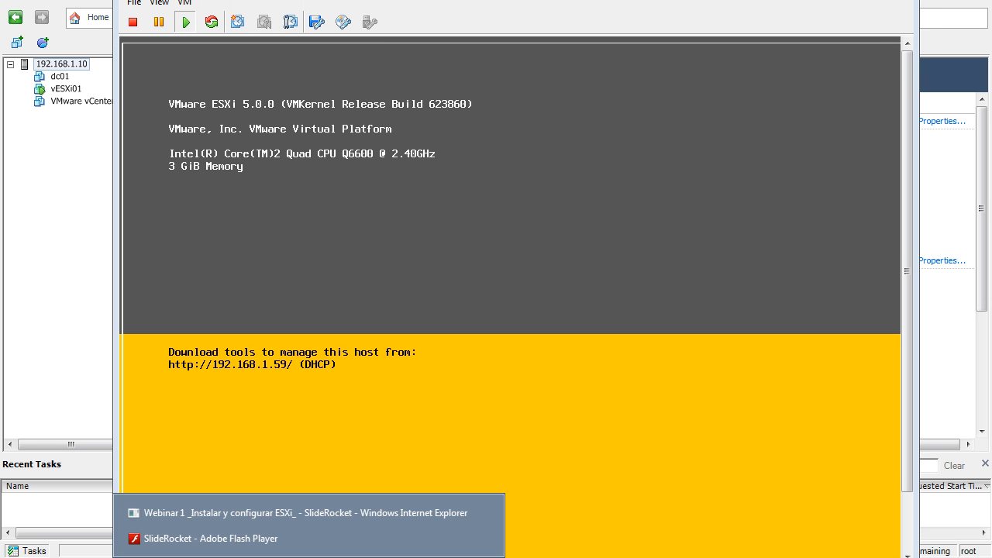
click(292, 537)
click(671, 10)
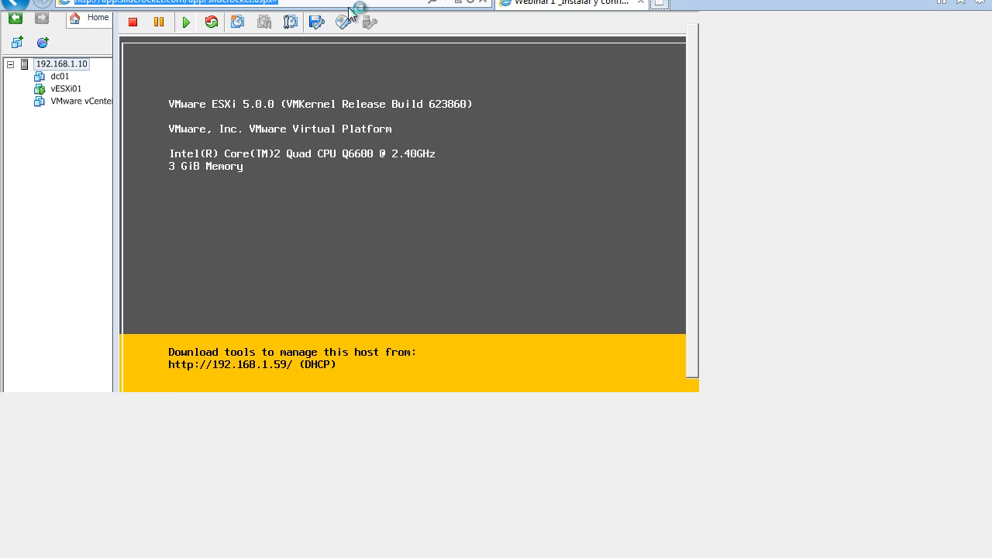
text(192.1)
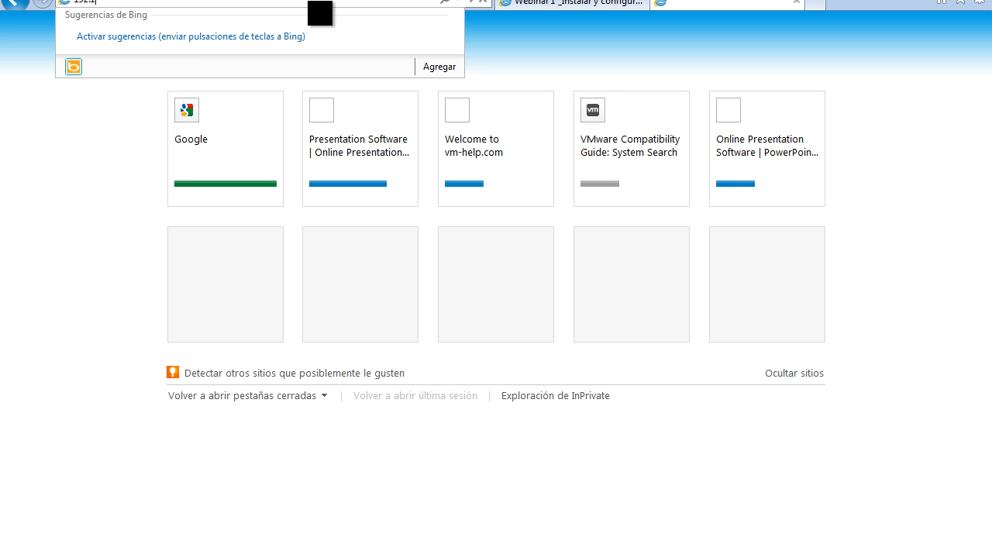
text(68.1.39)
key(Return)
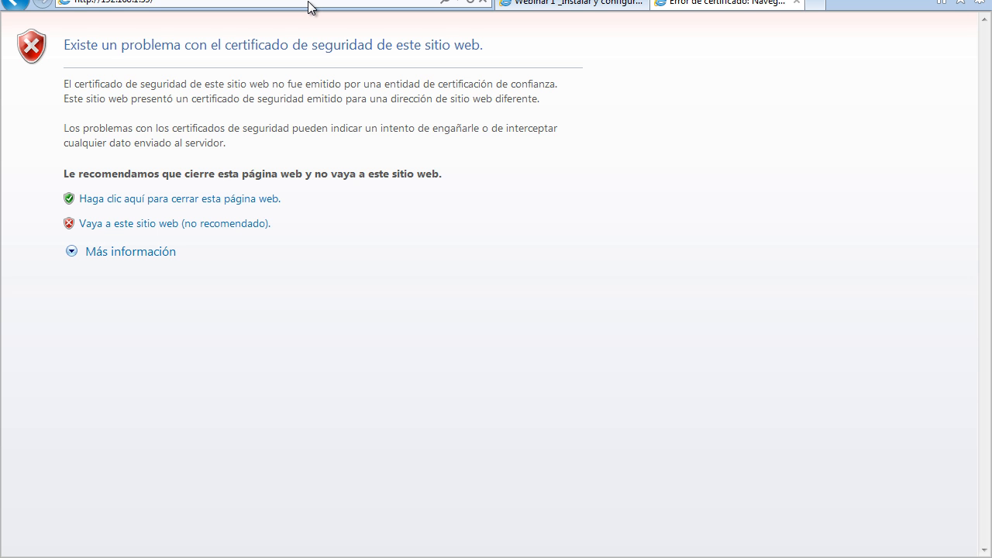
click(221, 224)
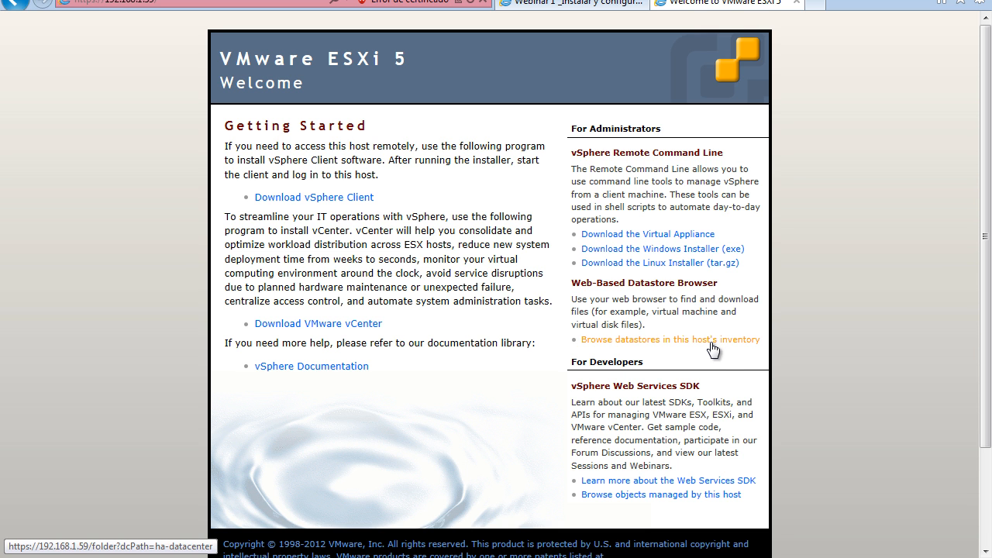
- Browse the datastores in the host's inventory, signing in as root with the account password
click(610, 341)
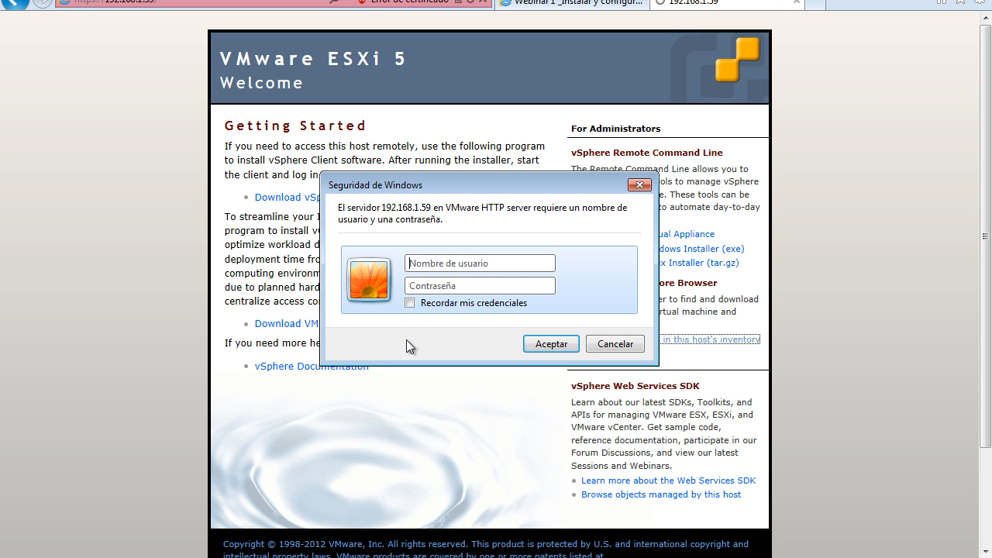
text(root)
key(Tab)
text(•••••••)
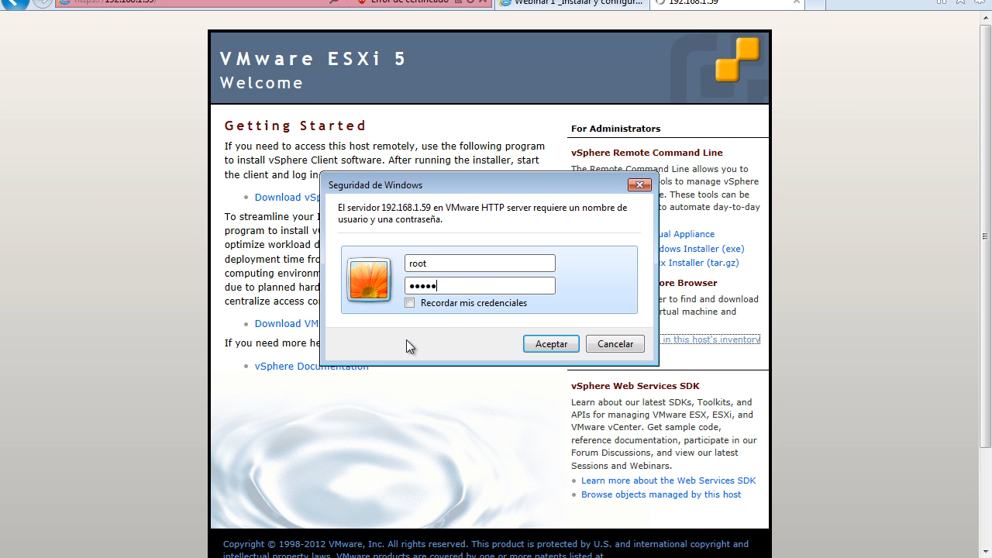
key(Return)
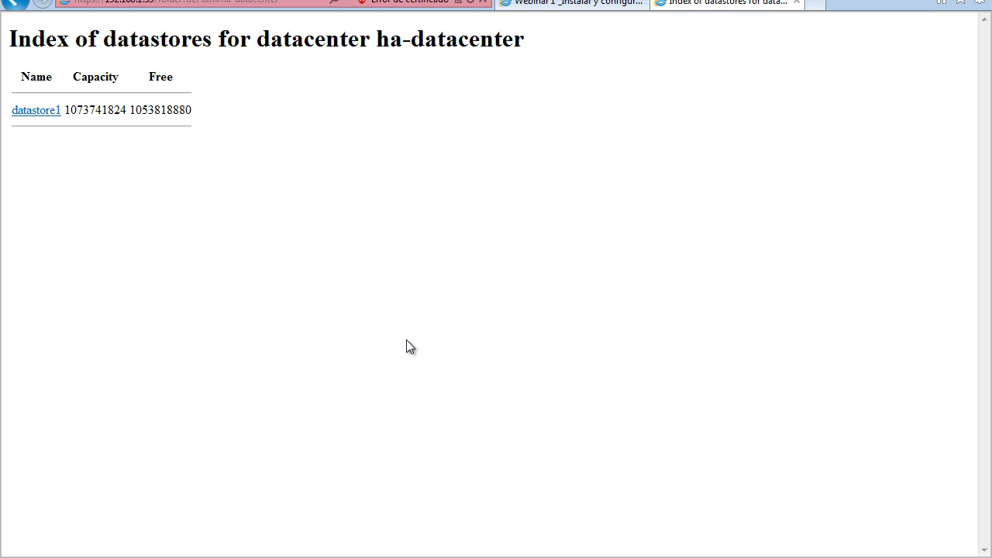
- Inspect the contents of datastore1, go back to the parent datacenter, then close the page and return to the vESXi01 console
click(36, 111)
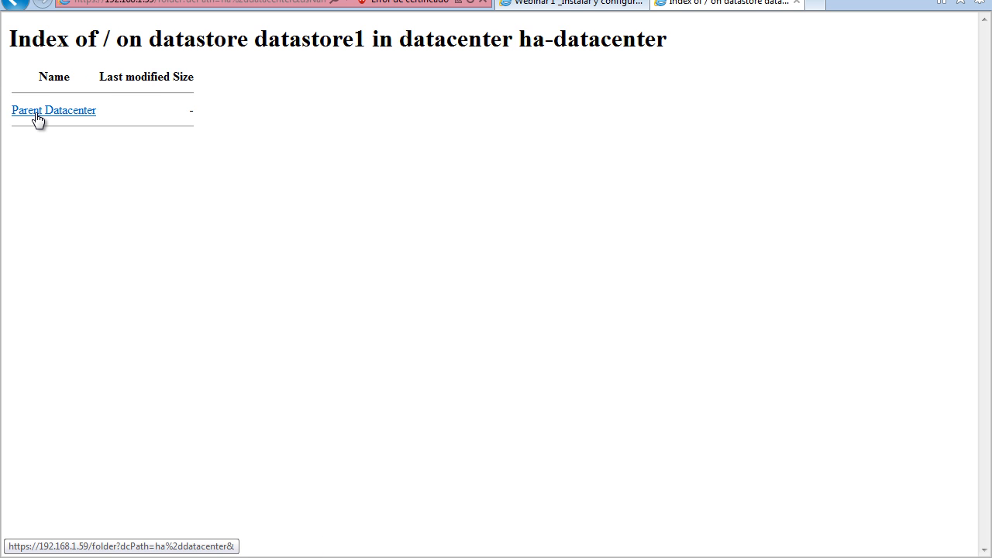
click(36, 111)
click(36, 113)
click(36, 113)
click(36, 112)
click(37, 112)
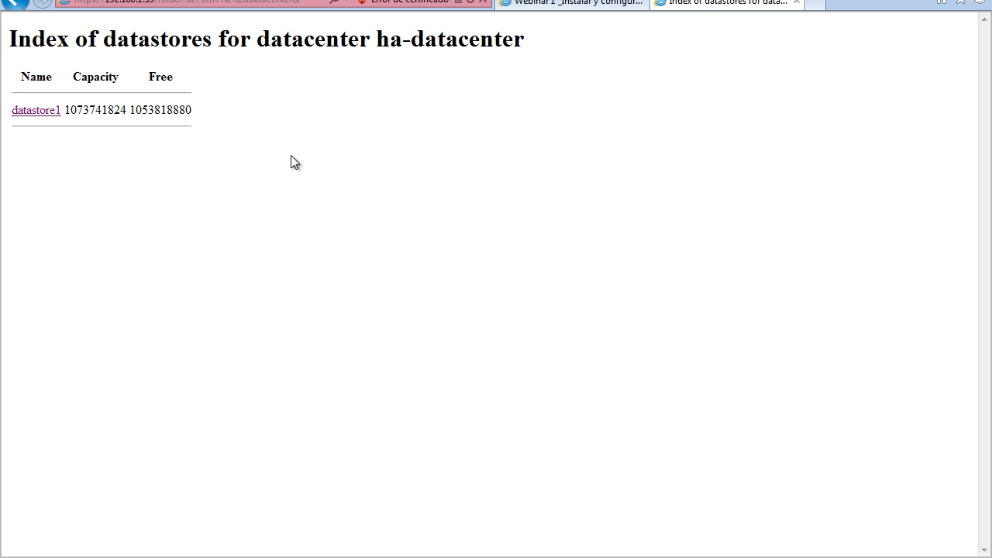
click(797, 3)
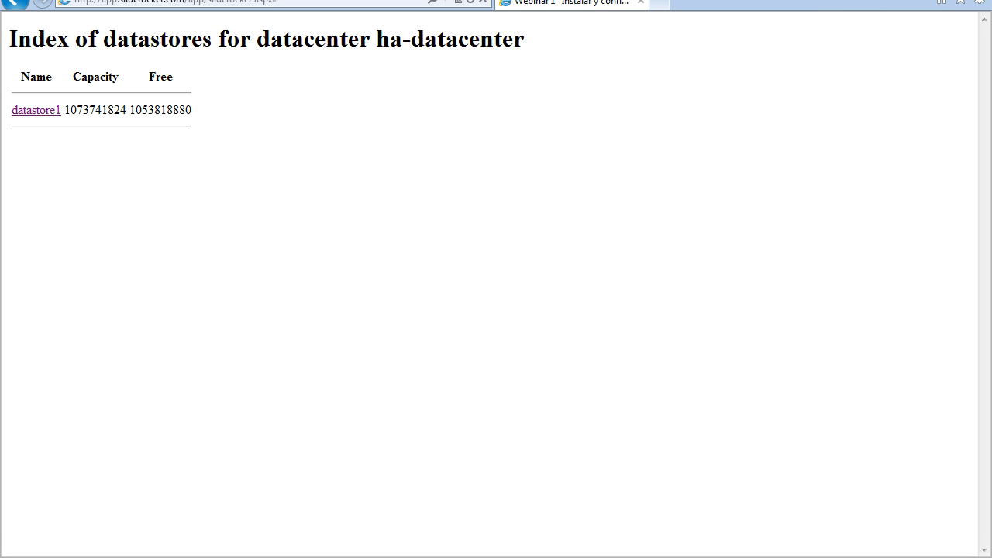
click(976, 1)
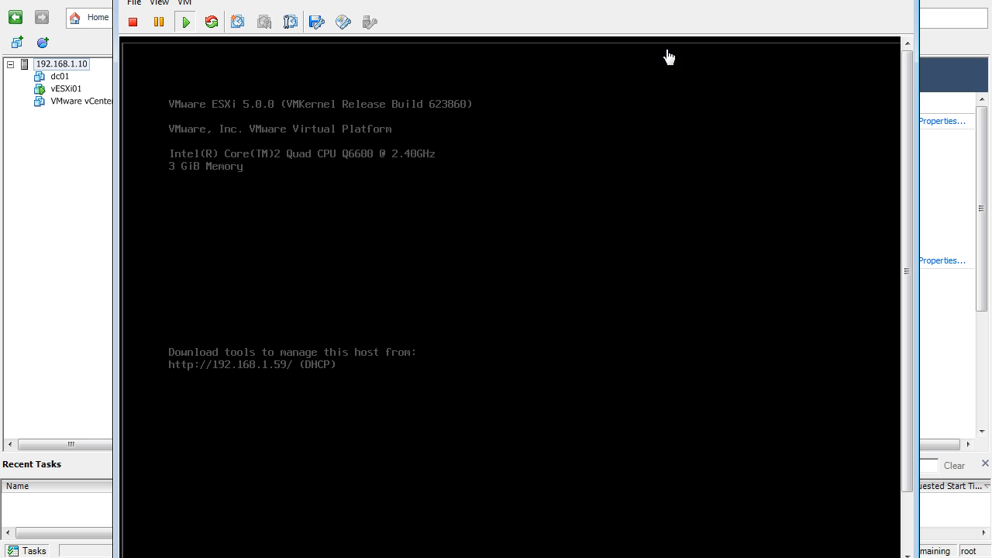
- Start system customization on the vESXi01 console and log in as root with the account password
drag(906, 166, 901, 247)
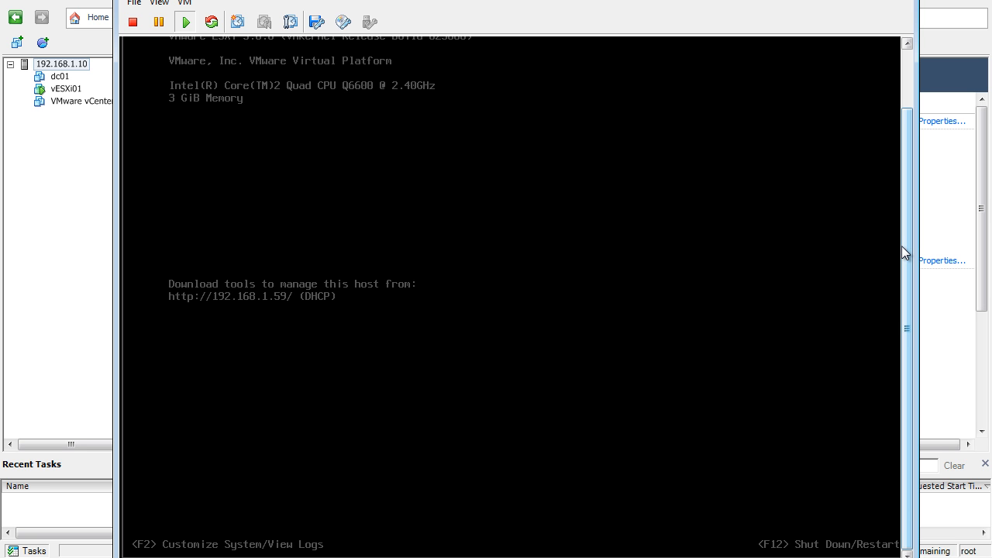
click(662, 335)
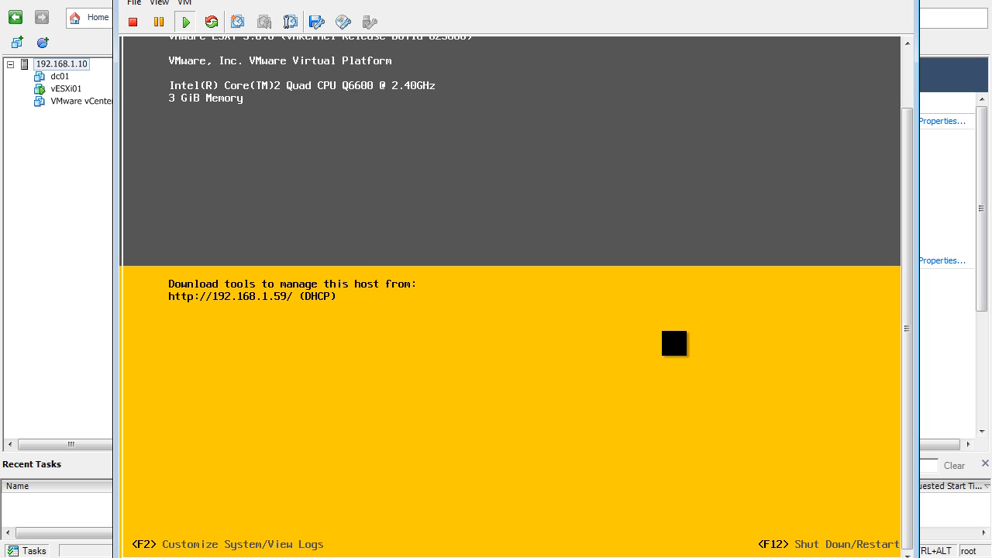
key(F2)
key(Tab)
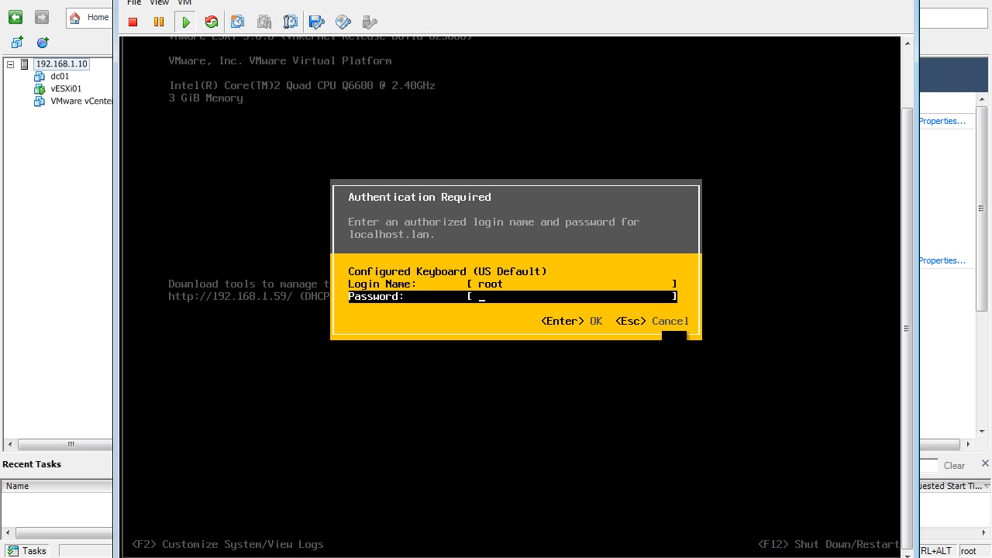
text(*******)
key(Return)
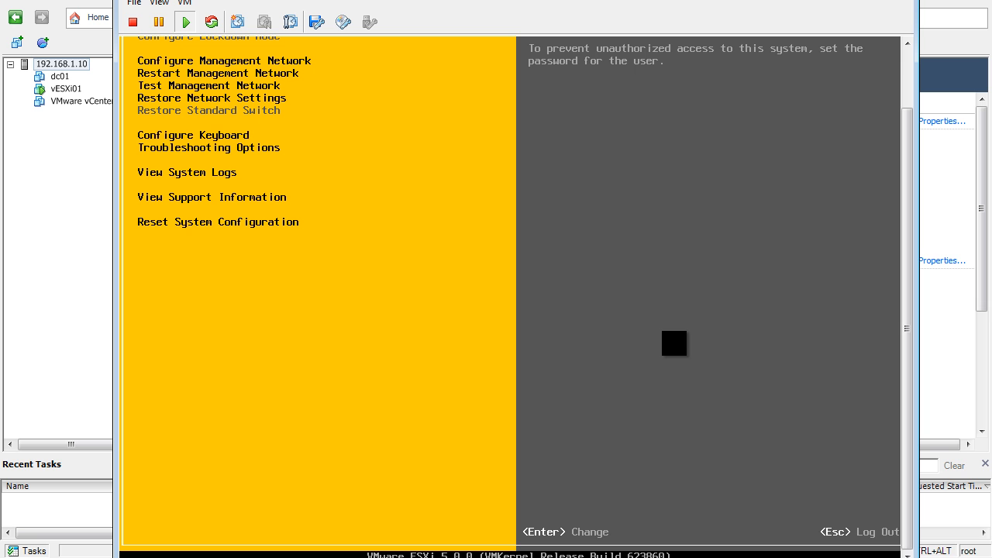
- Examine the Configure Password and Configure Management Network entries of the System Customization menu
drag(907, 227, 906, 178)
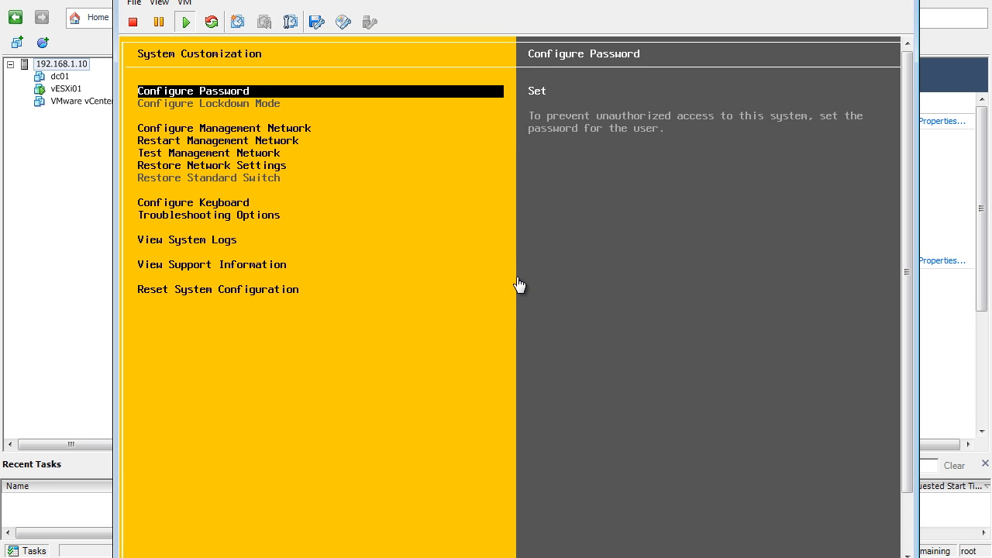
click(519, 280)
key(Down)
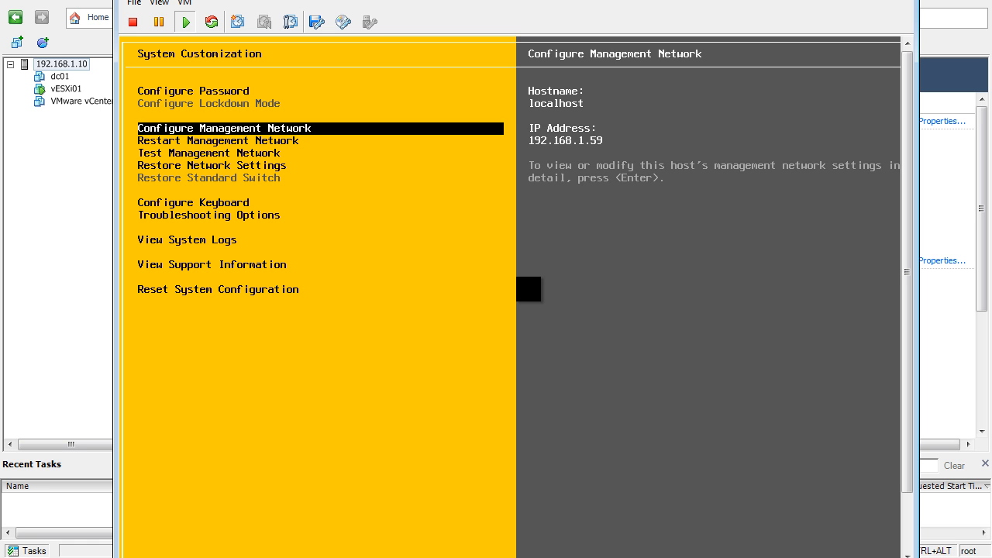
key(Up)
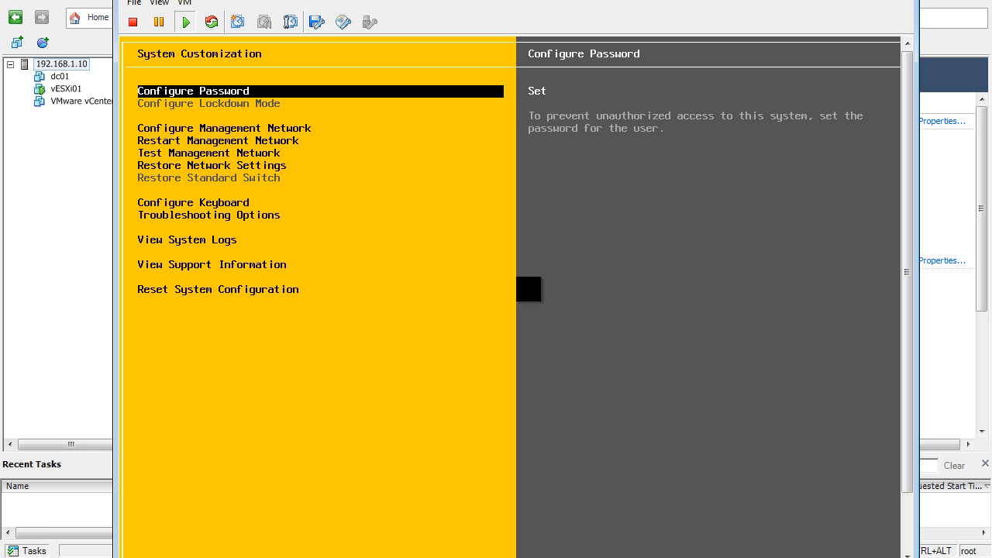
key(Down)
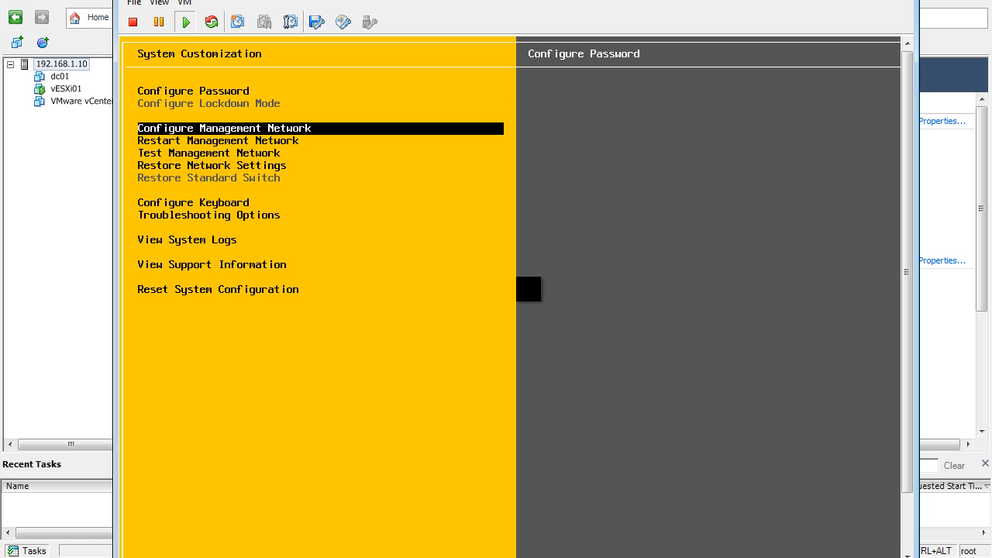
key(Up)
key(Down)
key(Up)
key(Down)
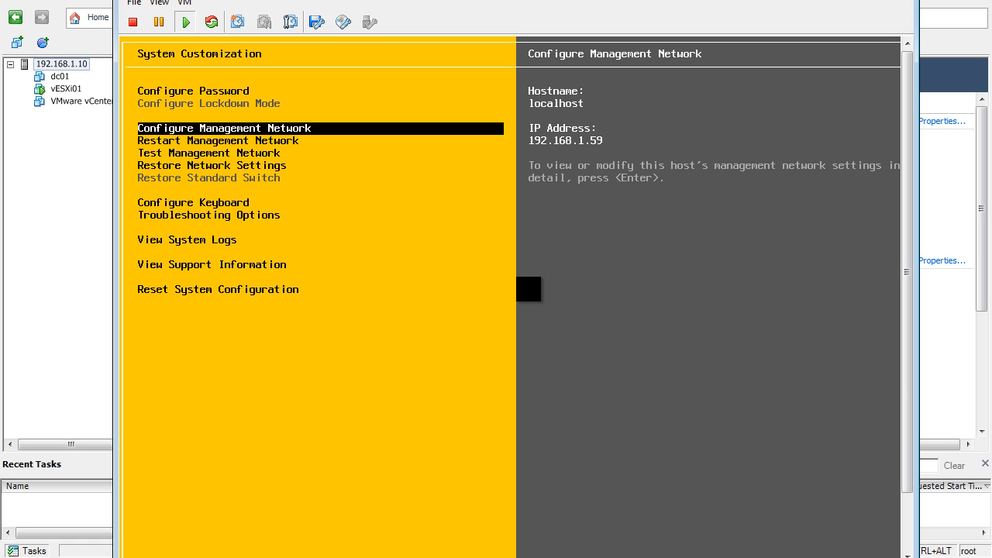
- Try the static IP address option in the management network's IP Configuration, then discard it and return to System Customization
key(Return)
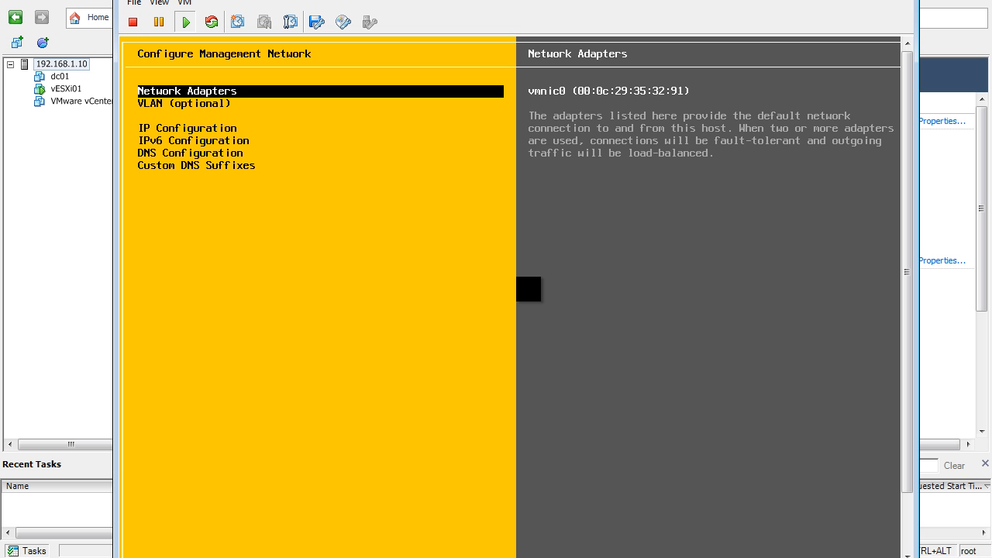
key(Down)
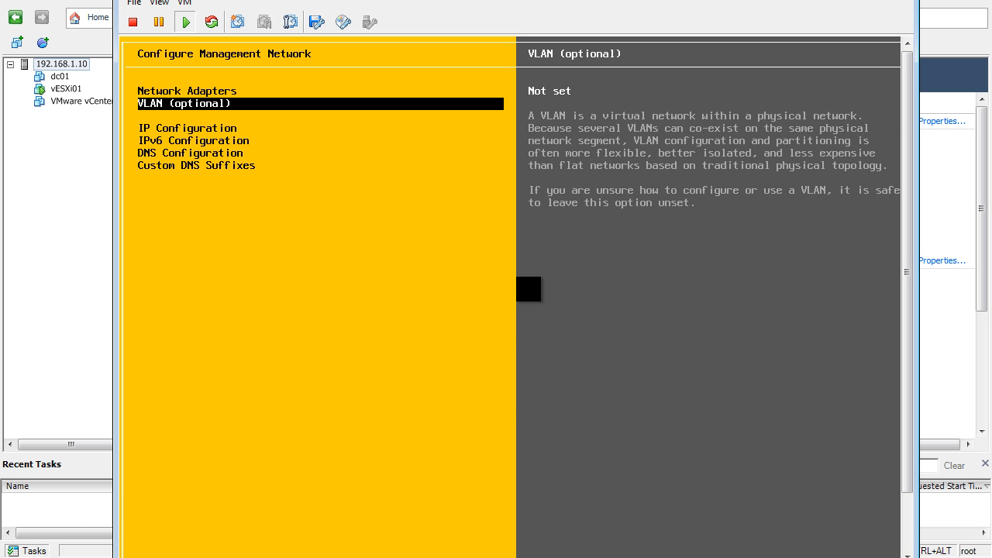
key(Down)
key(Return)
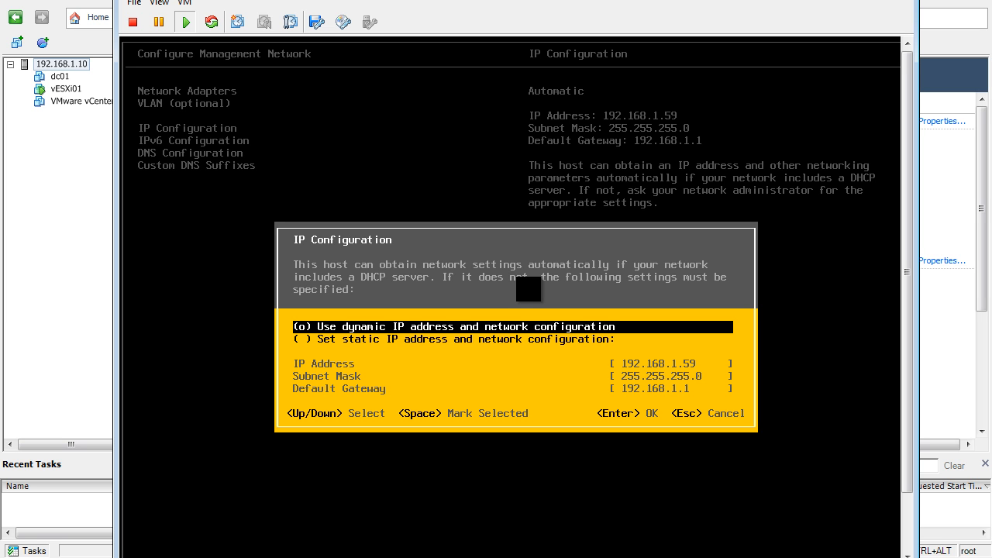
key(Down)
key(space)
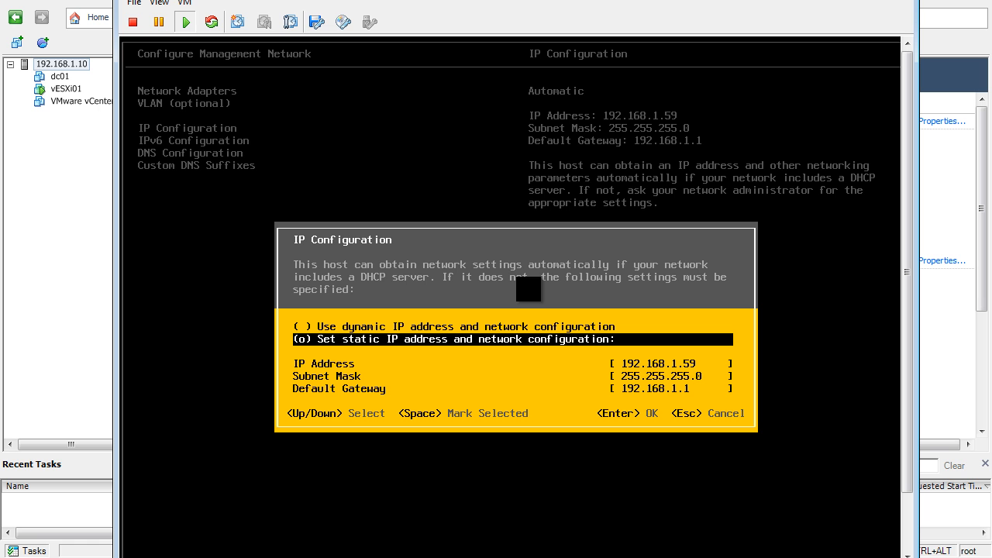
key(Escape)
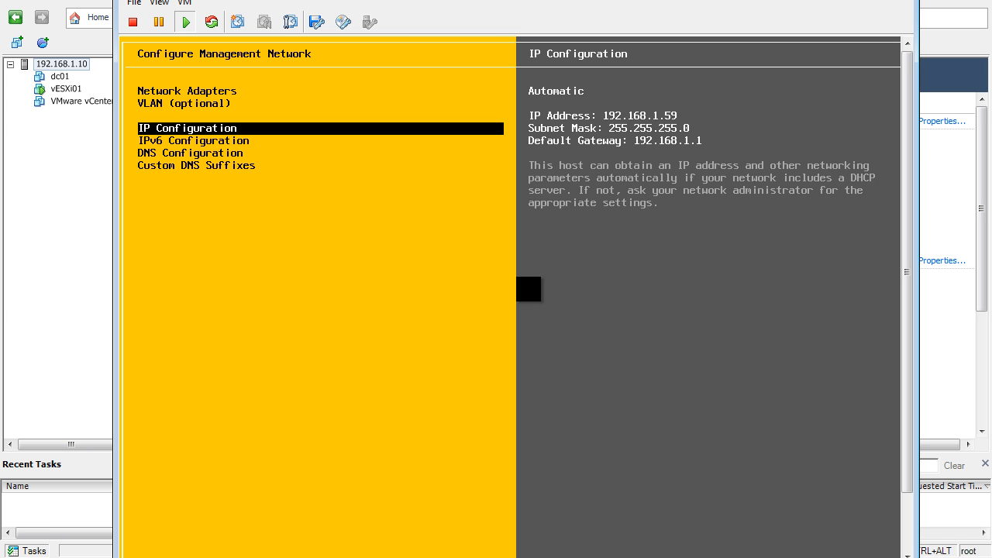
key(Escape)
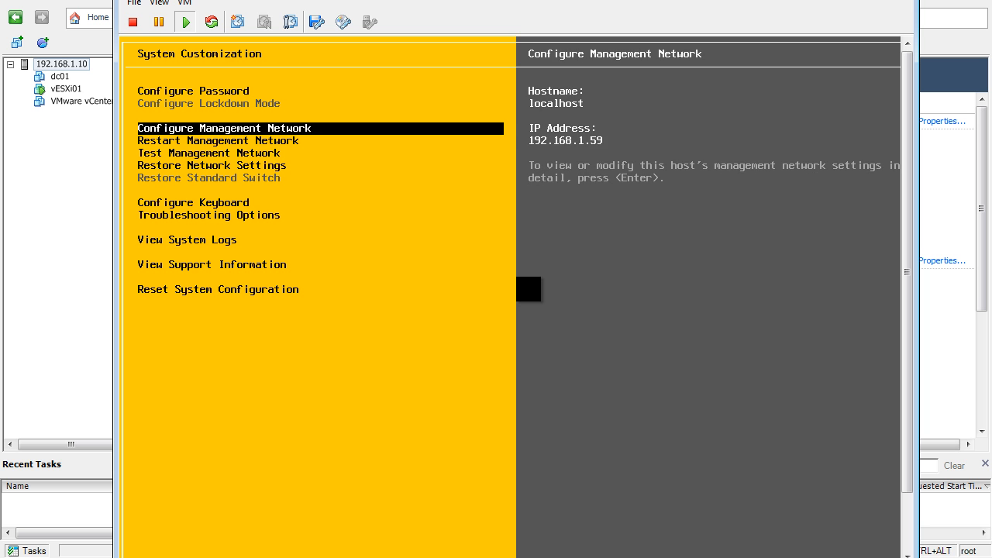
- Examine the network restart, test and restore entries, the keyboard entry, and the ESXi Shell and SSH items under Troubleshooting Options
key(Down)
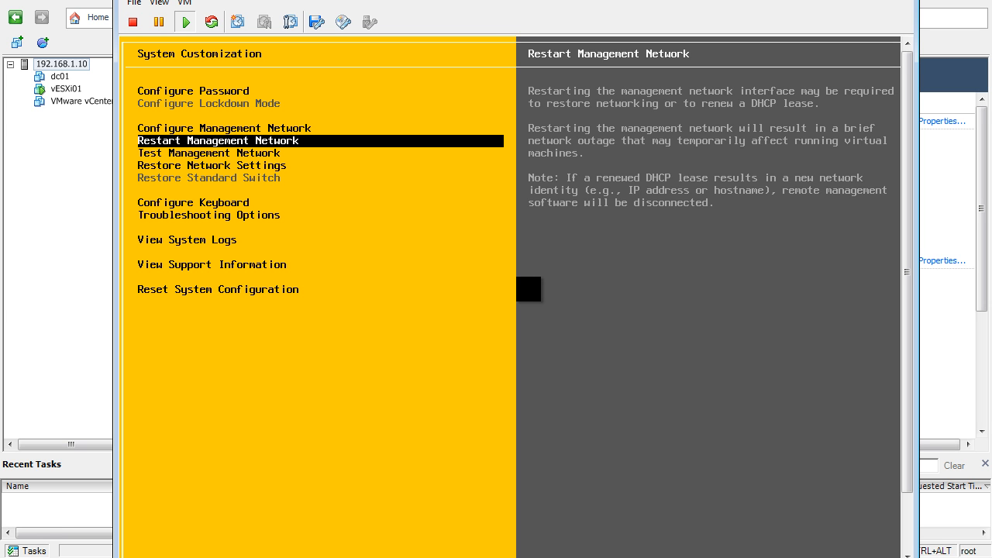
key(Down)
key(Down)
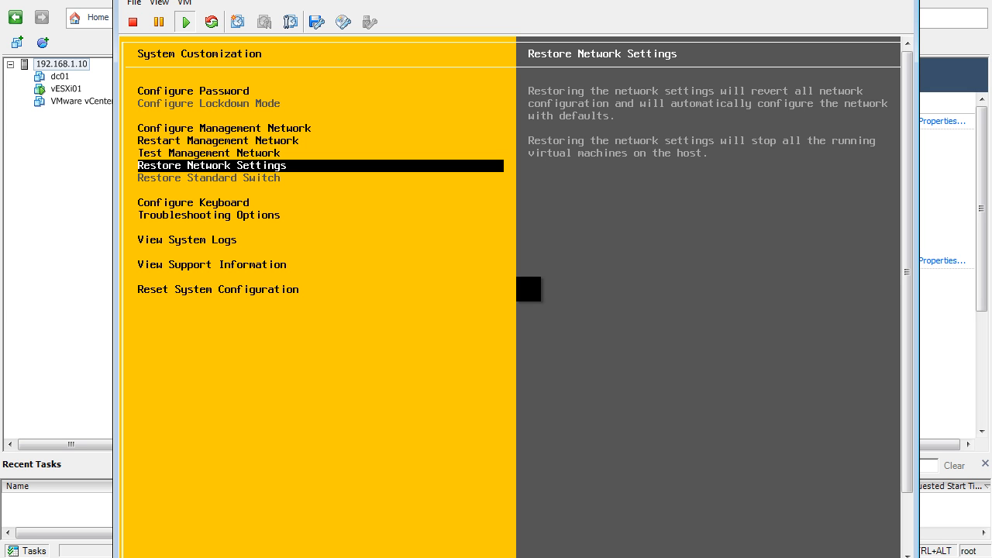
key(Down)
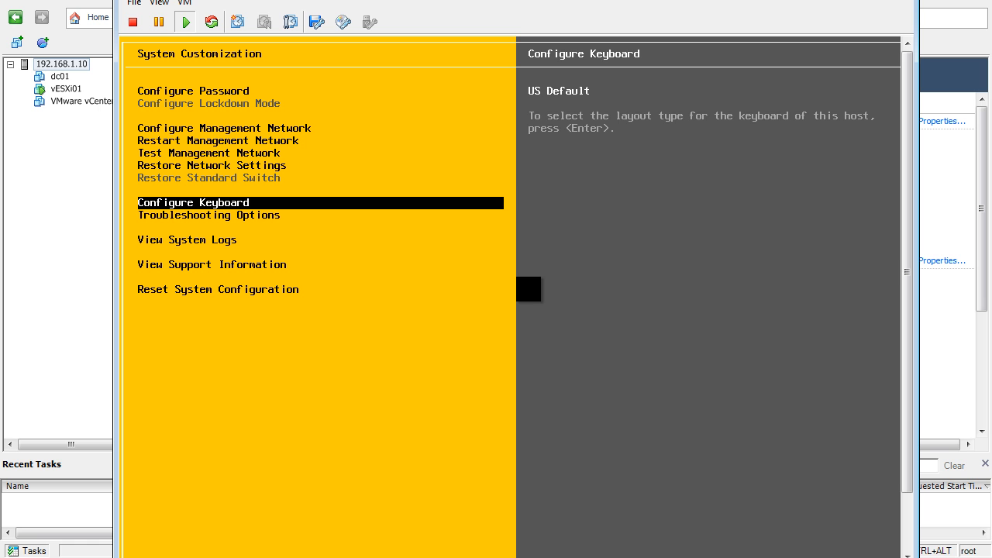
key(Down)
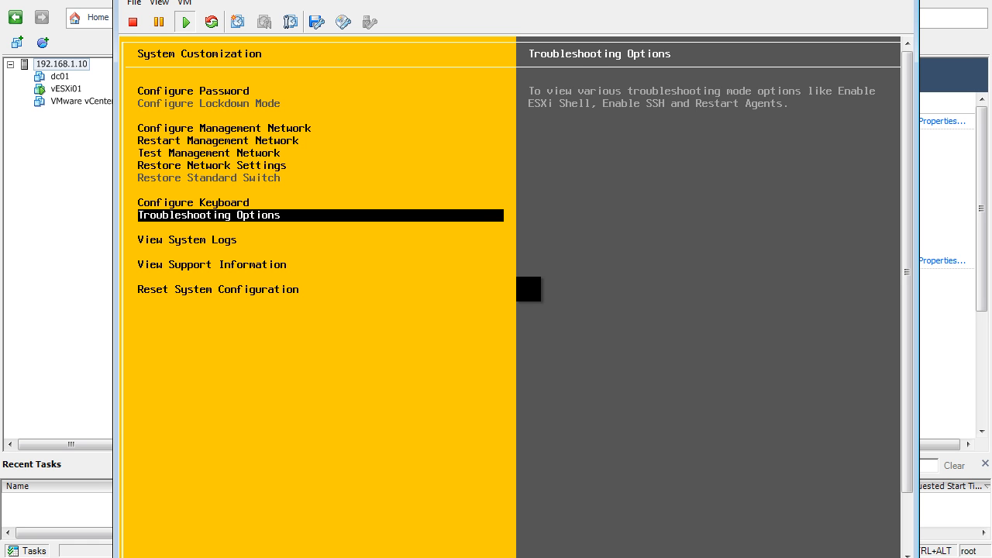
key(Return)
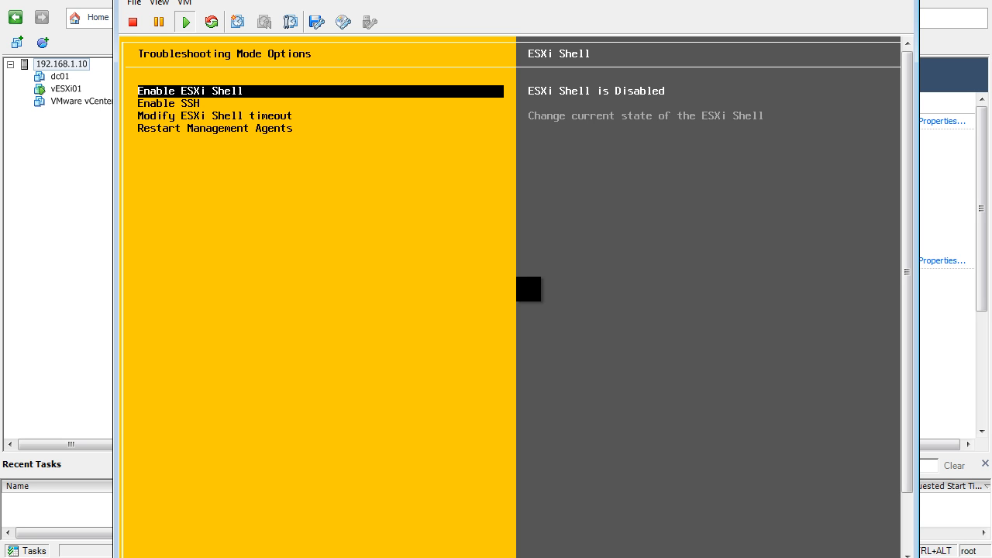
key(Down)
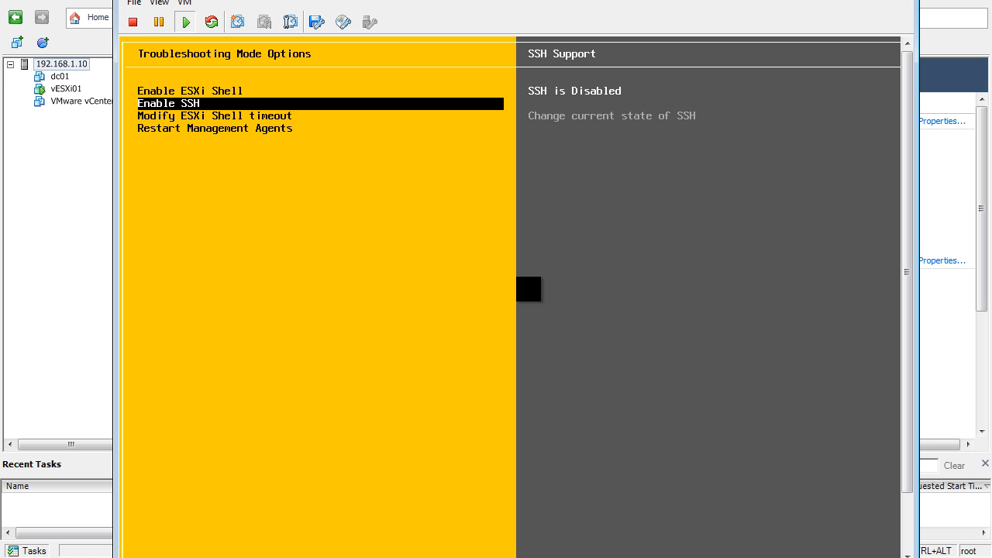
key(Escape)
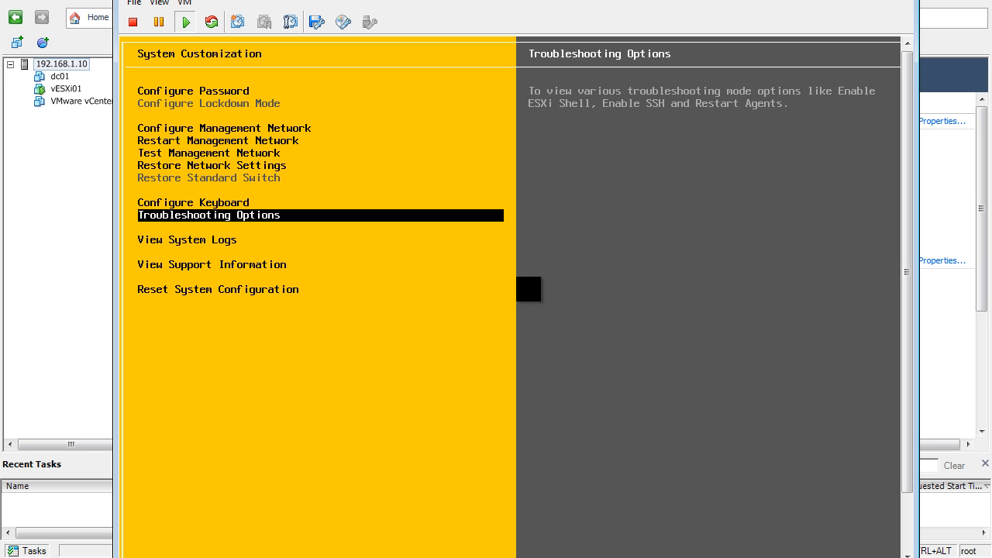
- Look through the remaining System Customization entries below Troubleshooting Options, then go back up to Test Management Network
key(Down)
key(Down)
key(Down)
key(Up)
key(Up)
key(Up)
key(Up)
key(Up)
key(Up)
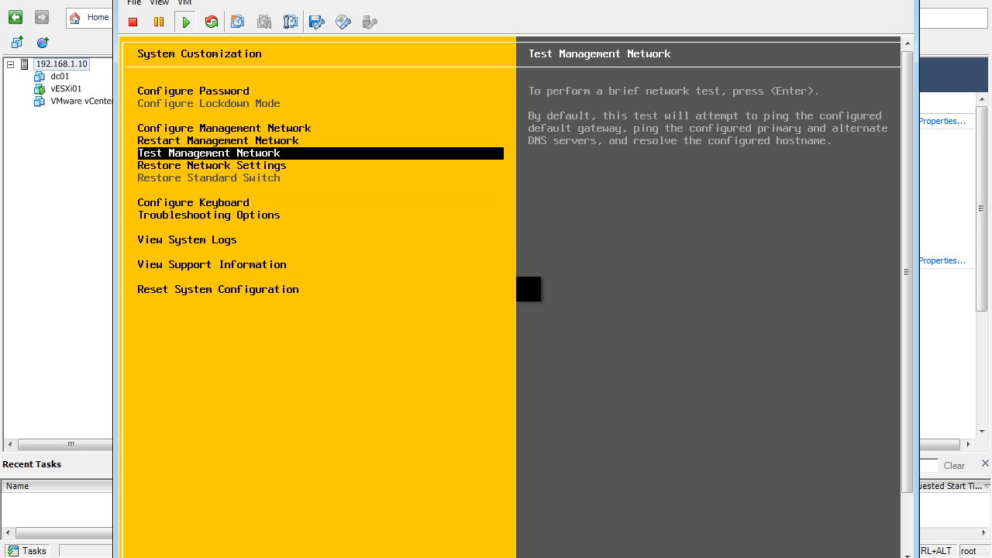
- Leave System Customization and close the vESXi01 console window
key(Escape)
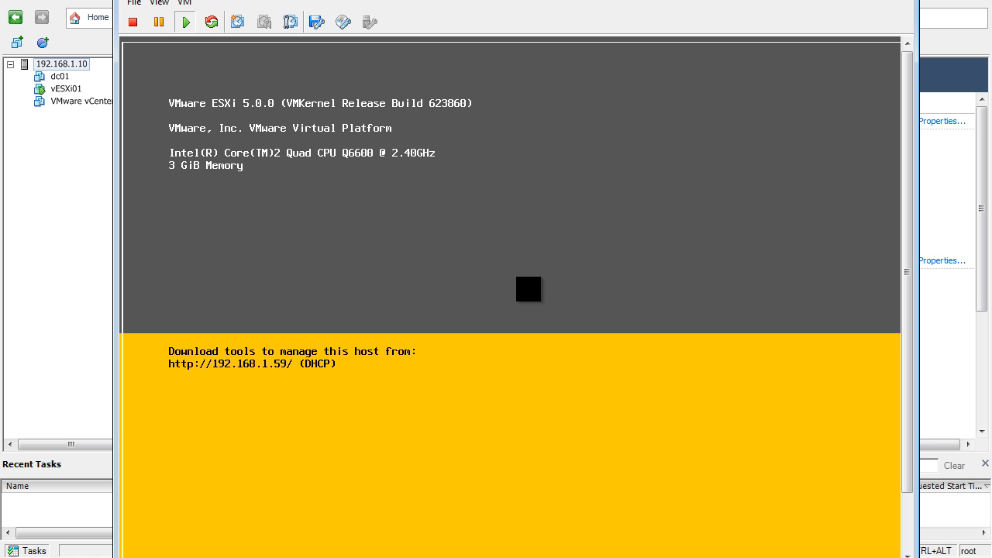
key(ctrl+alt)
click(898, 0)
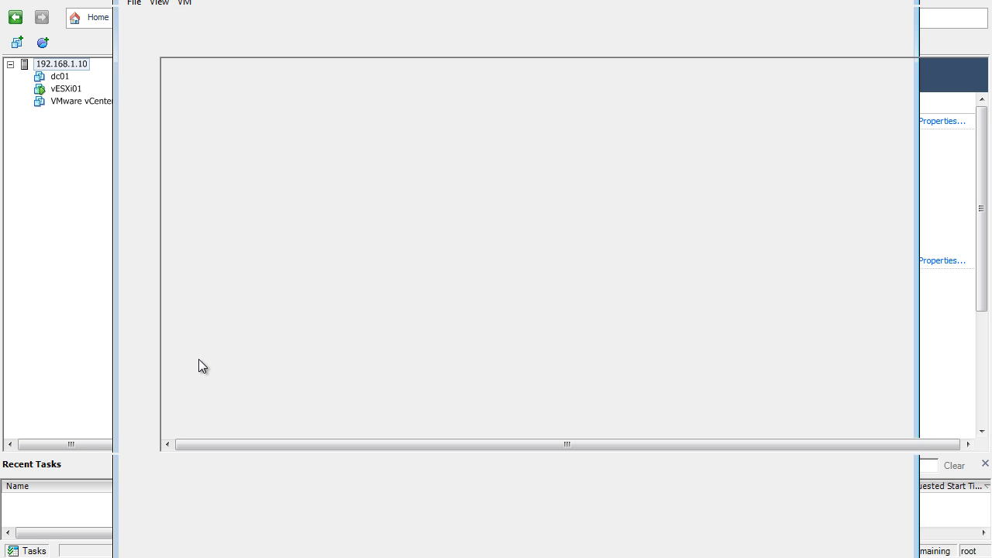
- Launch a new VMware vSphere Client session and log in to 192.168.1.59 as root with the account password
key(super)
text(vsp)
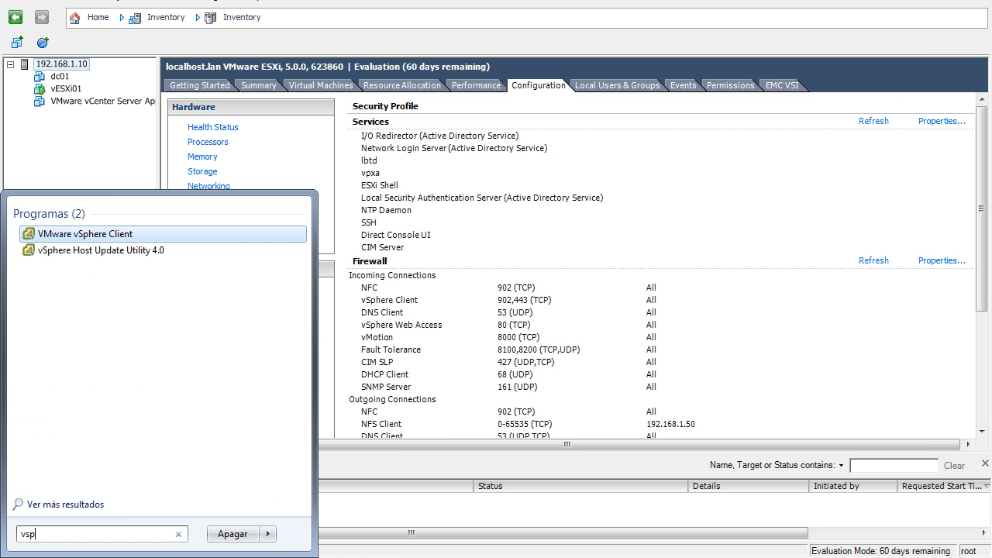
key(Return)
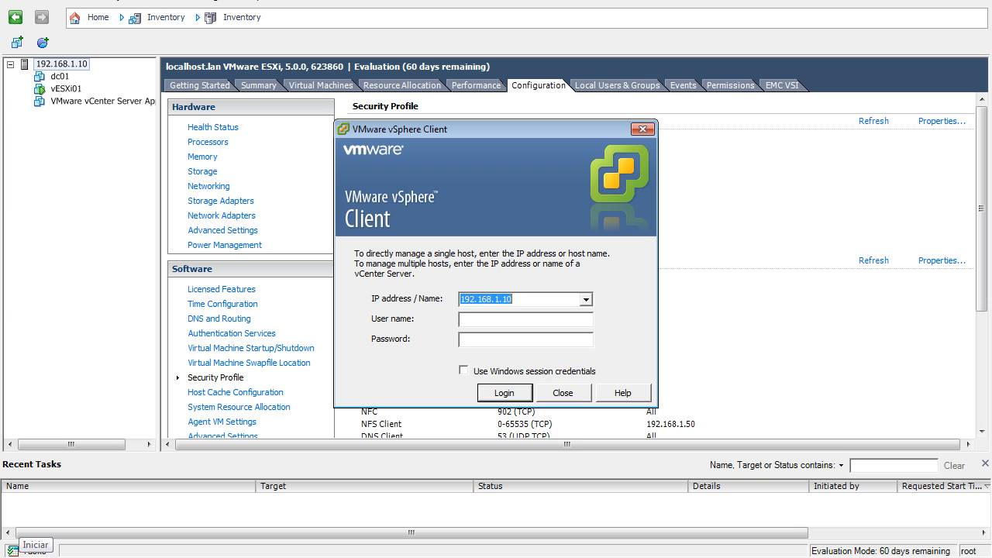
text(192.168.1.59)
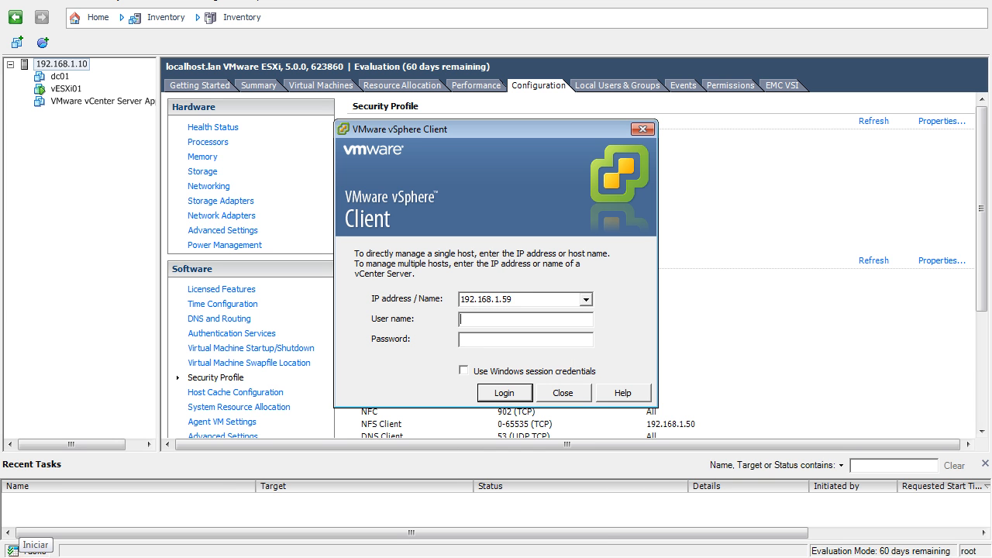
text(root)
key(Tab)
text(*******)
key(Return)
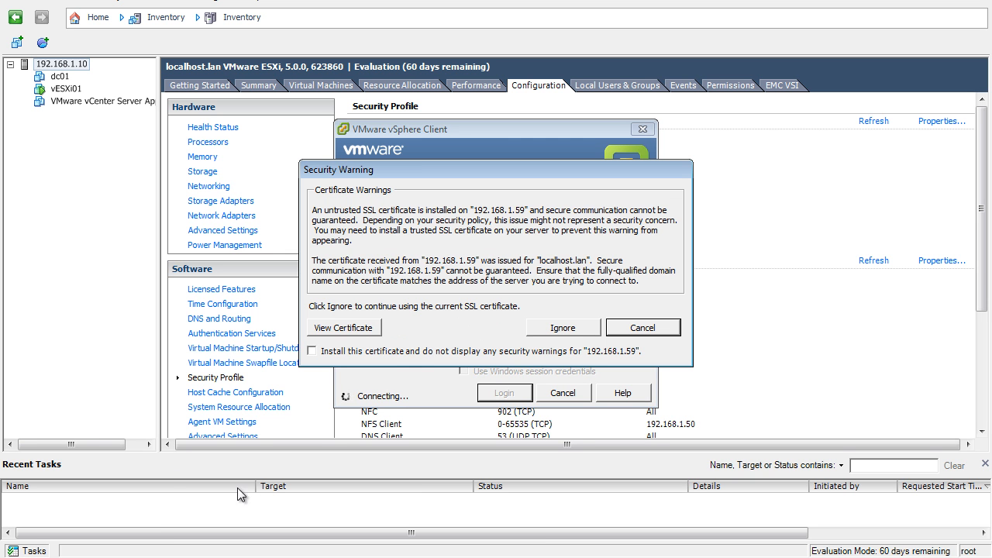
- Install the certificate for 192.168.1.59, ignore the security warning, and dismiss the evaluation notice
click(407, 354)
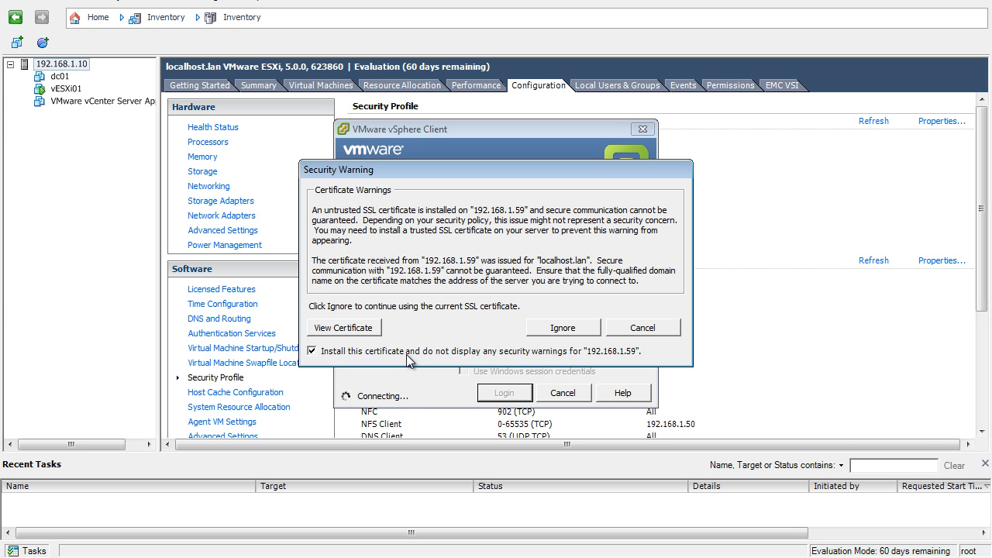
click(556, 328)
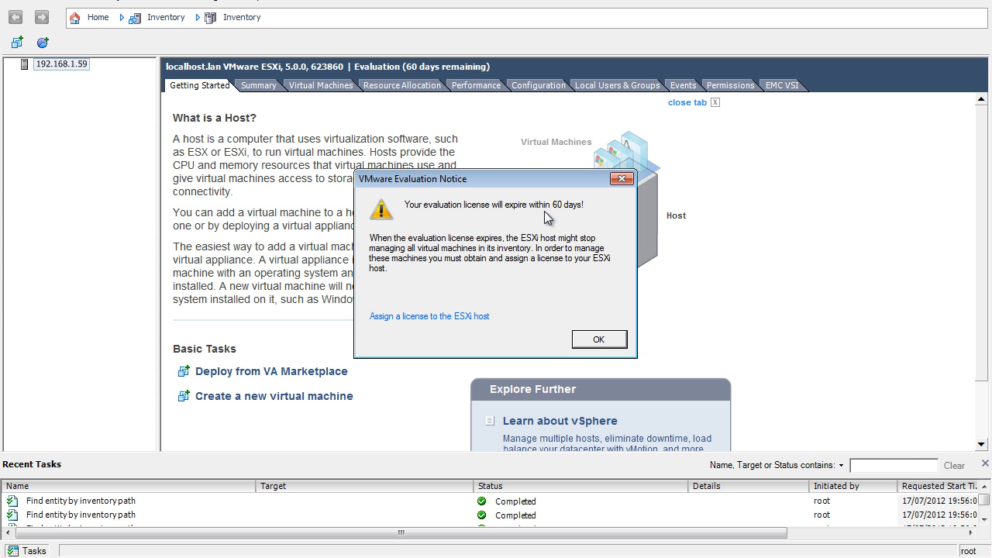
click(598, 340)
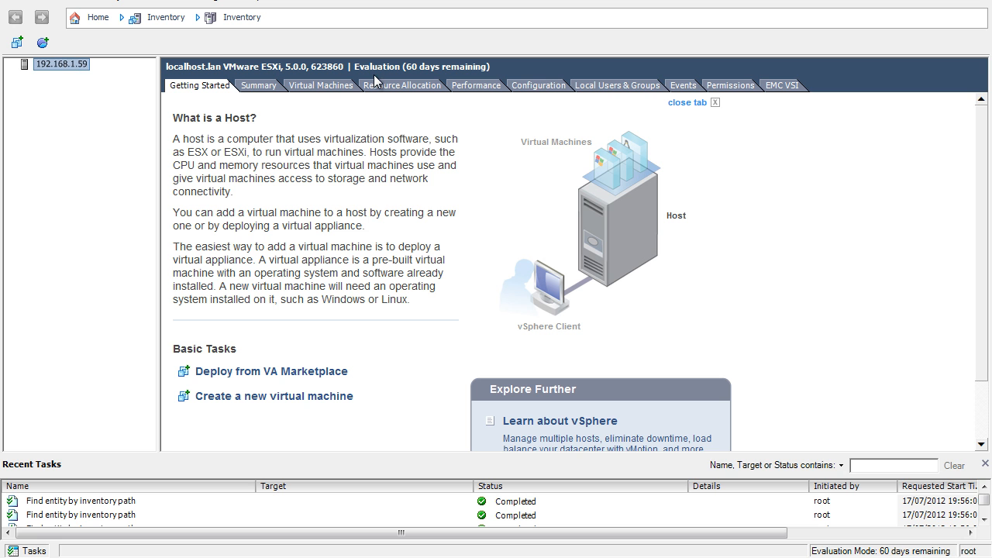
- In the host's time configuration, set the NTP daemon's startup policy to start and stop with host, and try to start the service
click(551, 87)
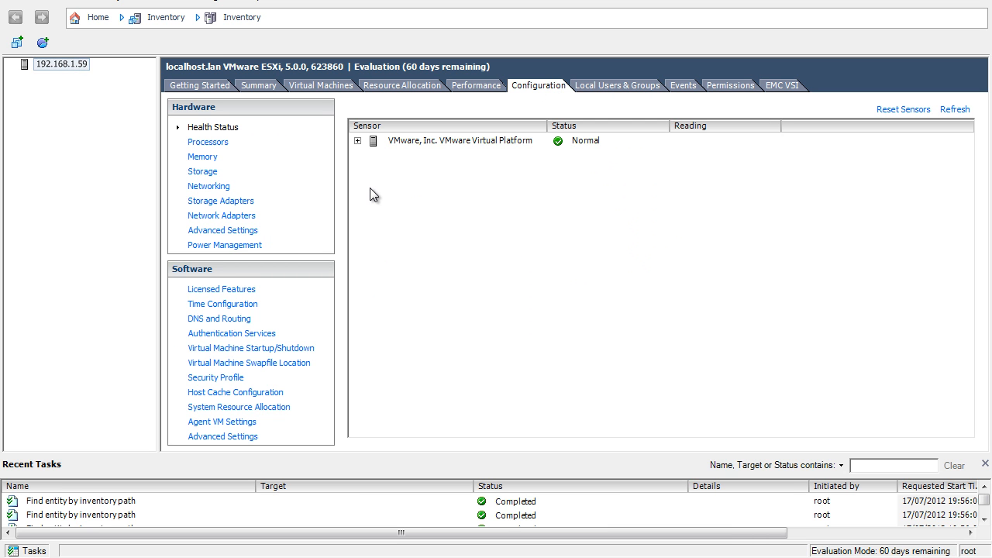
click(246, 307)
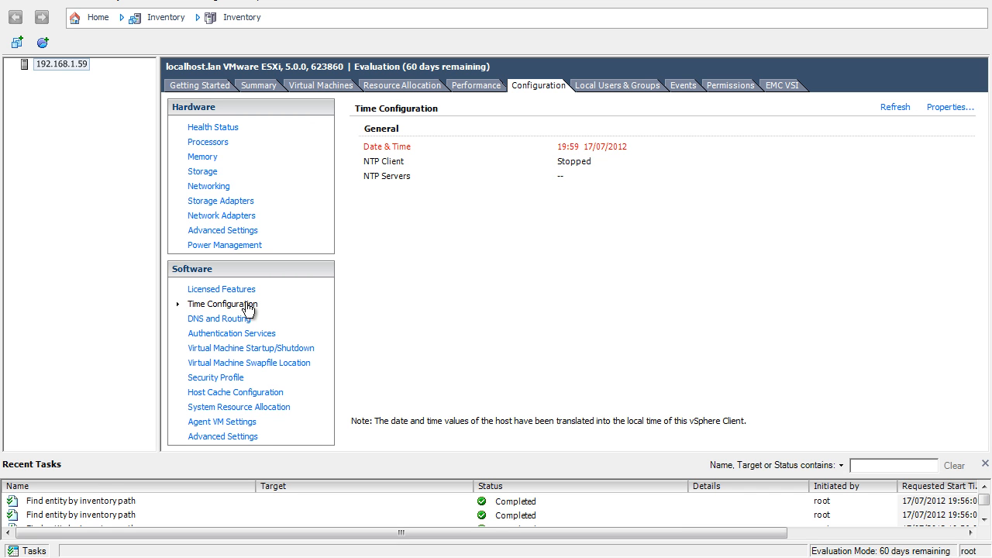
click(943, 113)
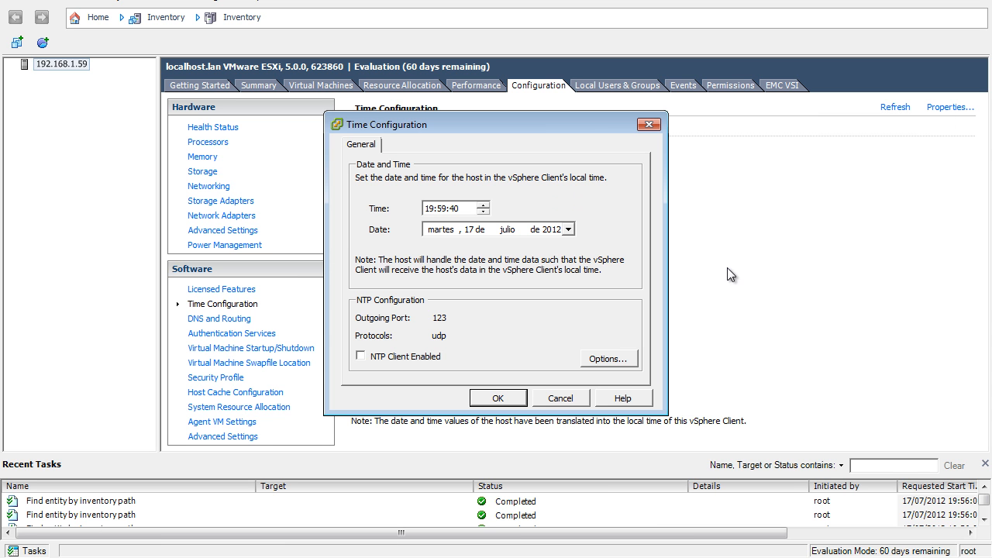
click(608, 361)
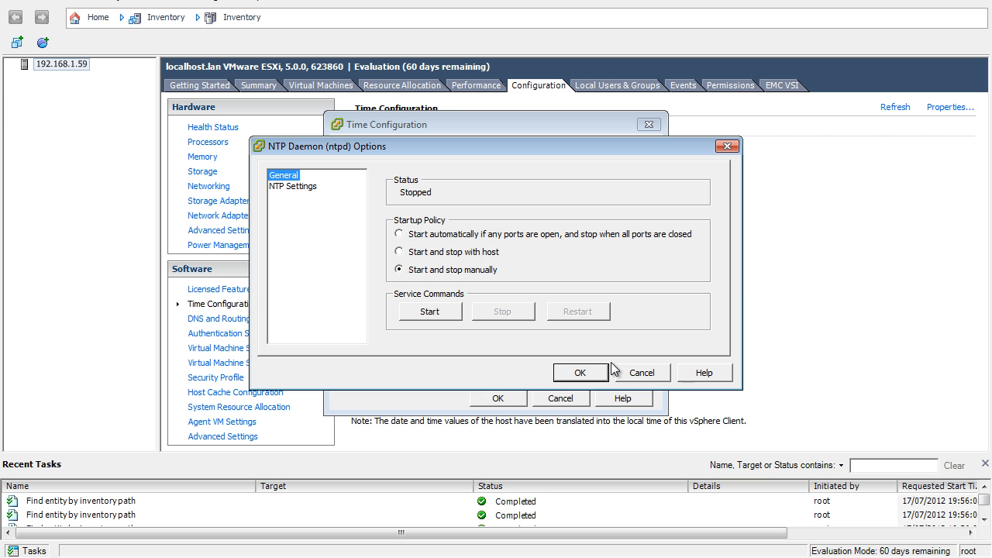
click(460, 260)
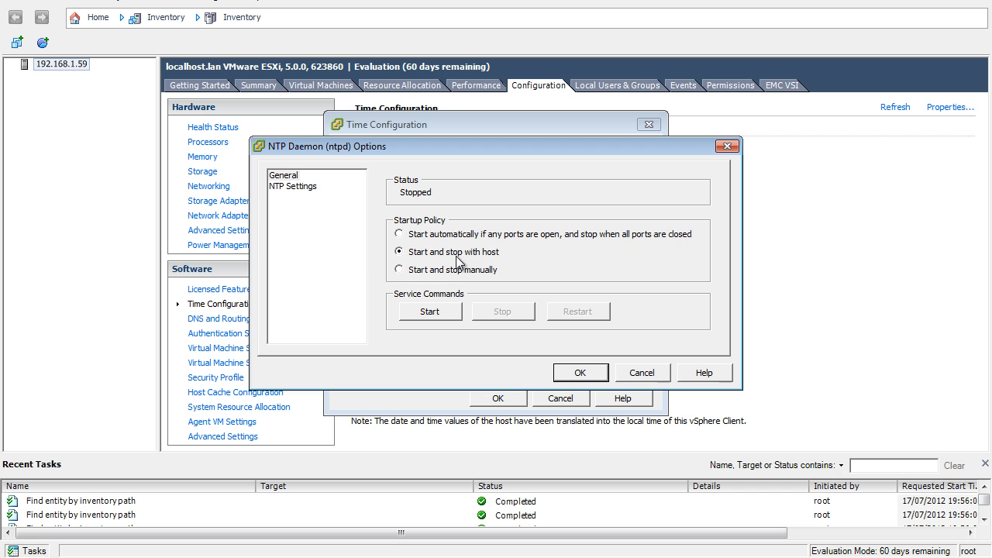
click(436, 312)
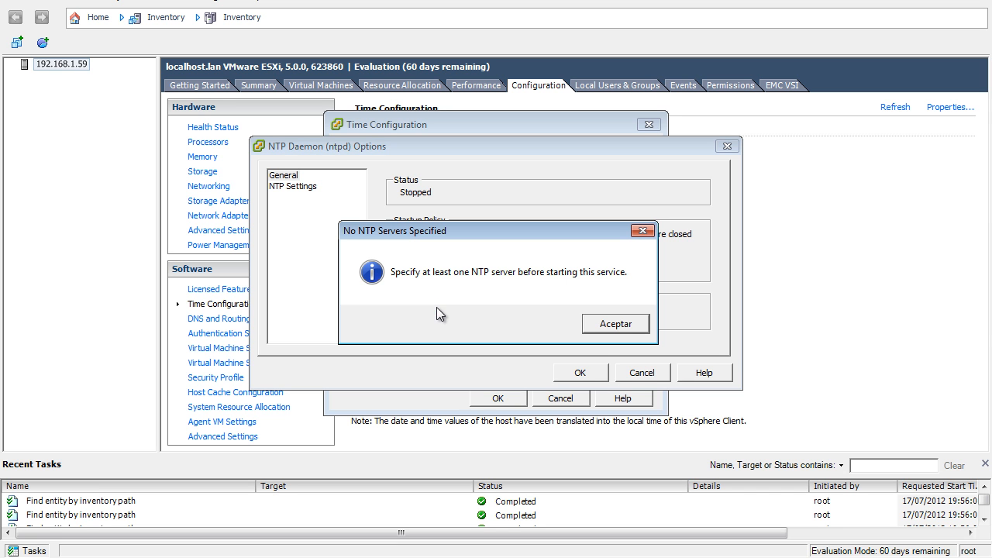
click(615, 324)
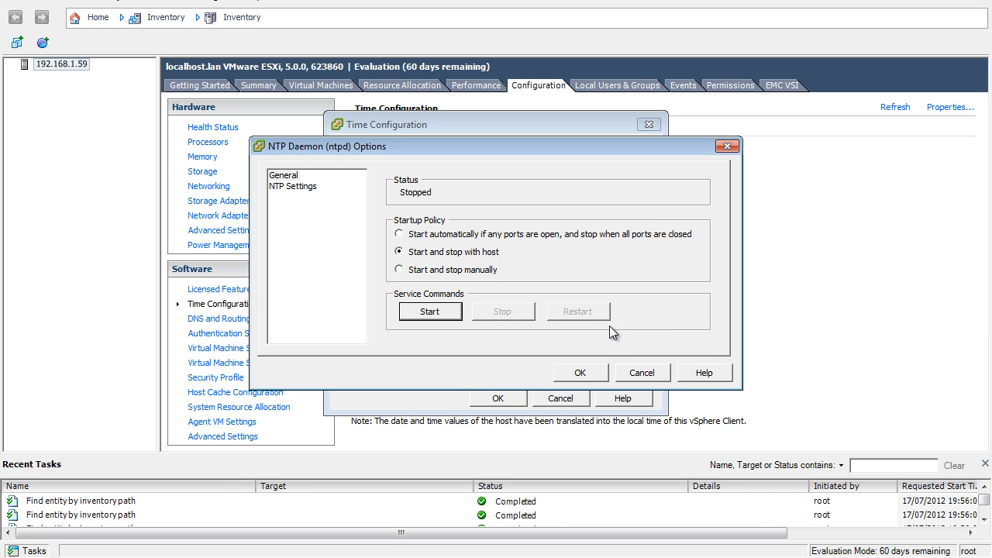
- Begin adding an NTP server in the NTP daemon's NTP Settings
click(305, 187)
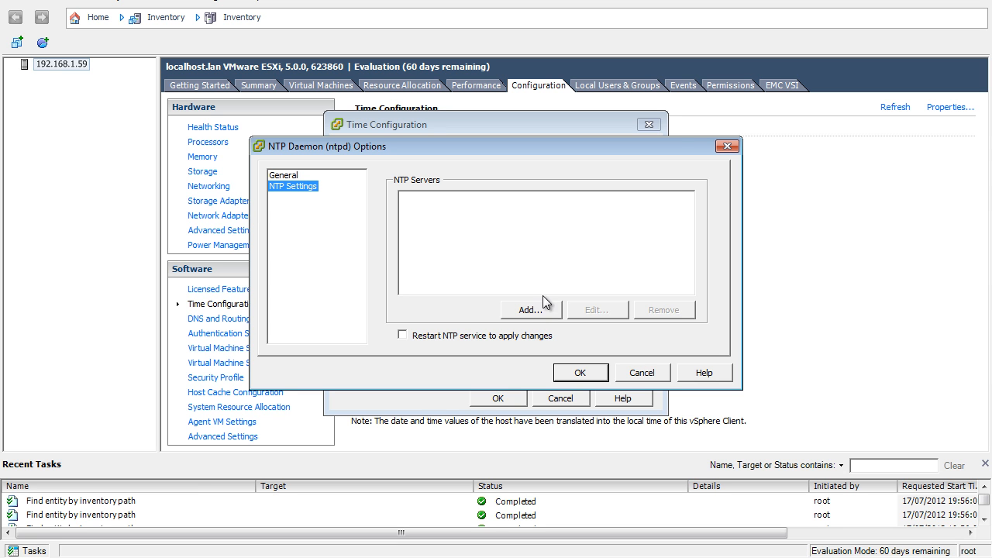
click(748, 70)
click(535, 312)
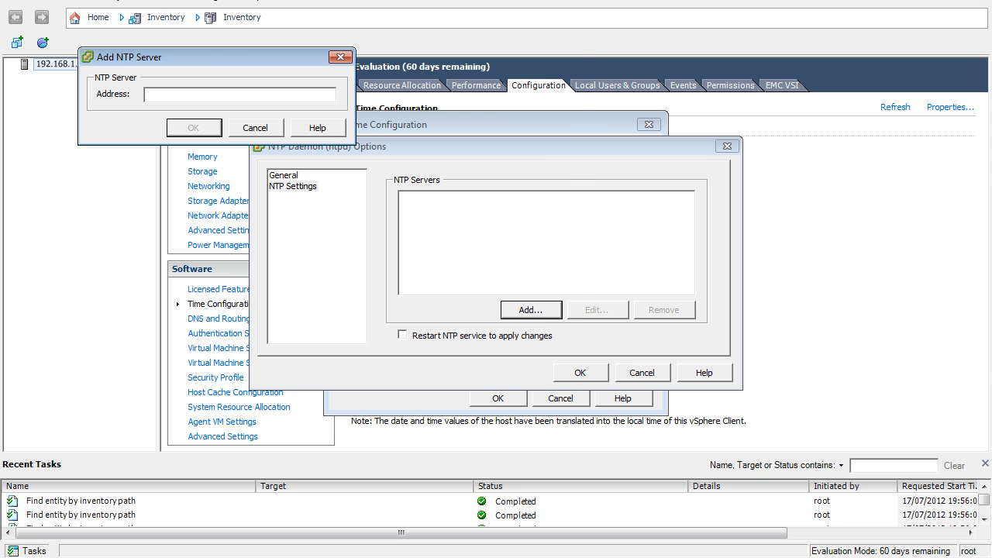
- Switch to the command prompt, ping 0.europe.pool.ntp.org to test it, and return to the NTP server dialog
click(409, 556)
text(ping)
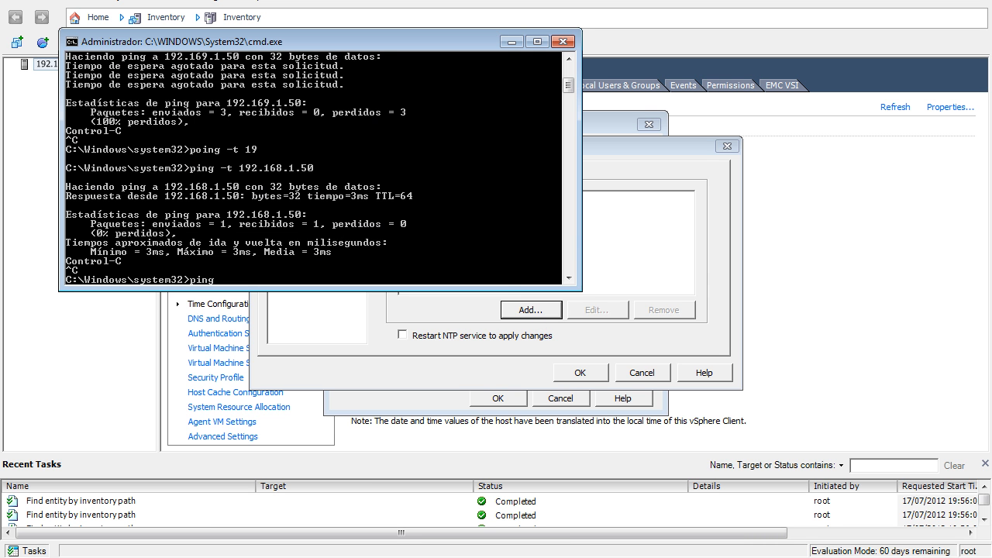
text( 0.europe.pool.ntp.org)
key(Return)
key(ctrl+c)
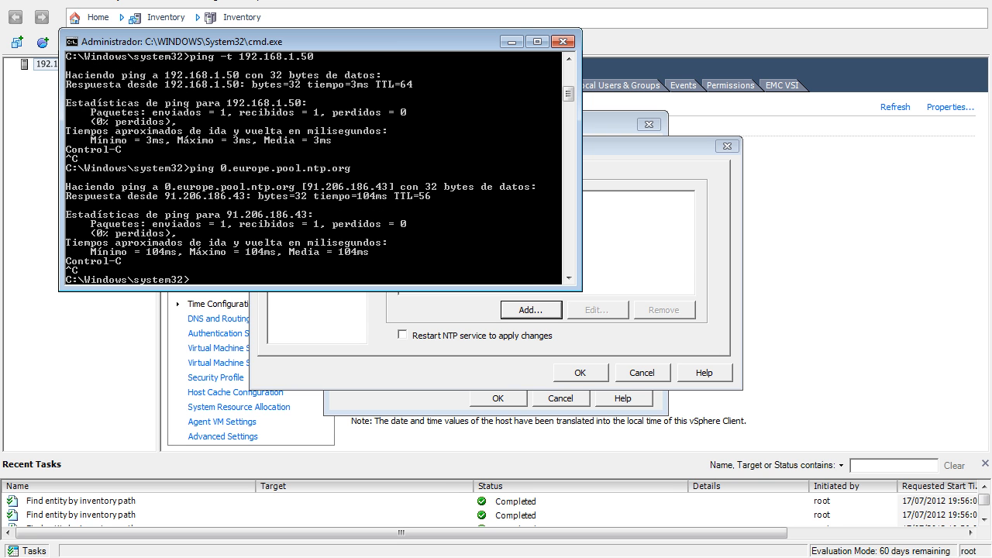
click(630, 196)
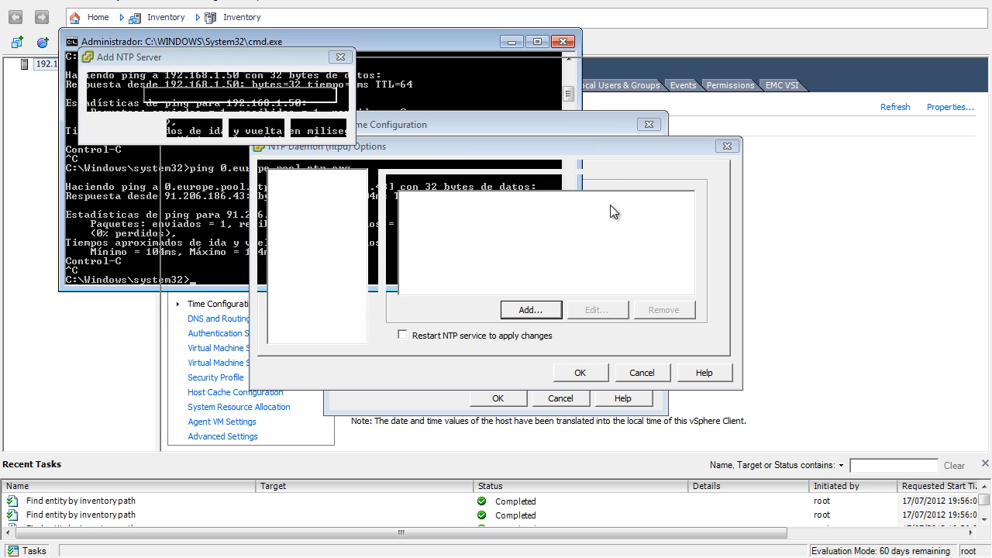
- Add 0.europe.pool.ntp.org as an NTP server and accept the daemon options with the NTP service restarted to apply changes
text(0.europ)
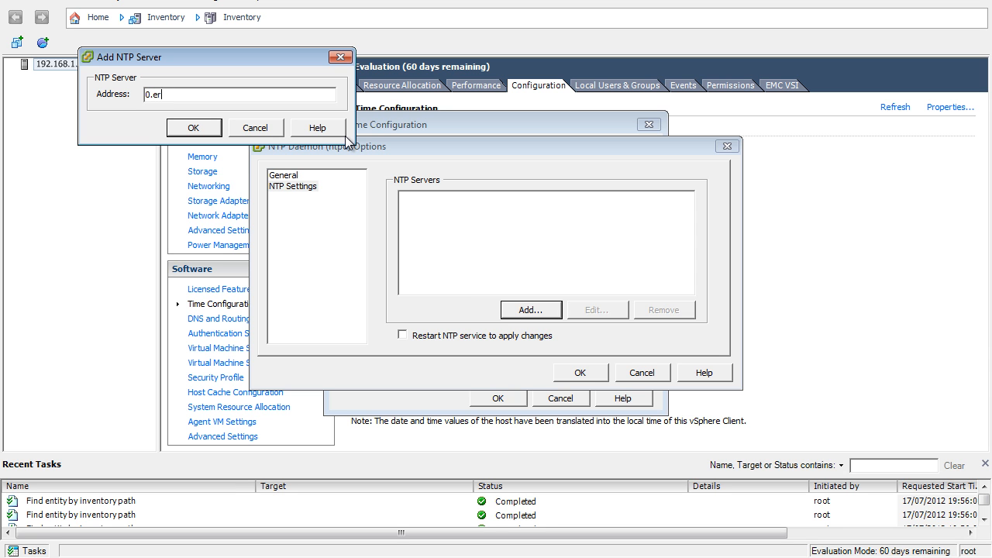
text(e.pool.ntp.org)
key(Return)
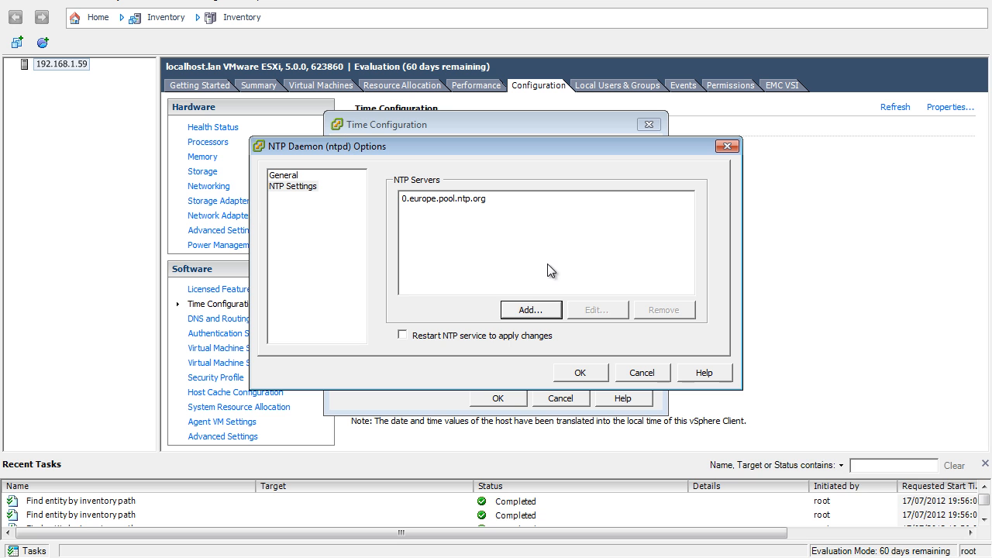
click(483, 335)
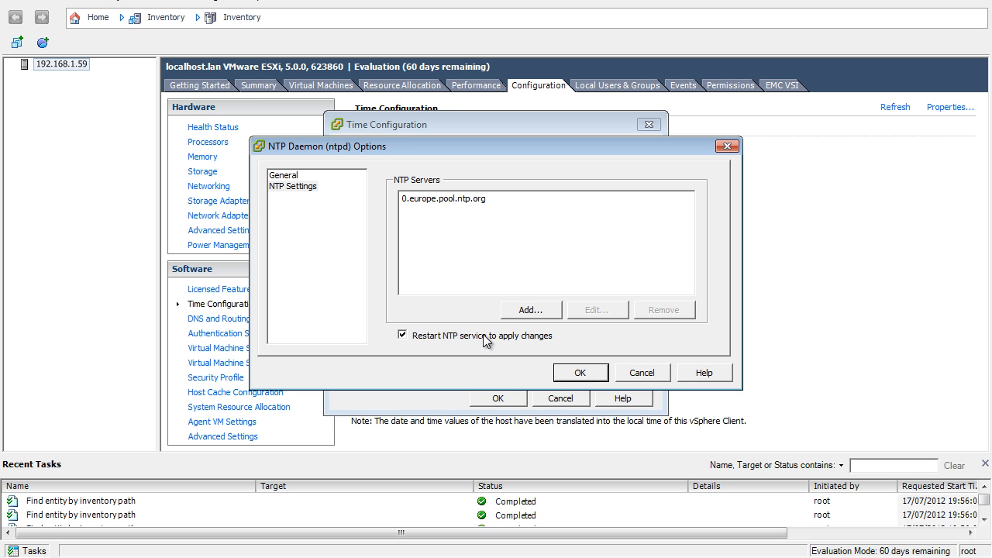
click(579, 373)
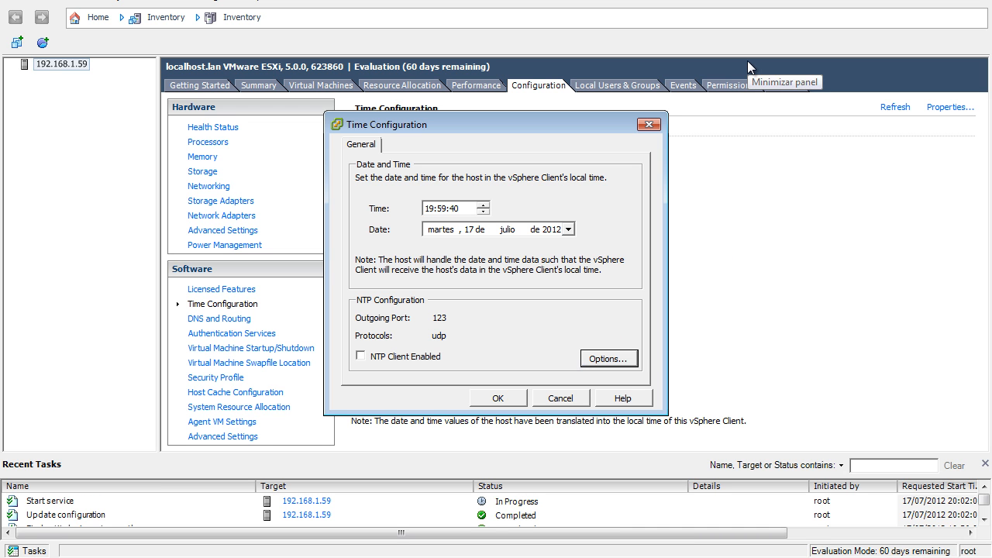
- Enable the NTP client, apply the time configuration, and check the resulting recent tasks and time settings
click(360, 355)
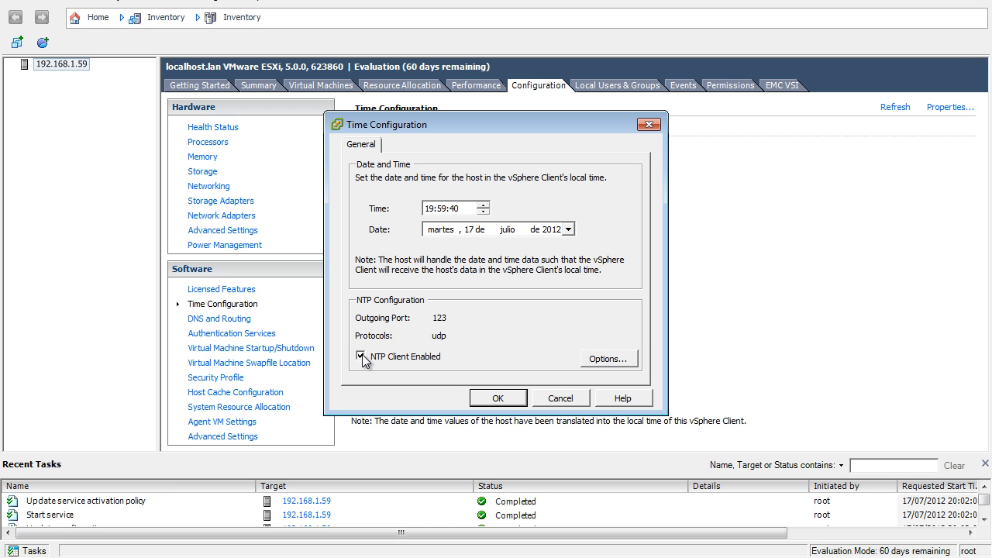
click(498, 398)
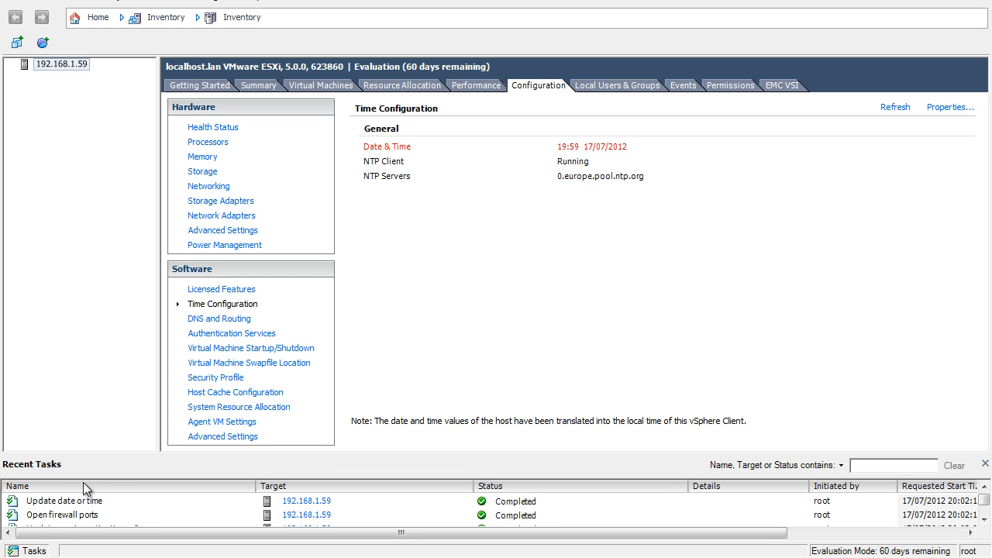
click(84, 504)
click(79, 517)
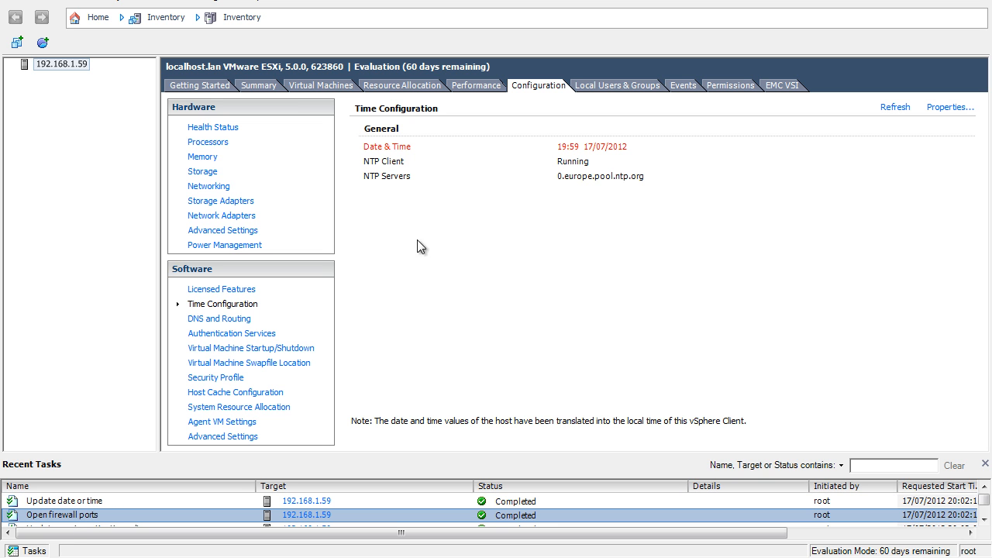
click(231, 291)
click(225, 304)
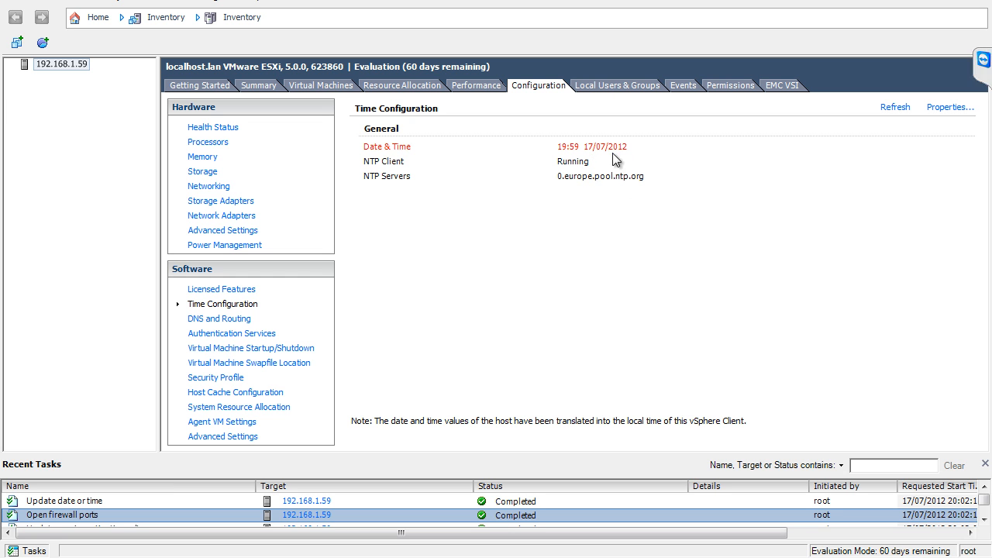
- Restart the NTP daemon from the host's time configuration options and accept the settings
click(936, 110)
click(616, 358)
click(561, 312)
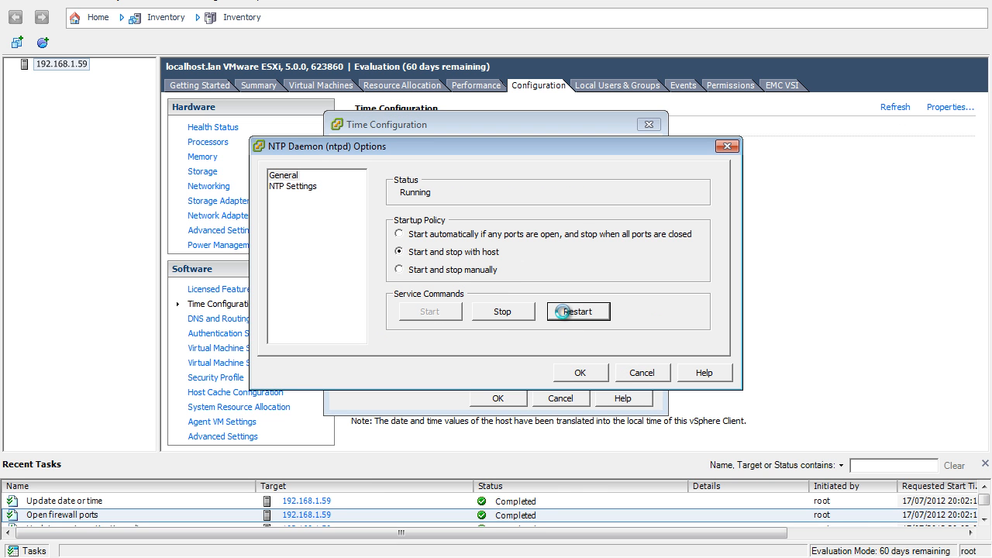
click(582, 375)
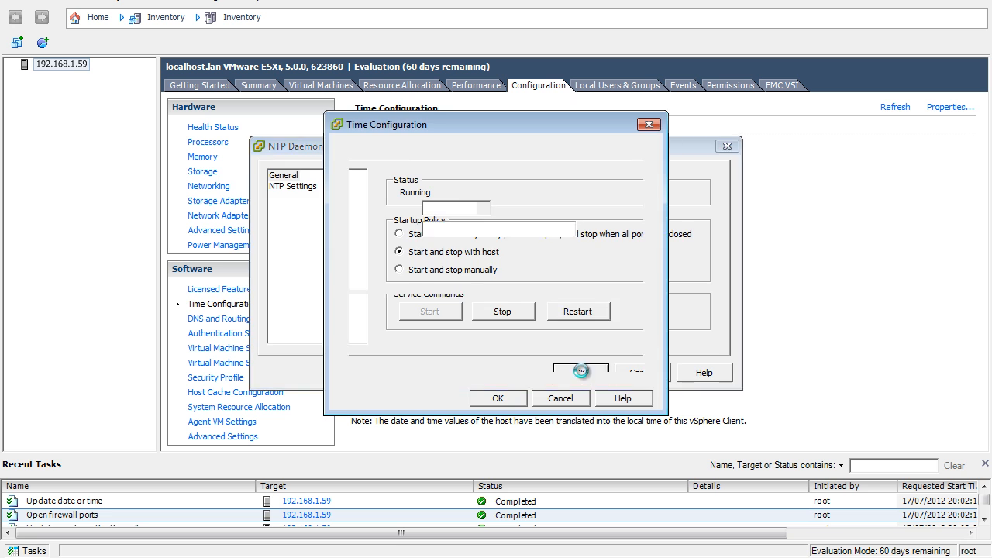
click(520, 400)
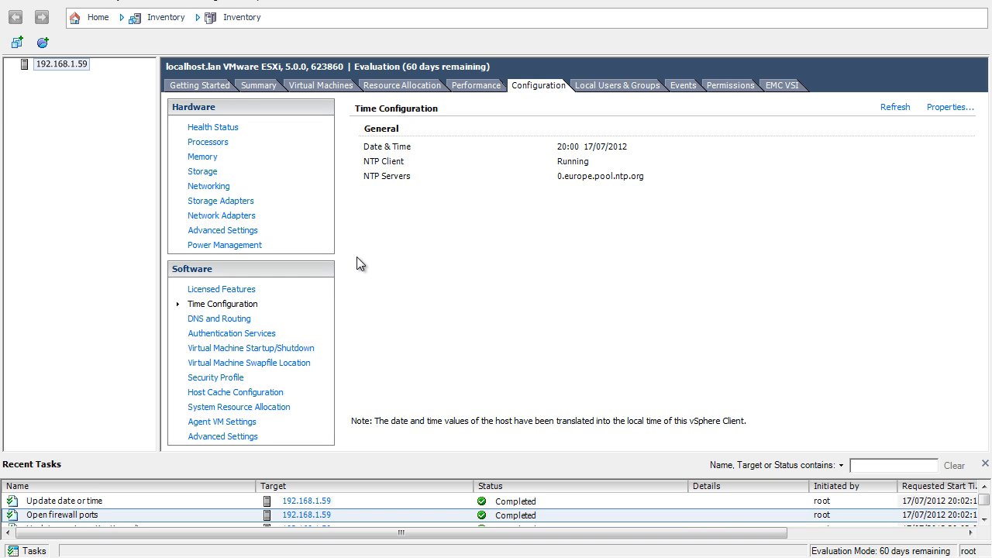
- Examine the host's DNS and Routing configuration properties and close them without changes
click(233, 319)
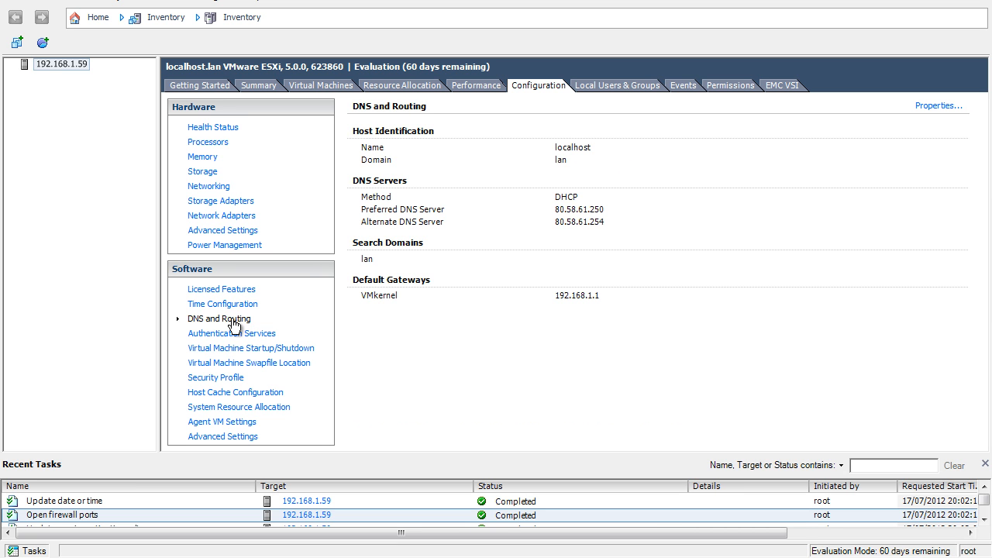
click(929, 106)
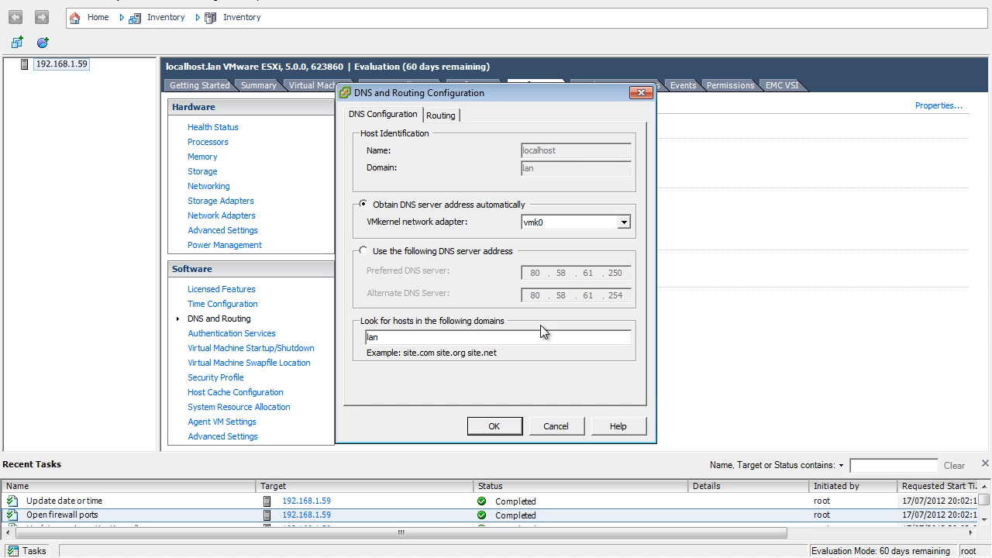
click(556, 425)
- Switch to the vSphere Client session for 192.168.1.10 and open the console of the vESXi01 virtual machine
mouse_move(261, 554)
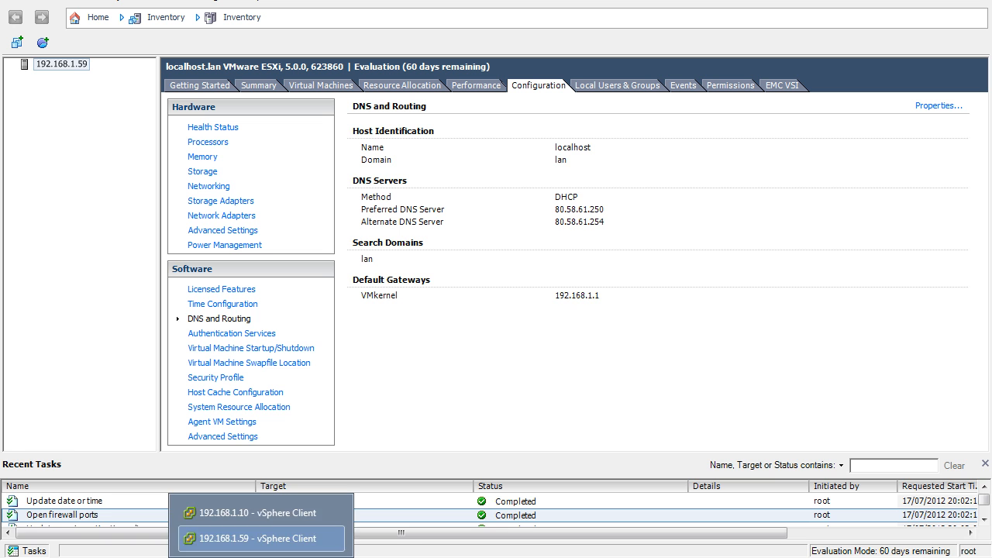
click(277, 517)
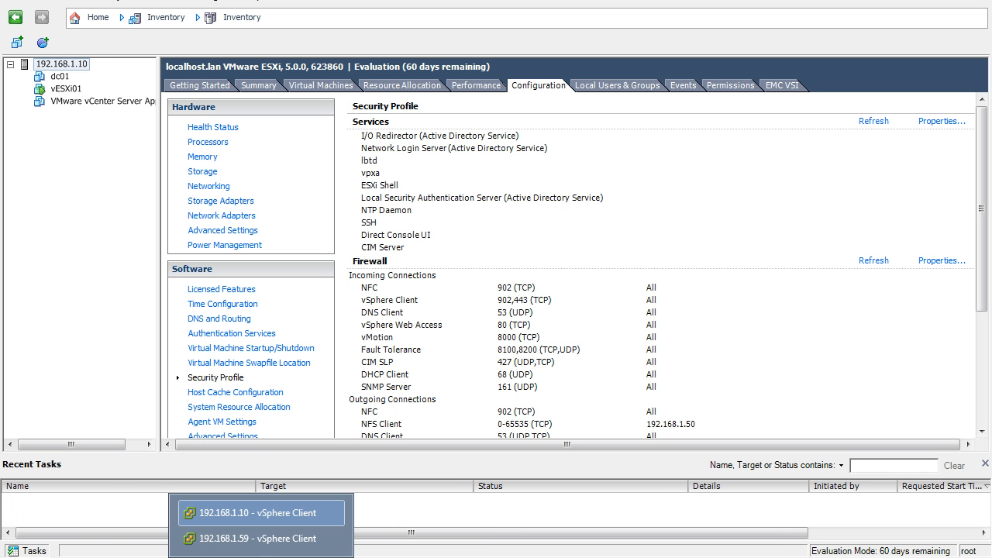
click(257, 539)
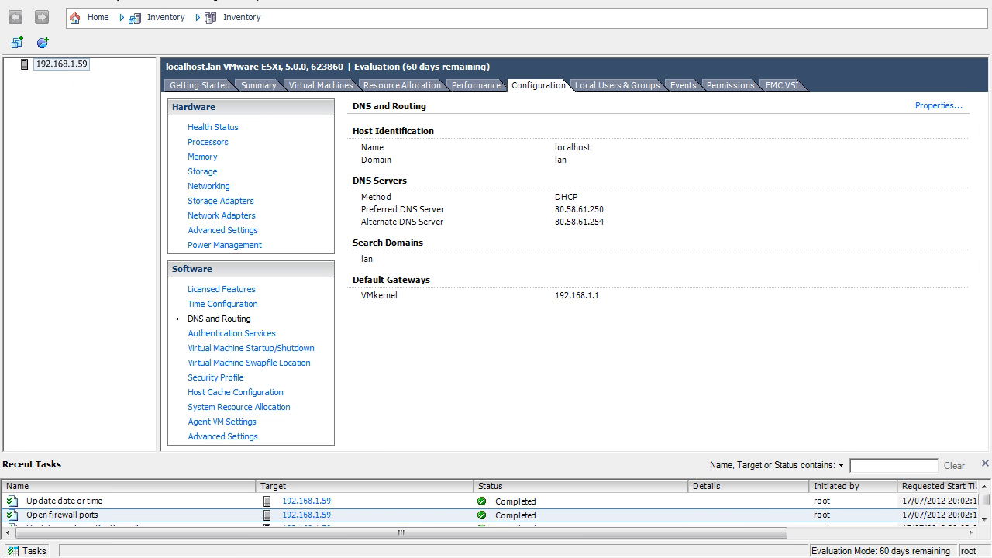
click(257, 513)
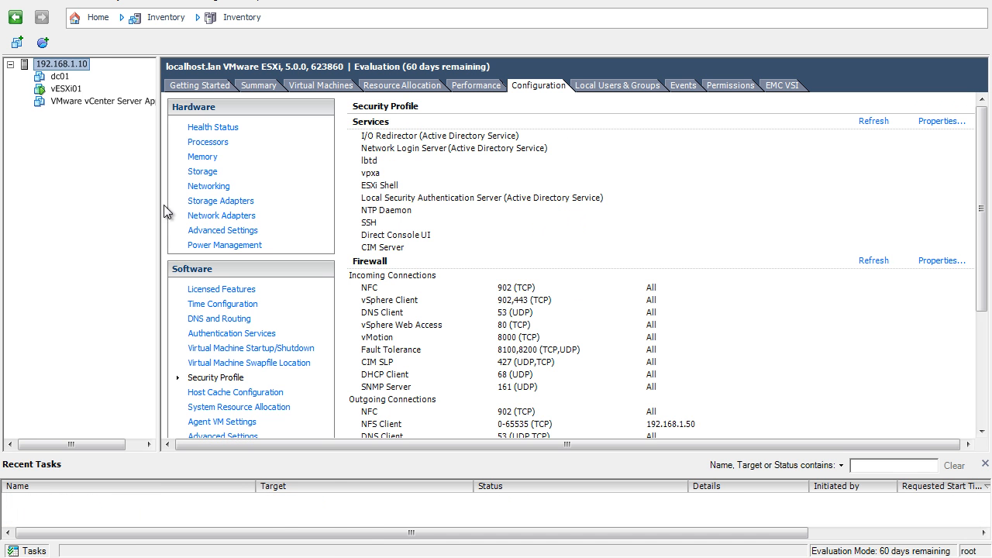
click(65, 89)
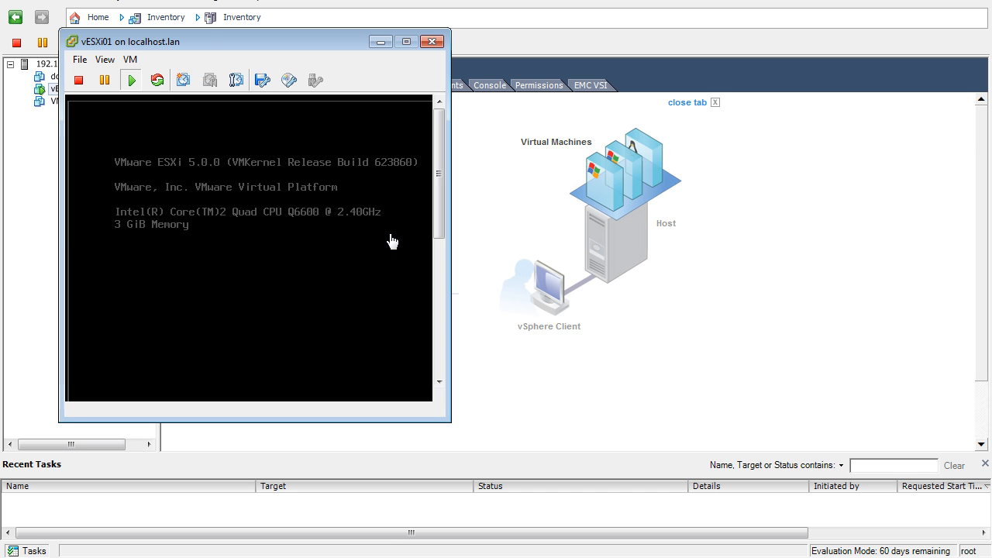
- Log in to system customization on the vESXi01 console as root, entering the account password
key(F2)
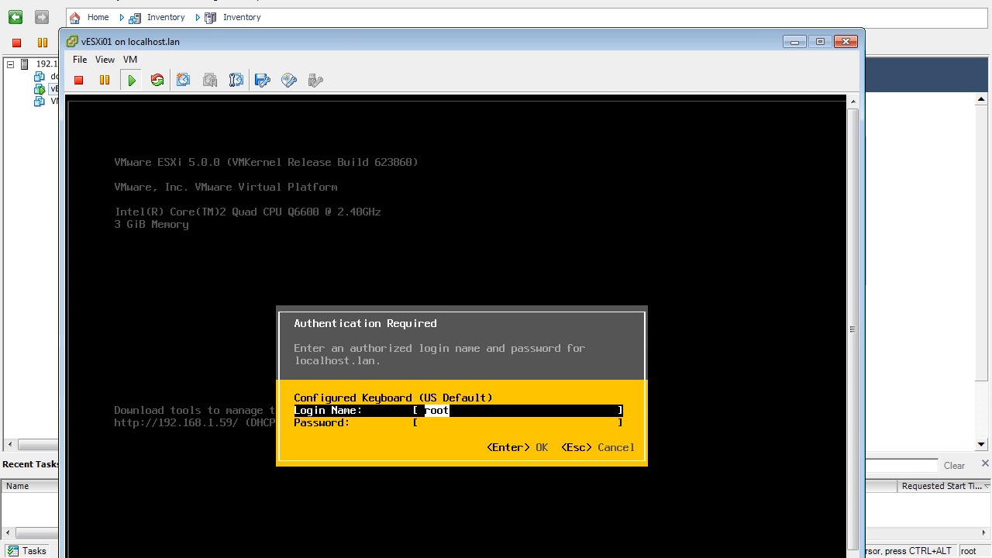
key(Down)
text(******)
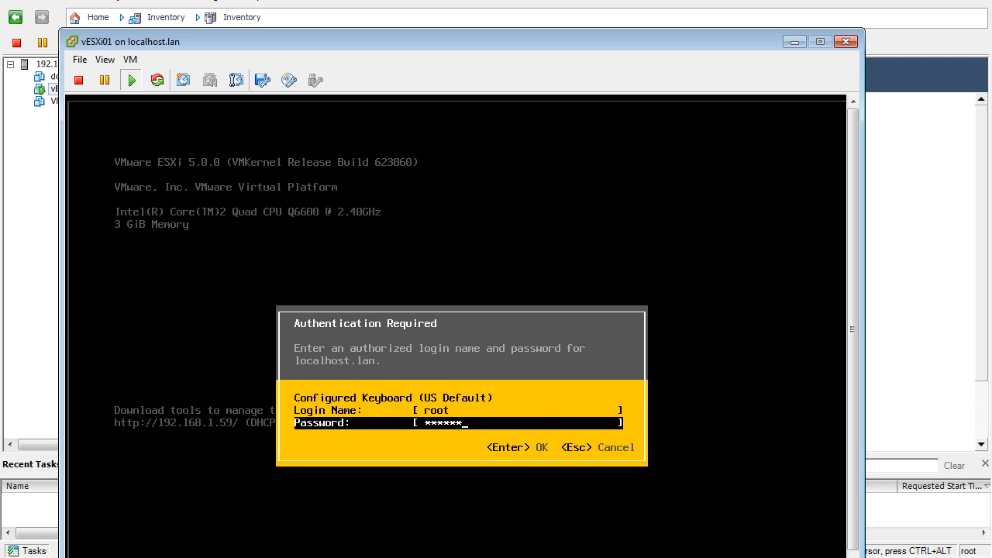
key(Return)
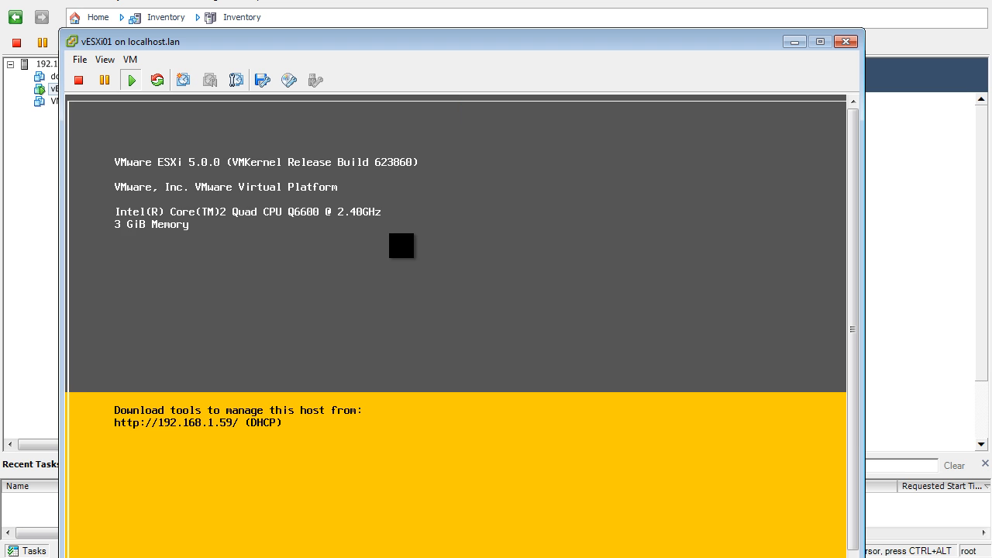
- Set the management network's IP configuration to a static IP address, accepting address 192.168.1.59, mask 255.255.255.0 and gateway 192.168.1.1
key(Down)
key(Down)
key(Return)
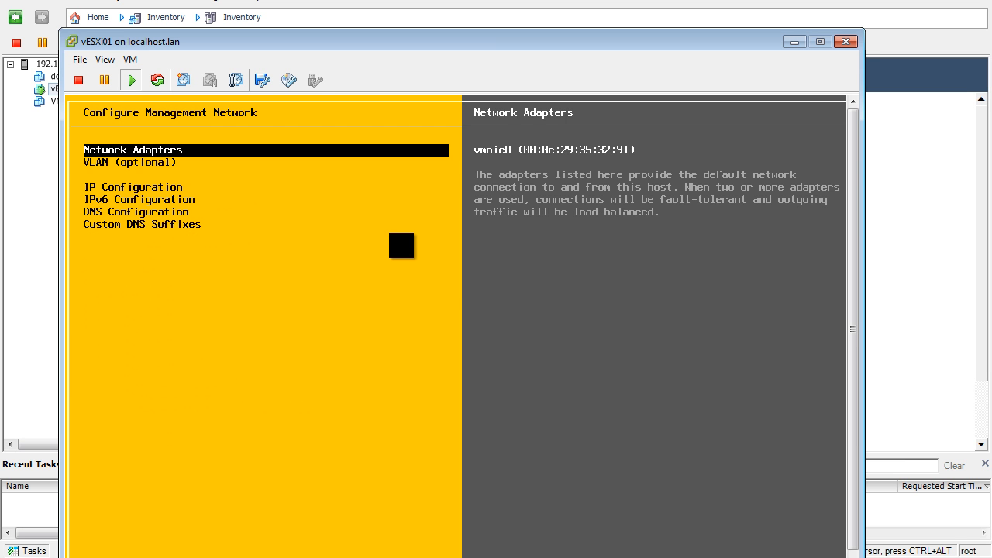
key(Down)
key(Down)
key(Return)
key(Down)
key(space)
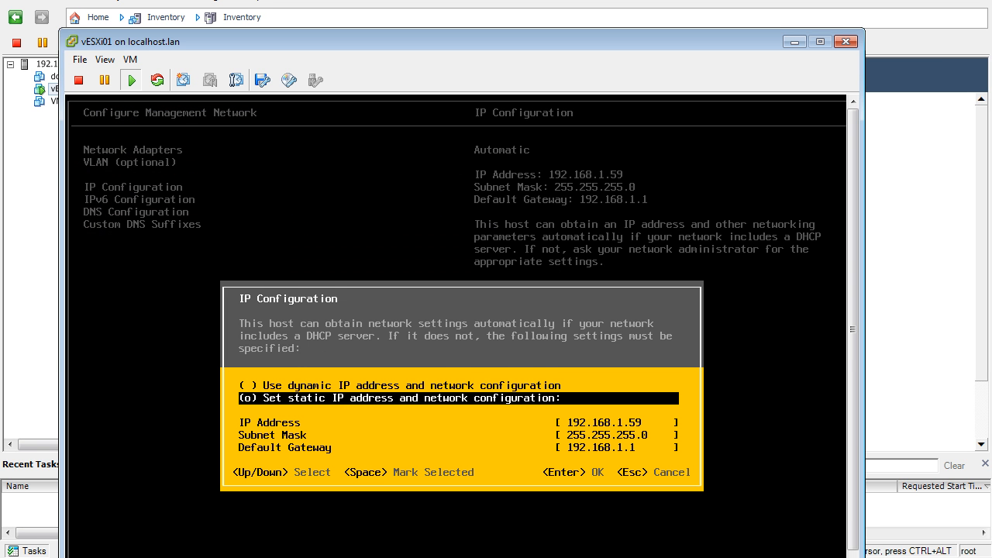
key(Return)
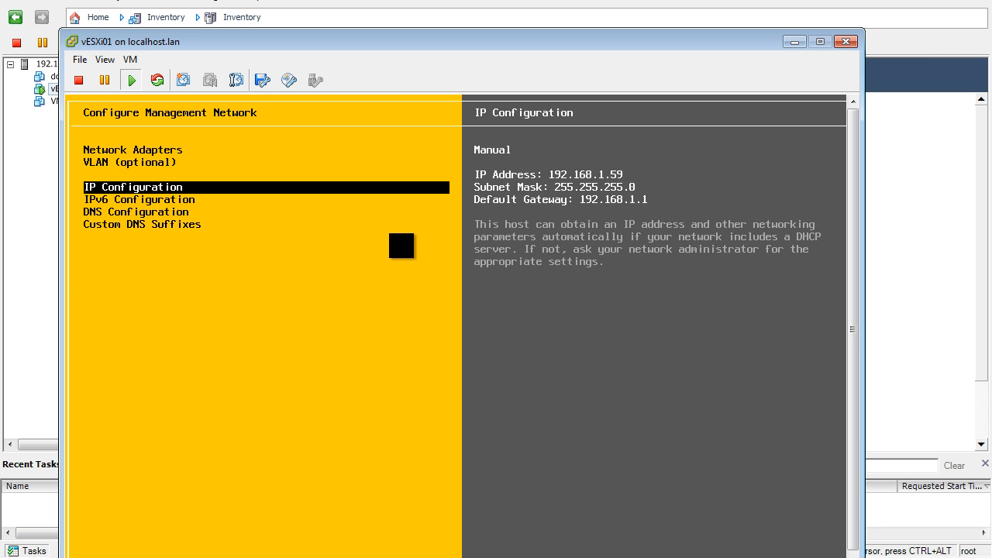
- Apply the changes with a management network restart, log out of system customization, and release the console
key(Escape)
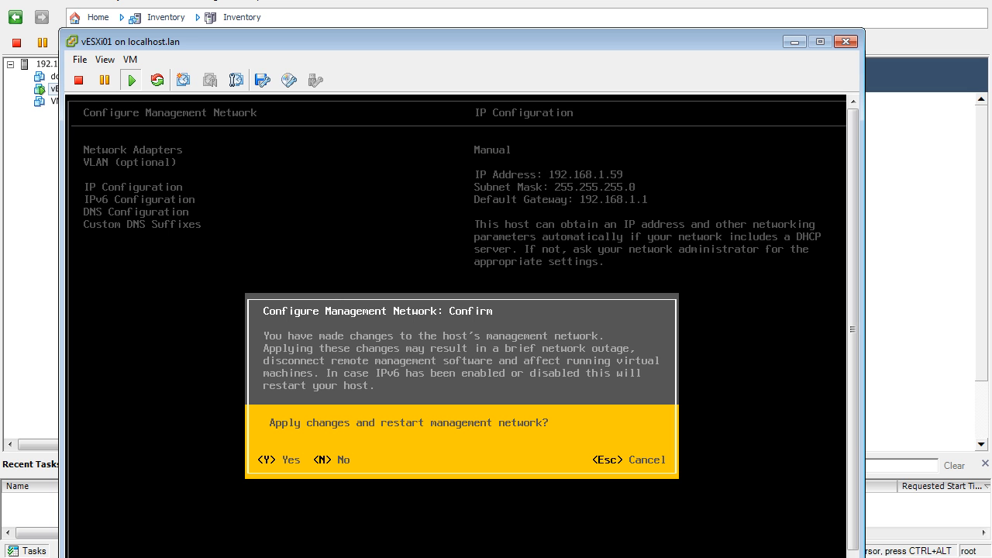
key(y)
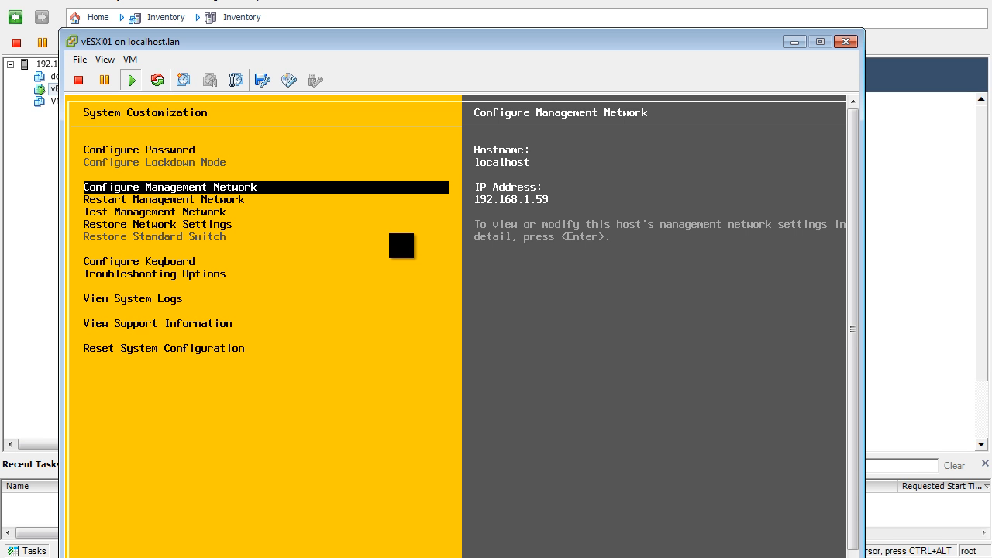
key(Escape)
key(ctrl+alt)
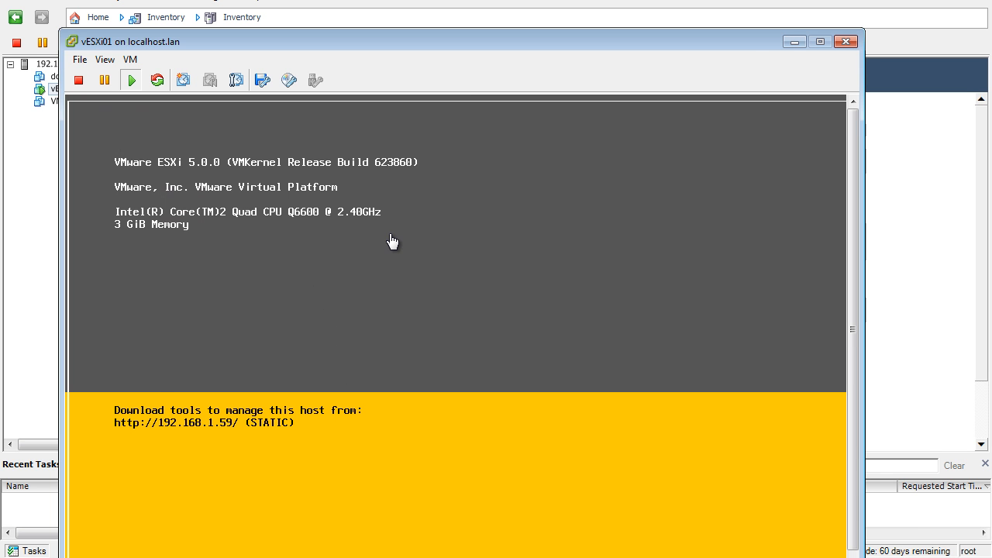
- Minimize the vESXi01 console and return to the vSphere Client session for 192.168.1.59
click(794, 43)
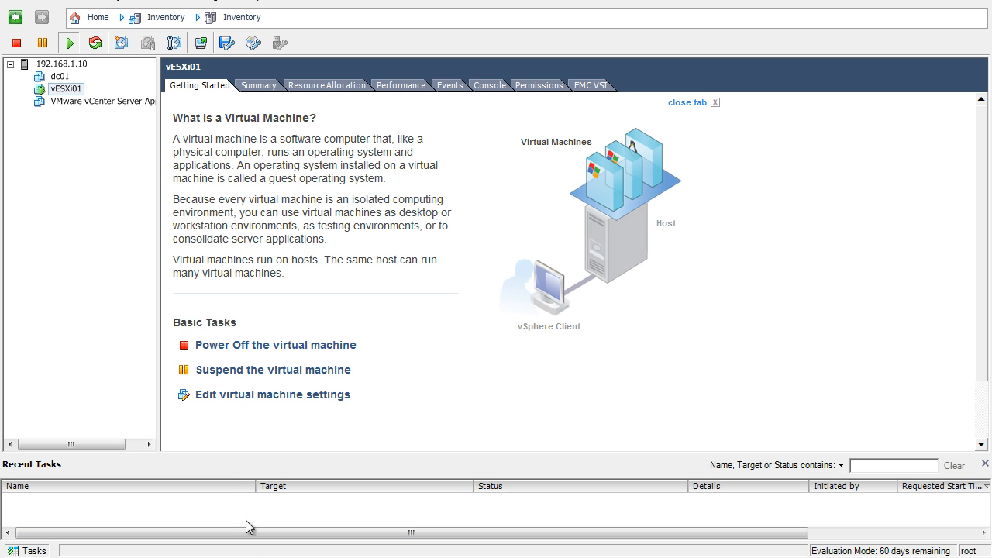
click(248, 538)
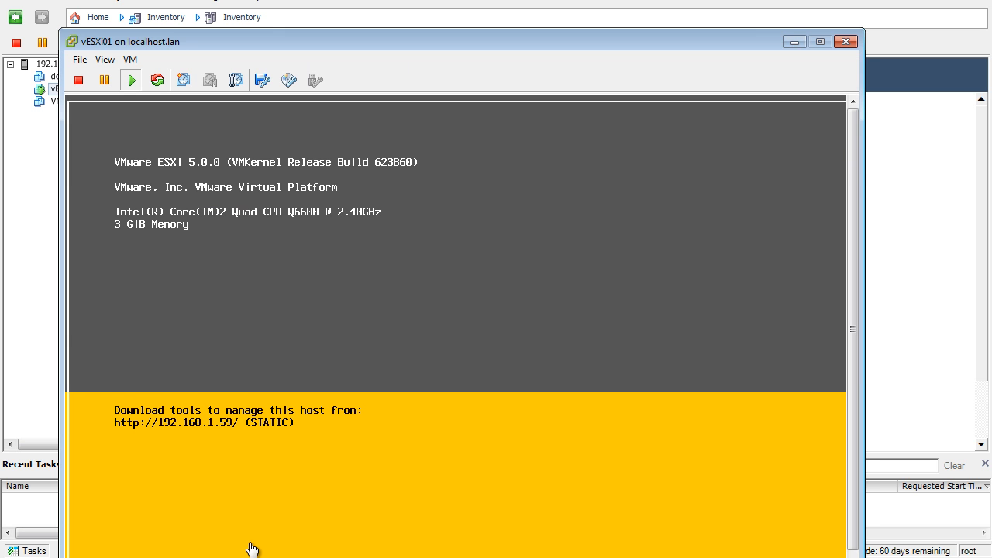
click(256, 509)
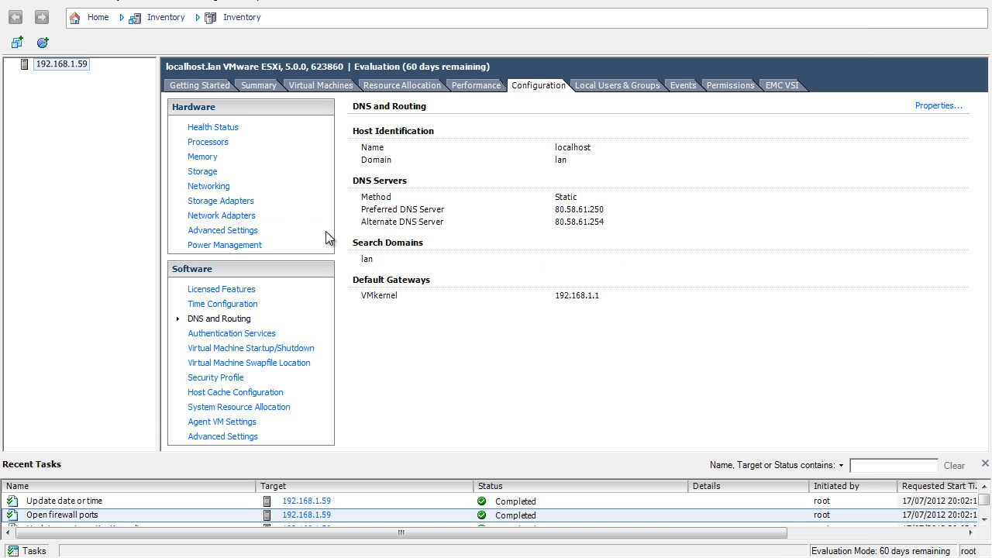
- In the host's DNS and Routing properties, set the name to vESXi01 and the domain to e2hlab.local
click(239, 305)
click(939, 105)
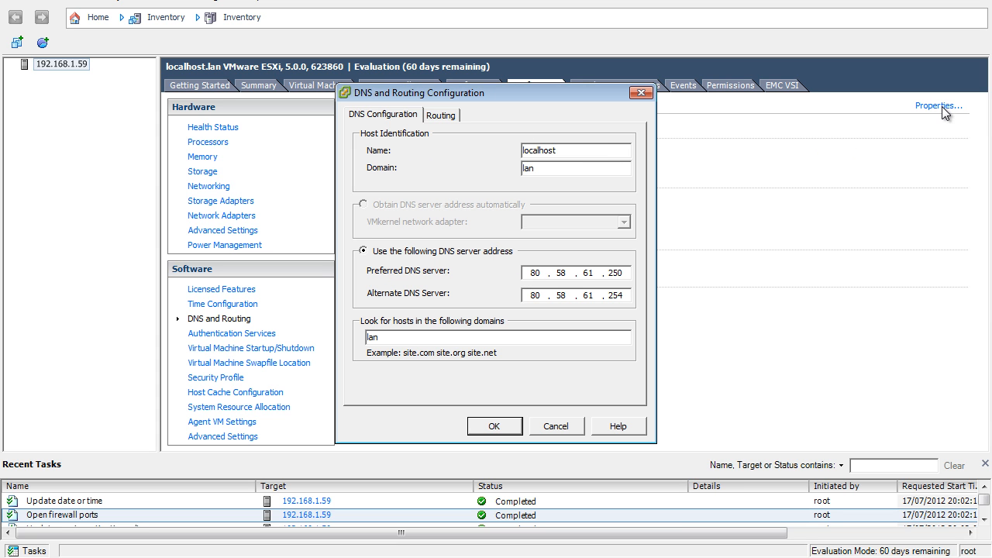
double_click(572, 151)
text(vESXi01)
key(Tab)
text(e2hlab.local)
- Set the host search domain to e2hlab.local, check the default gateway, and apply the DNS and routing configuration
double_click(430, 336)
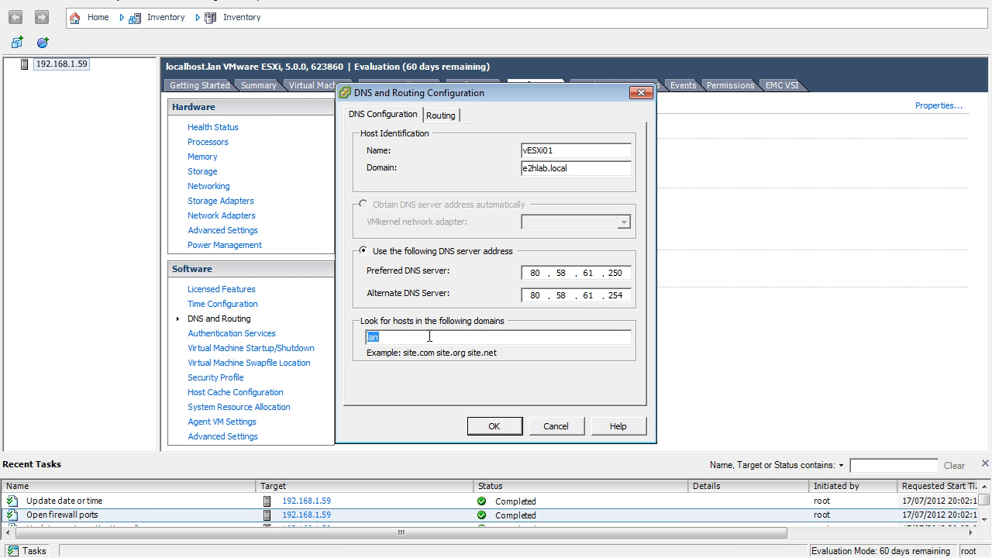
text(e2hlab.)
key(BackSpace)
text(lab.local)
click(447, 118)
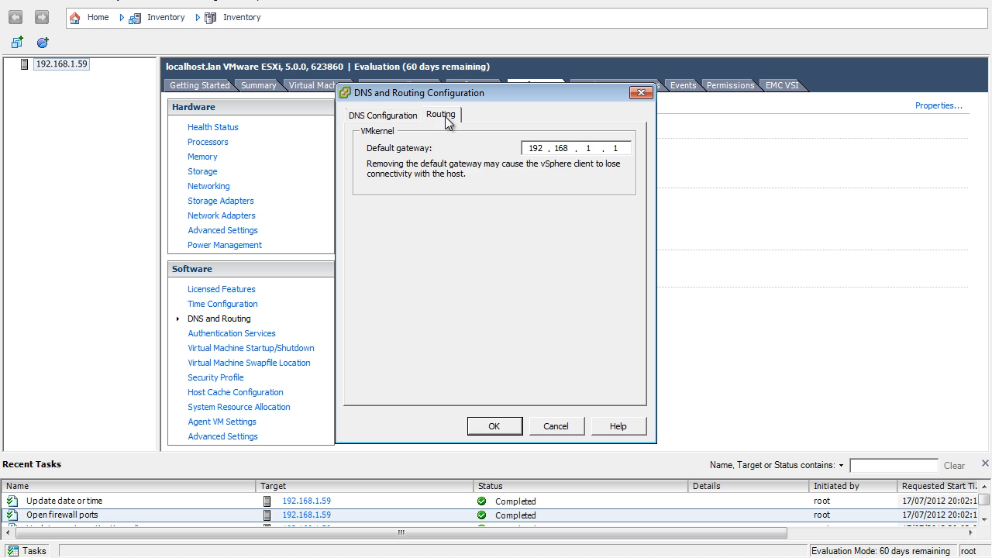
click(392, 116)
click(492, 426)
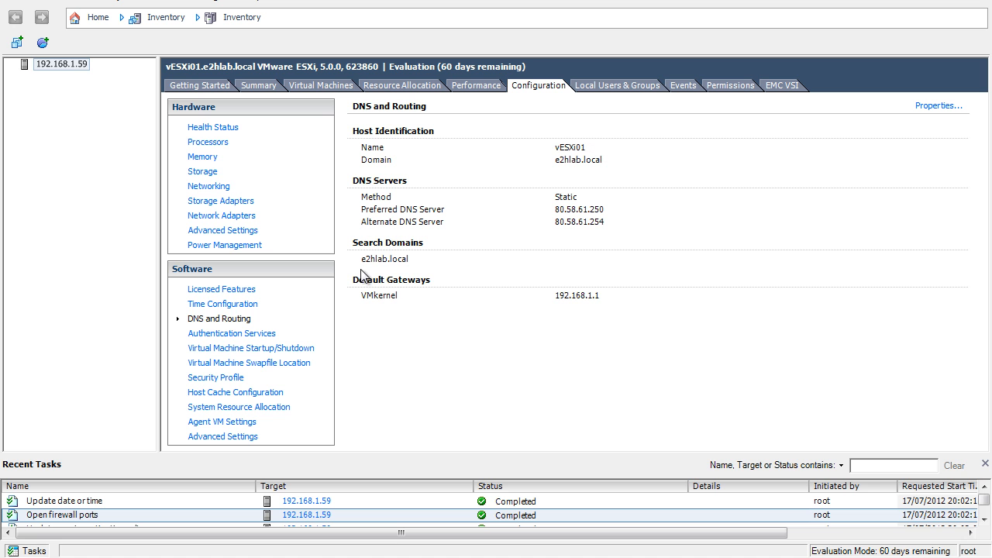
- Open the services properties of the host's security profile and select the SSH service
click(231, 380)
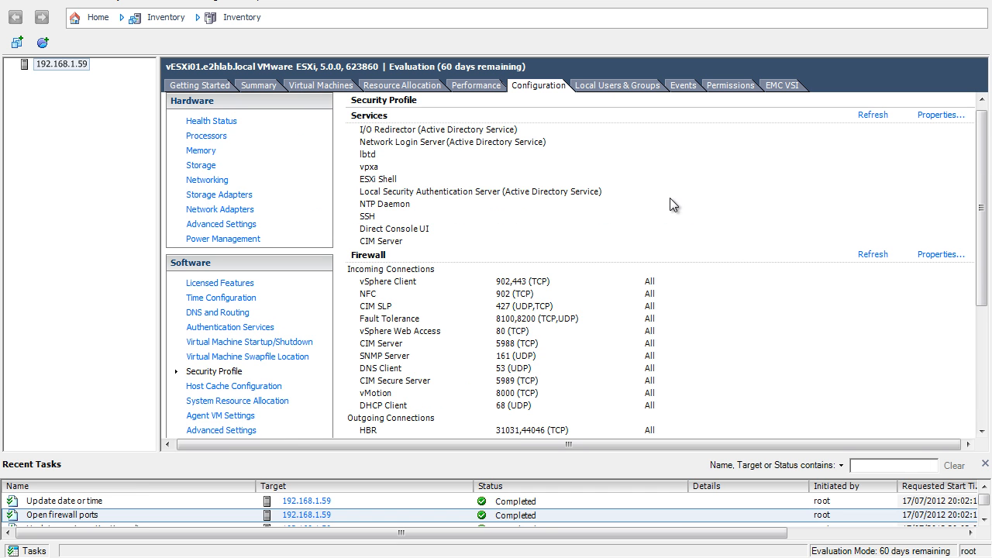
click(942, 115)
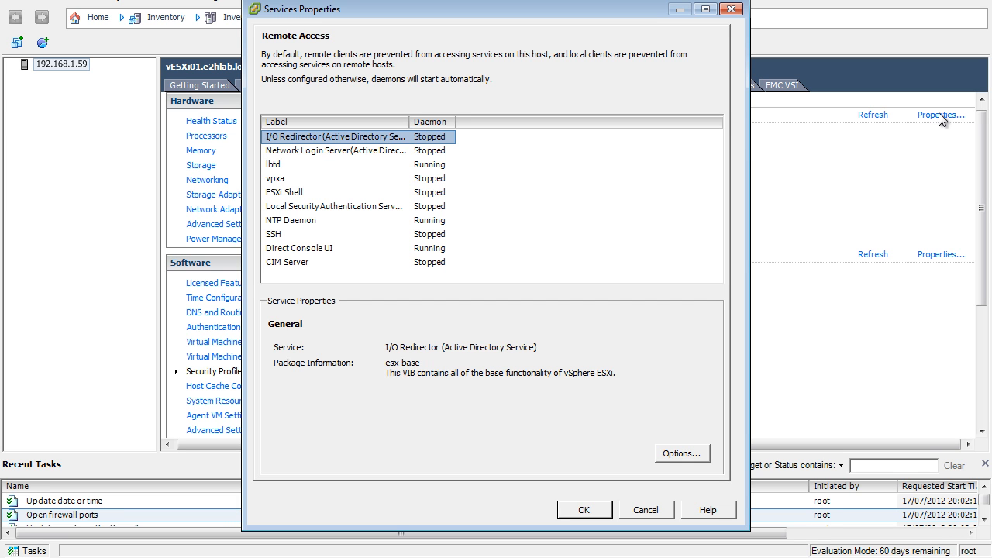
click(278, 235)
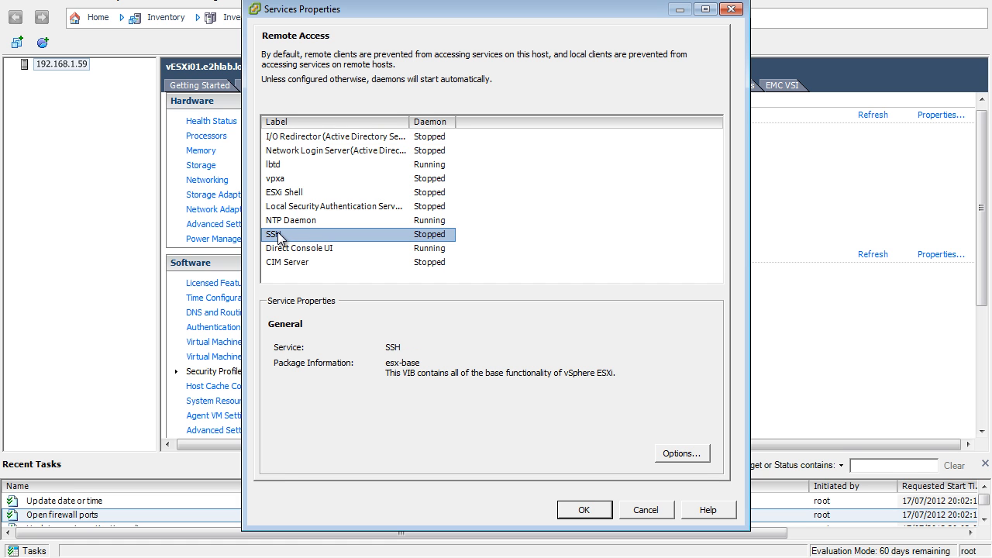
- Launch PuTTY, try to open an SSH session to 192.168.1.59, and return to the services properties
click(37, 552)
text(outty)
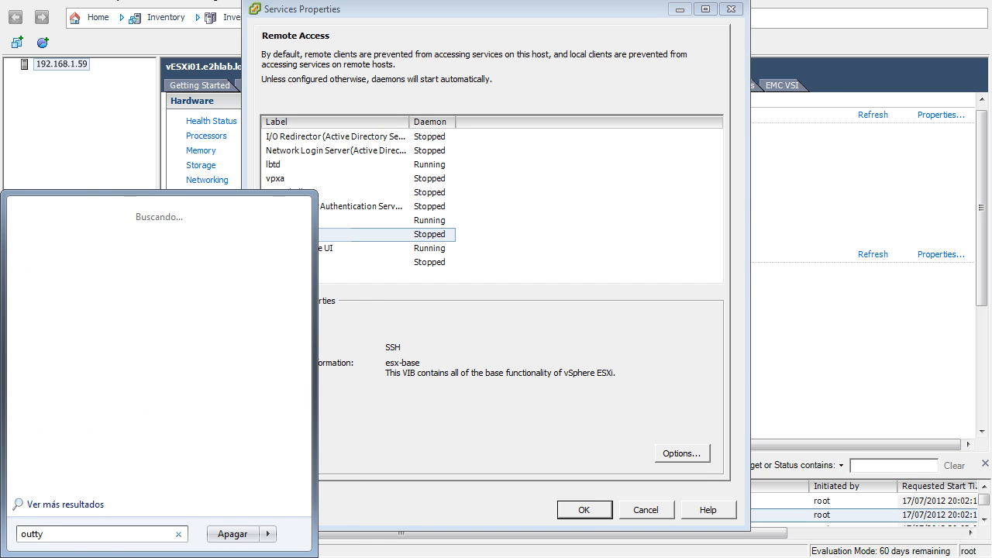
key(ctrl+a)
text(putty)
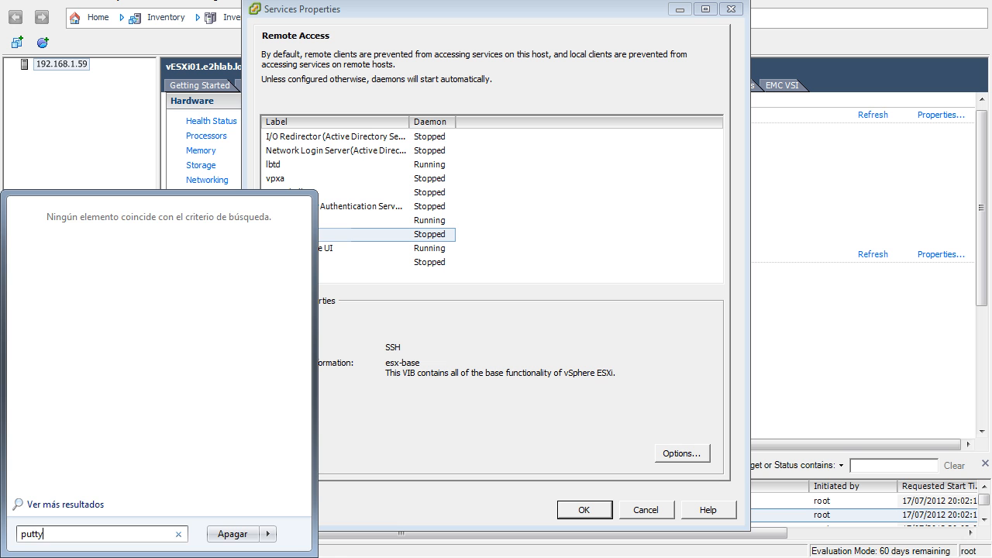
key(Return)
text(192.168.1.59)
key(Return)
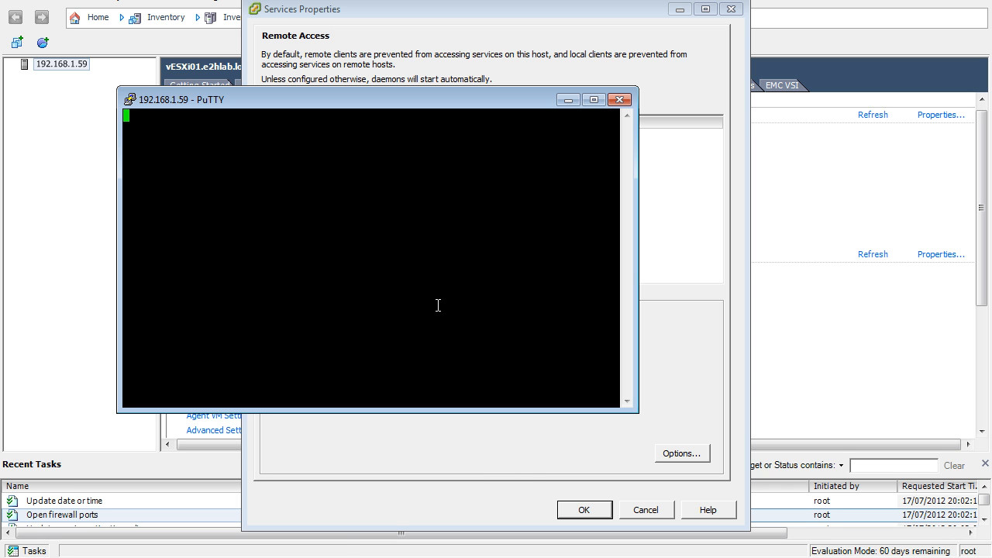
click(638, 68)
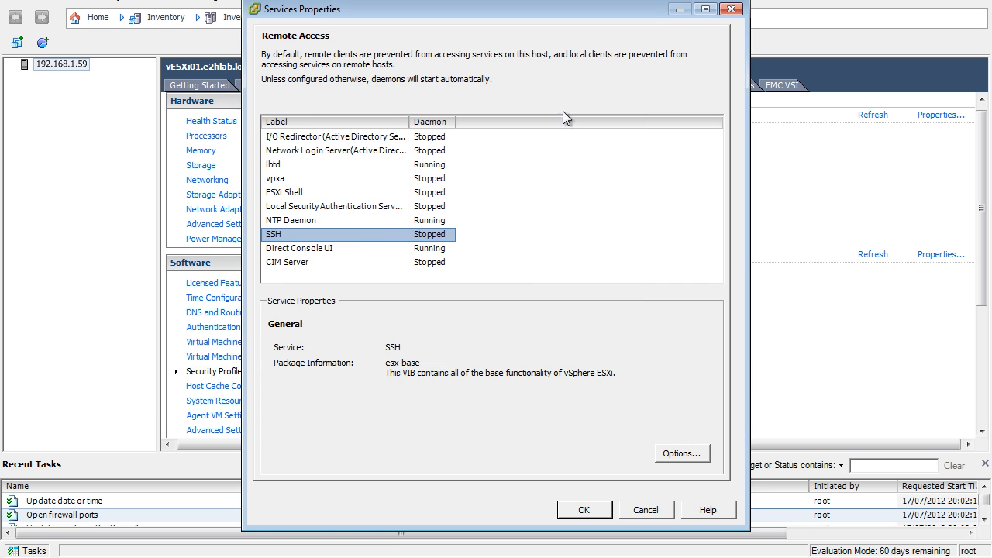
- Start the SSH service, leaving its startup policy on manual start and stop, and check its daemon status
click(680, 454)
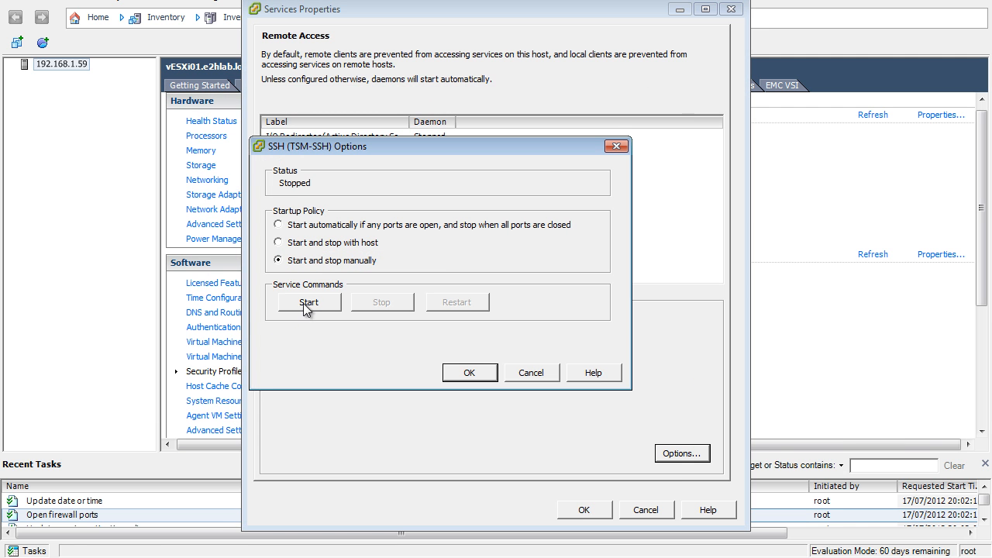
click(304, 302)
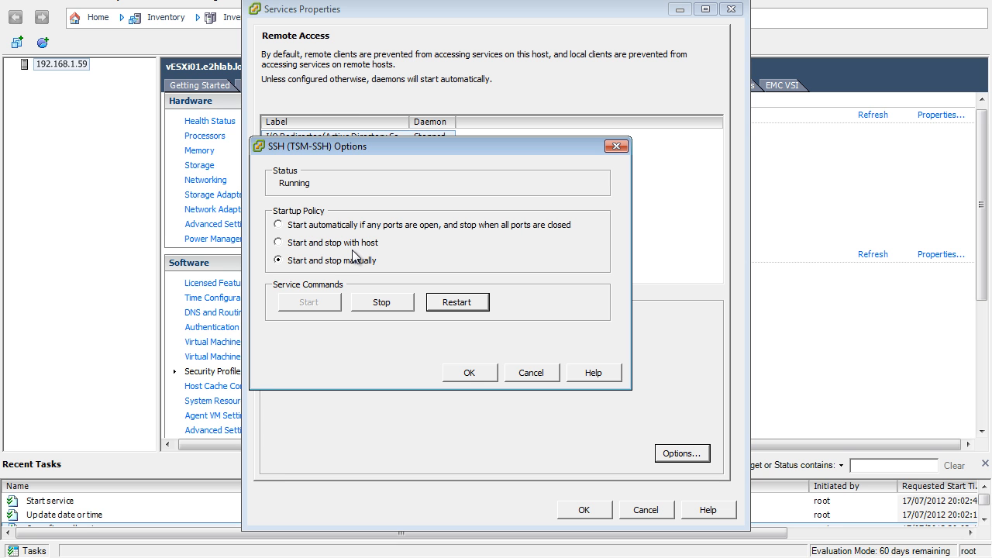
click(468, 371)
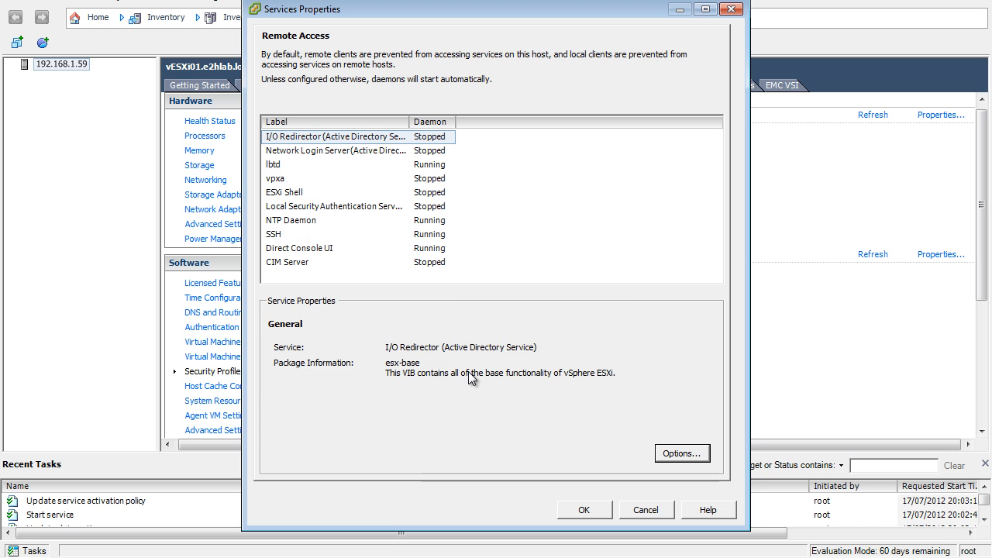
click(437, 234)
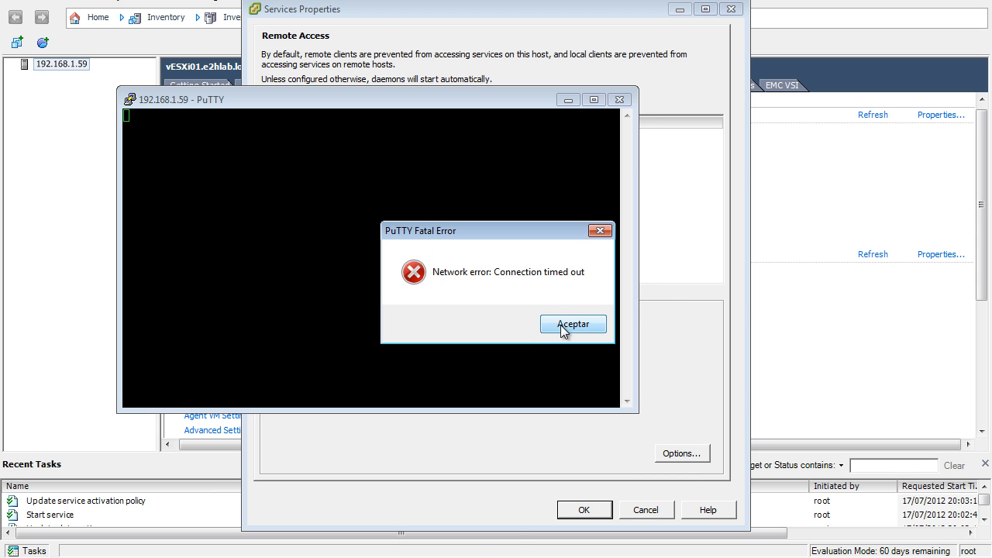
- Restart the PuTTY session to 192.168.1.59 and log in as root with the account password
click(564, 326)
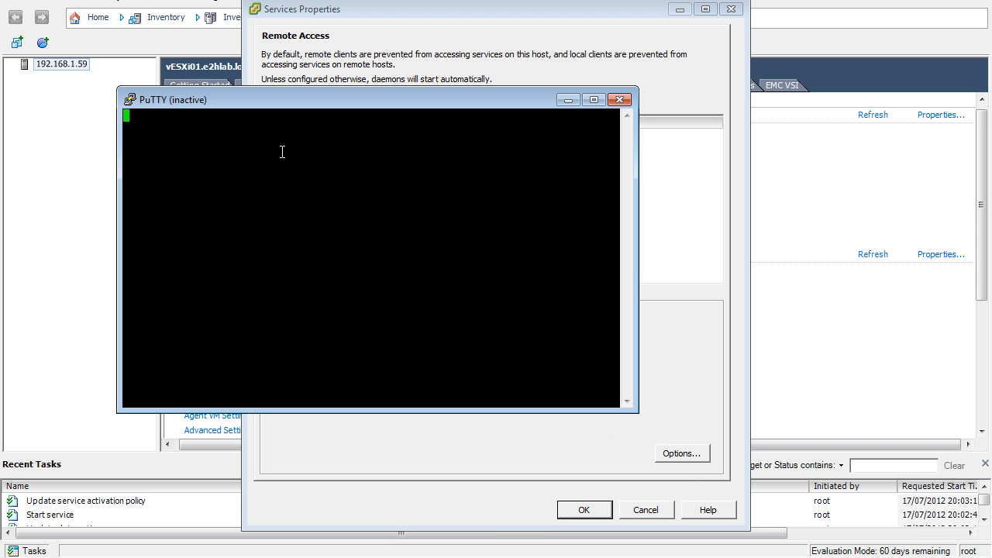
ctrl+right_click(281, 108)
click(329, 271)
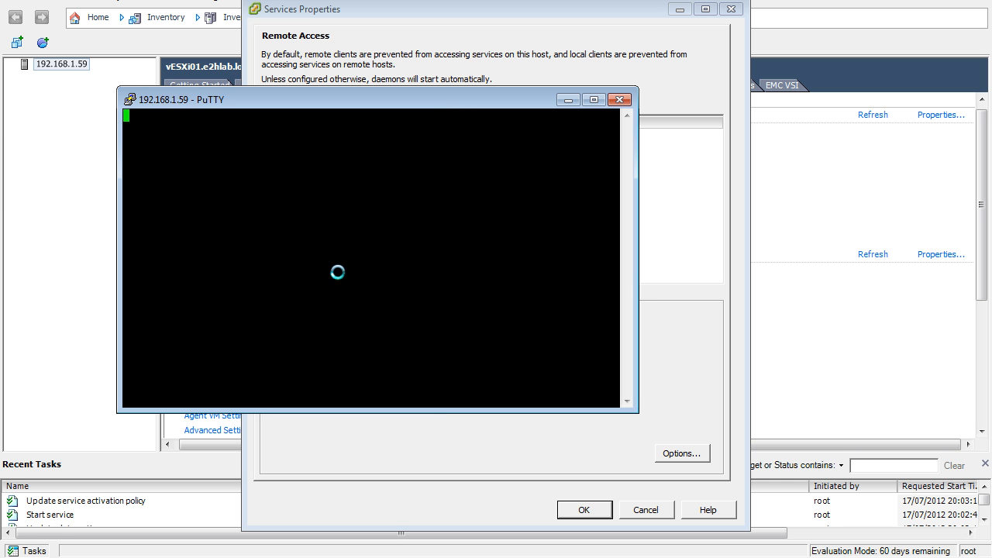
click(396, 375)
text(root)
key(Return)
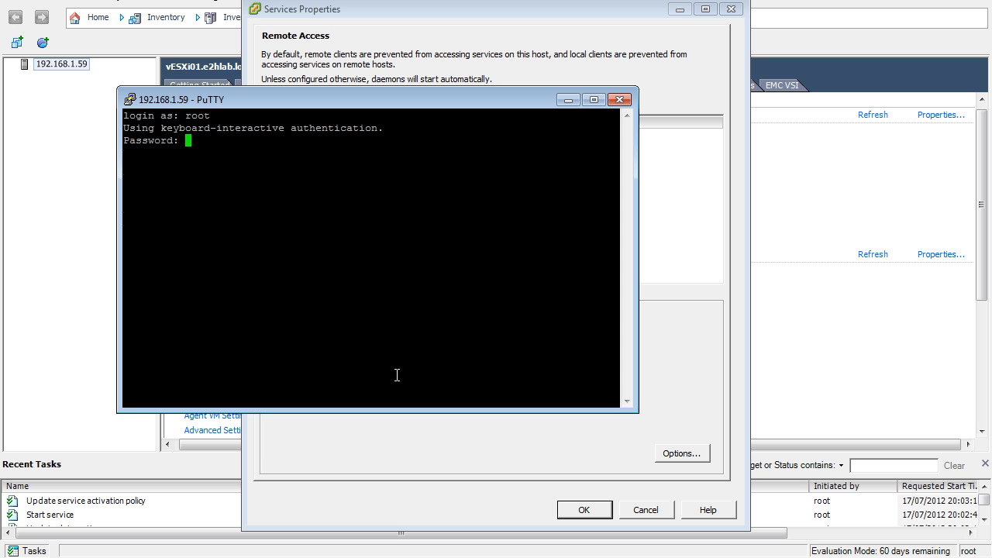
key(Return)
key(Return)
key(Return)
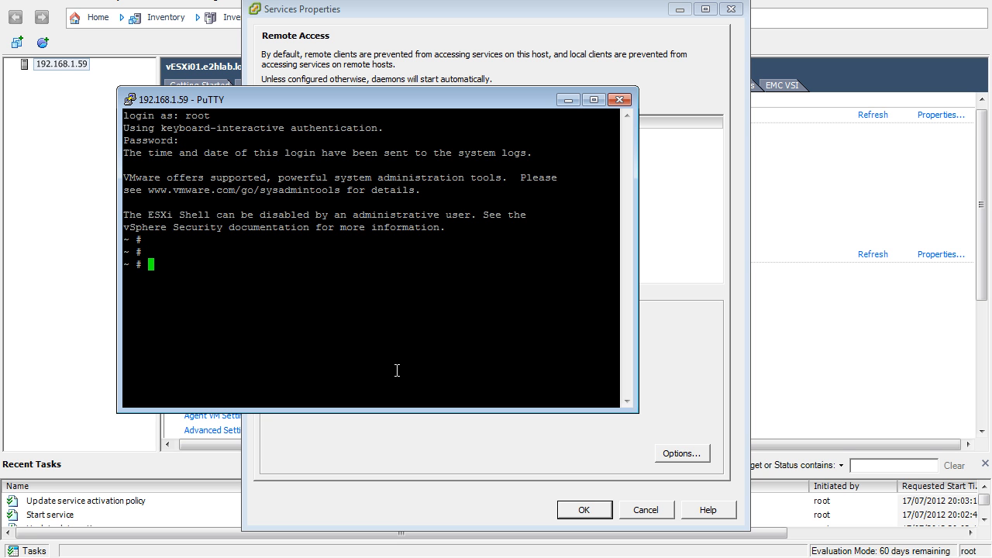
- Move the PuTTY window aside, select the Direct Console UI service, and run dcui in the SSH session
drag(476, 98, 811, 238)
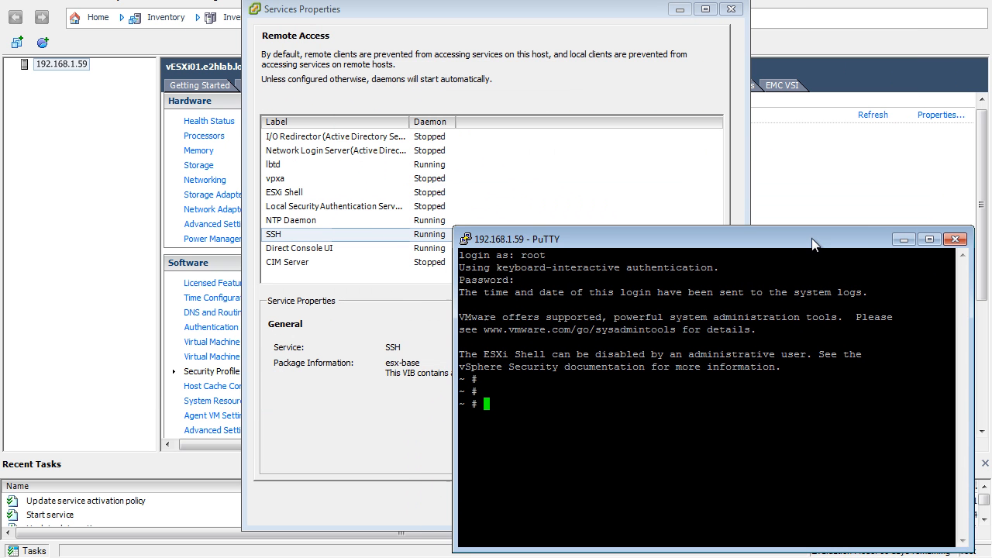
click(324, 248)
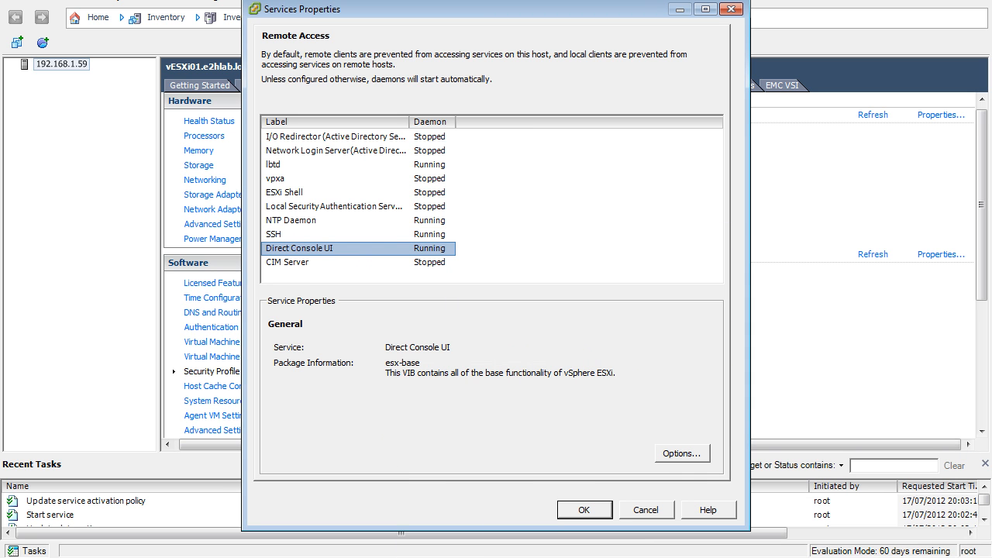
click(403, 557)
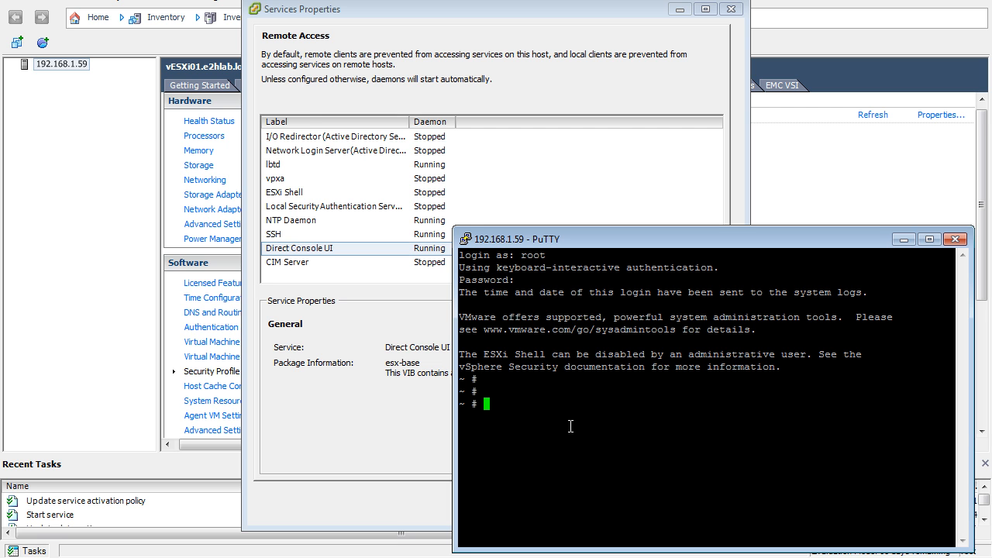
text(dcui)
key(Return)
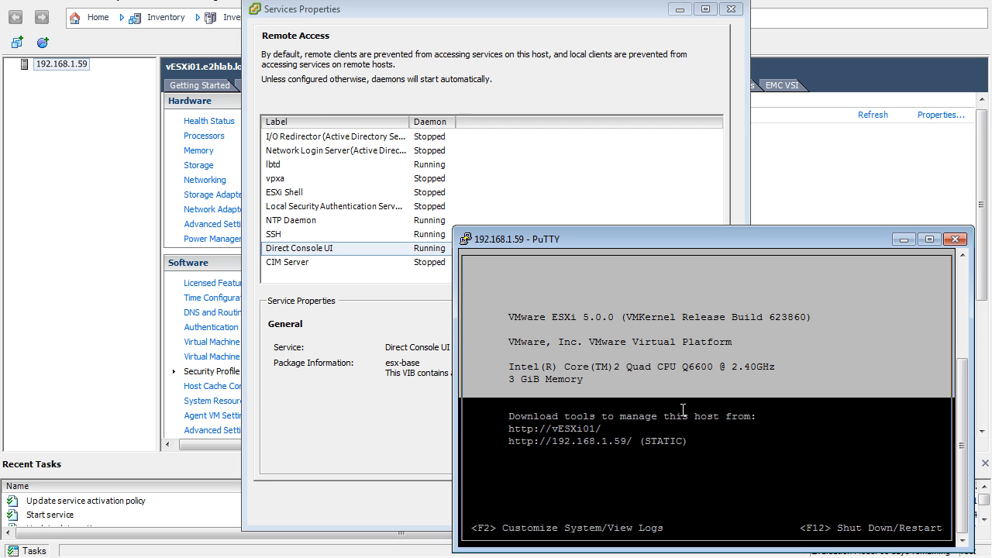
- Log in to system customization in the direct console with the root password and look through its menu entries
key(F2)
key(Tab)
text(********)
key(Return)
key(Down)
key(Down)
key(Down)
key(Down)
key(Up)
key(Up)
key(Up)
key(Up)
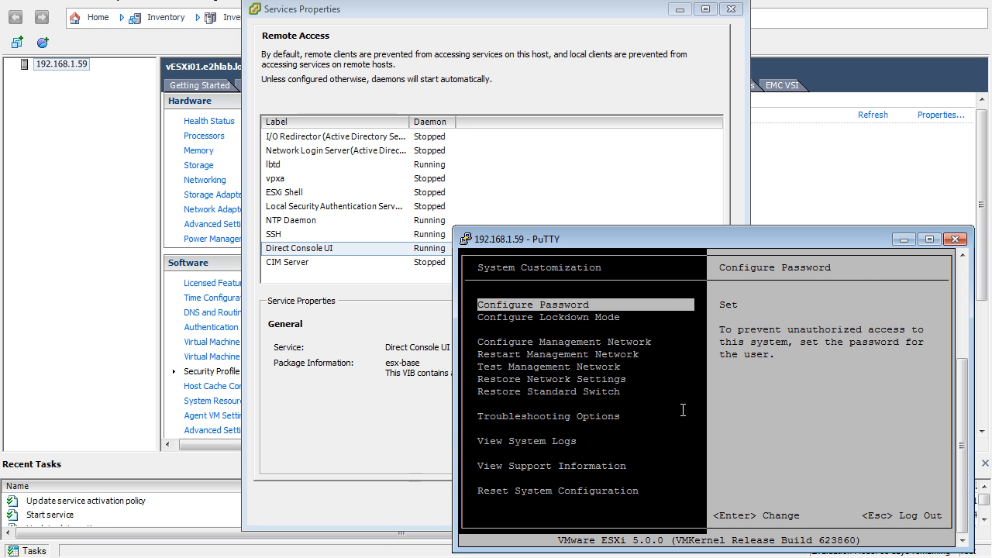
- Log out of system customization, quit the direct console interface, and end the SSH session with exit
key(Escape)
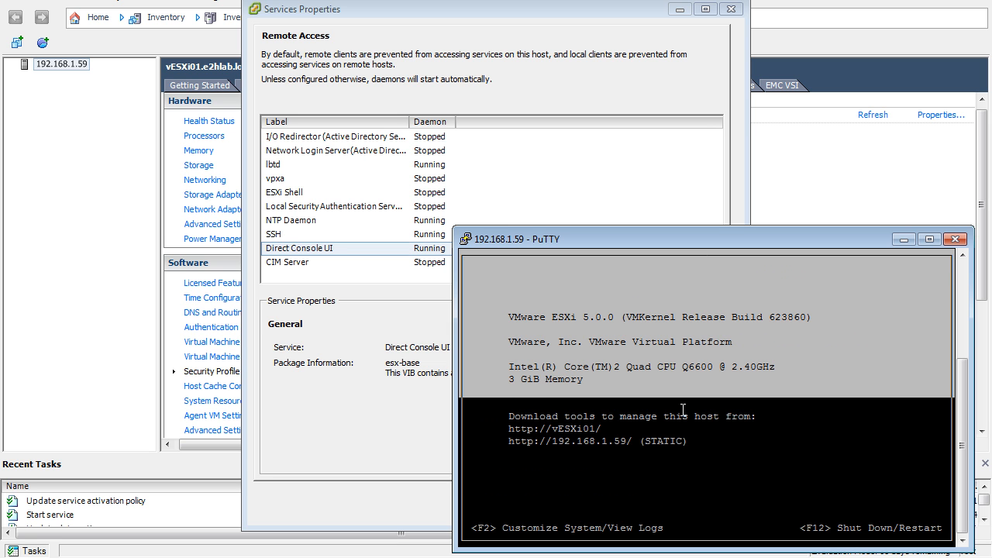
key(ctrl+c)
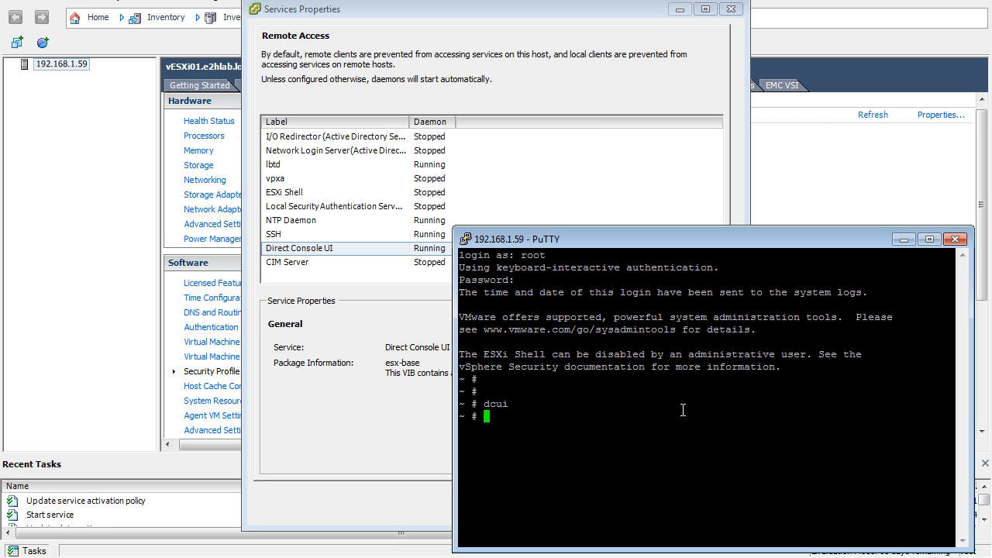
text(exit)
key(Return)
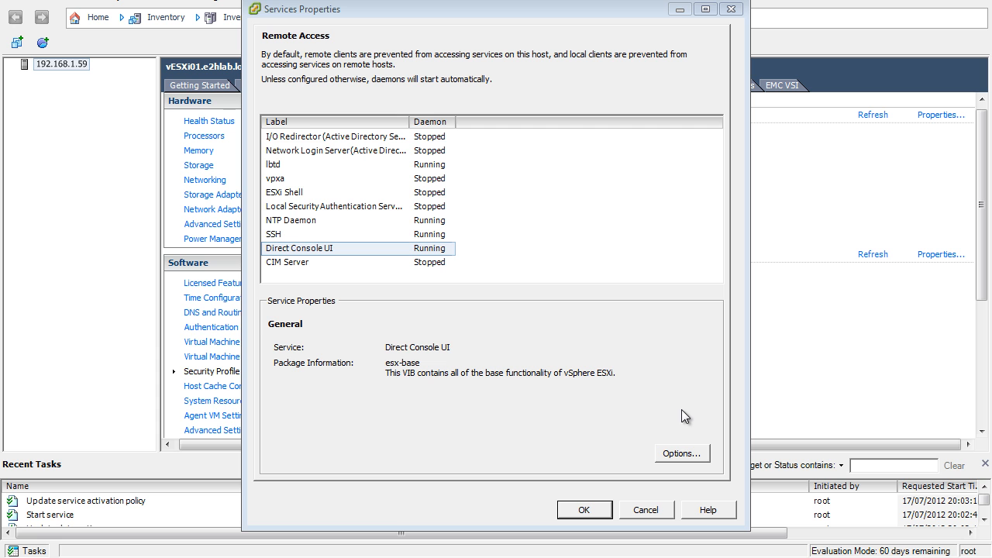
- Stop the SSH service on the host and accept the services properties
click(425, 234)
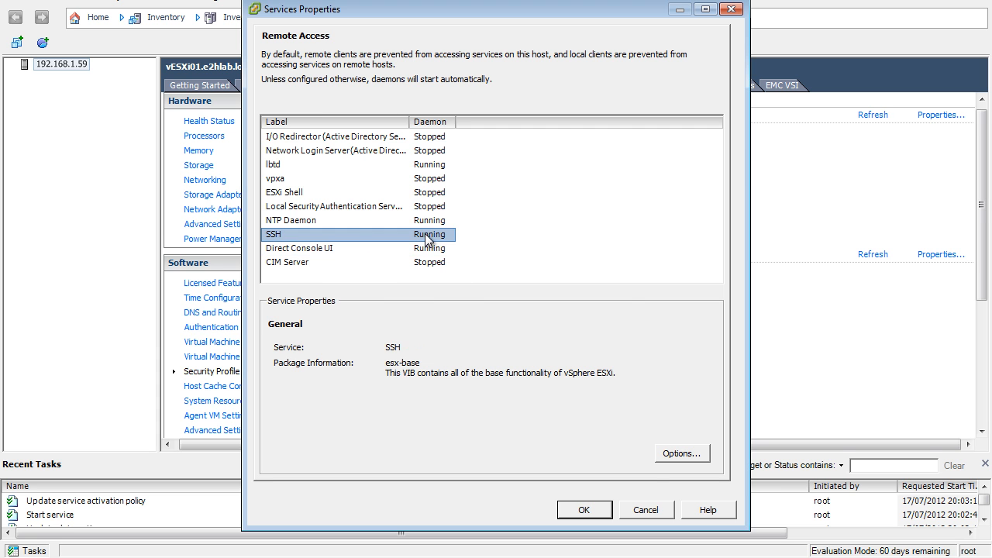
click(668, 455)
click(402, 306)
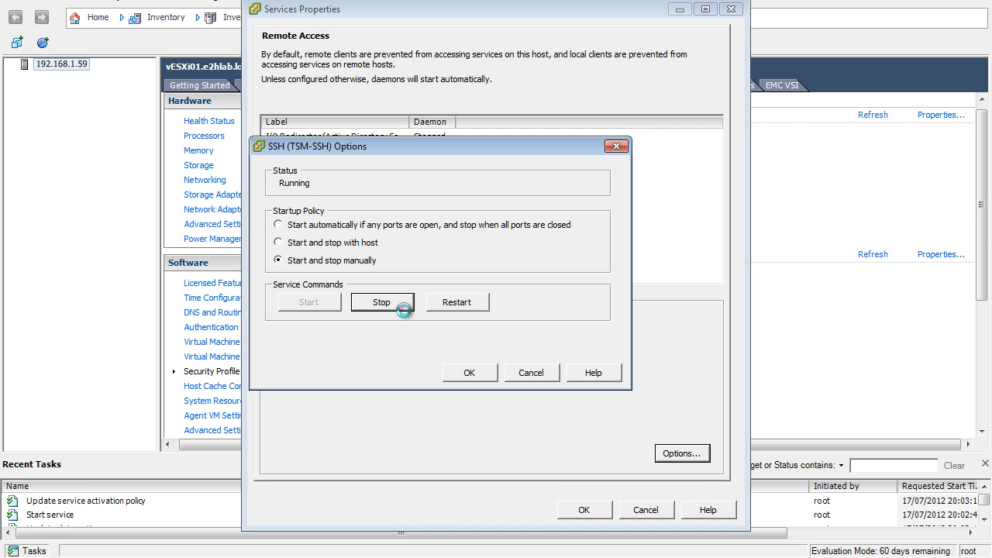
click(470, 372)
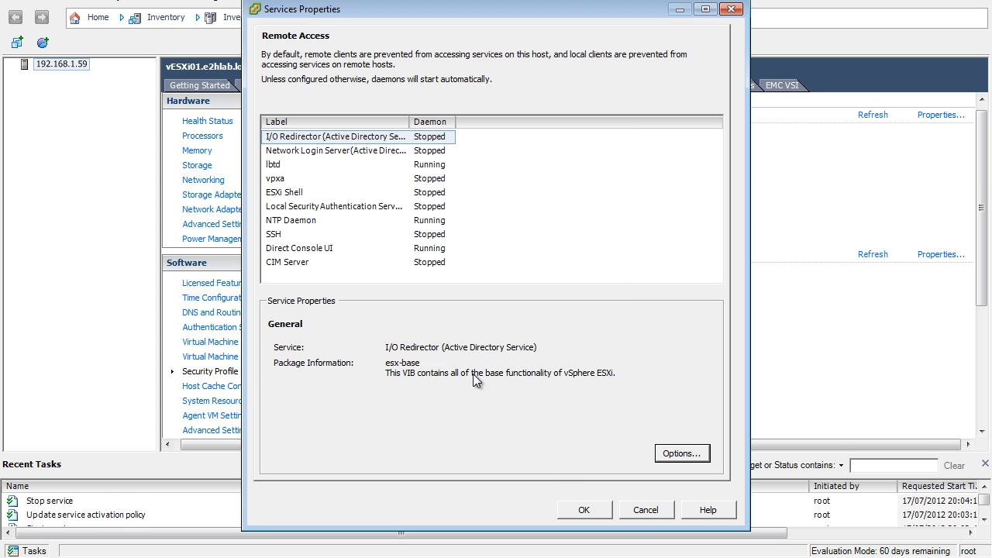
click(599, 509)
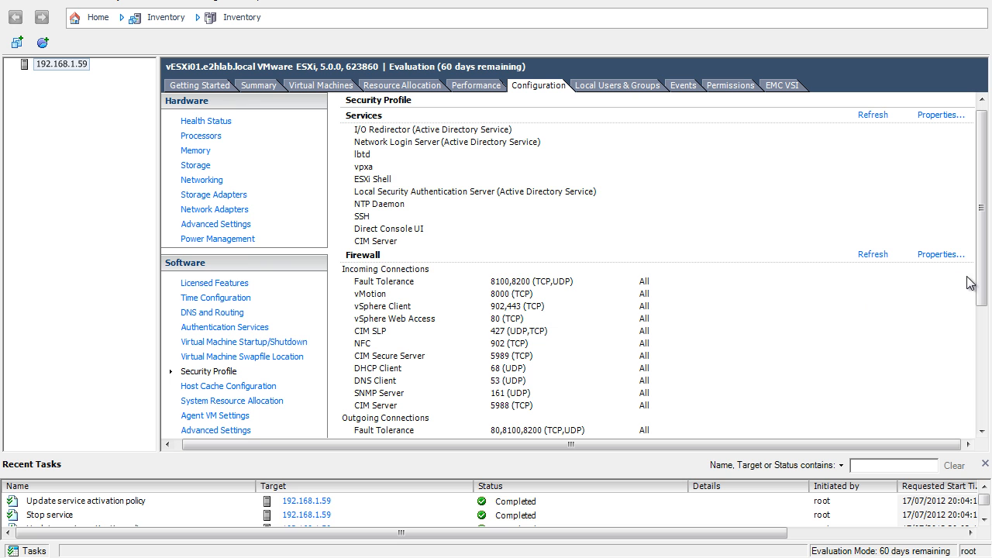
- Open the host's firewall properties and look through the list of remote access services and their ports
click(944, 255)
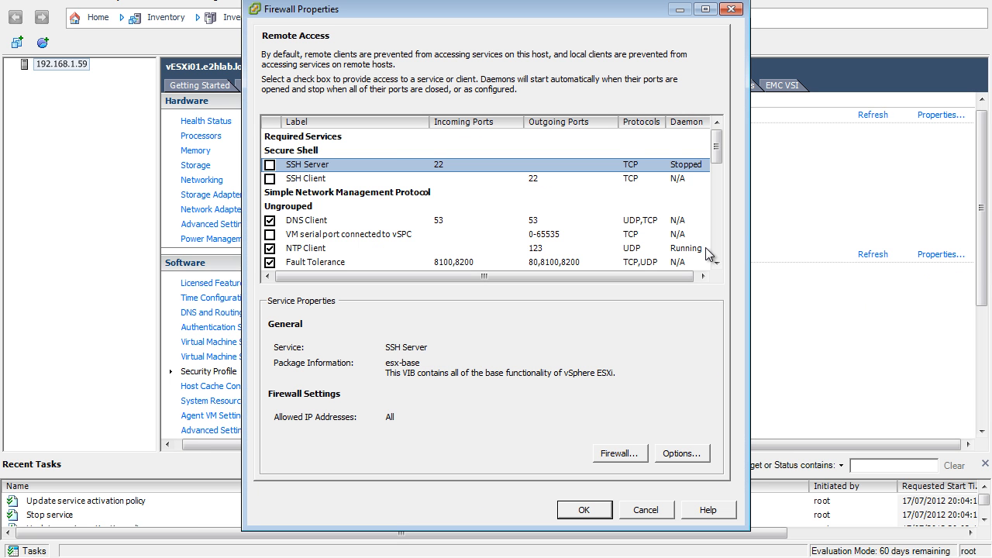
click(716, 263)
click(716, 264)
click(716, 263)
click(716, 263)
click(716, 264)
click(716, 264)
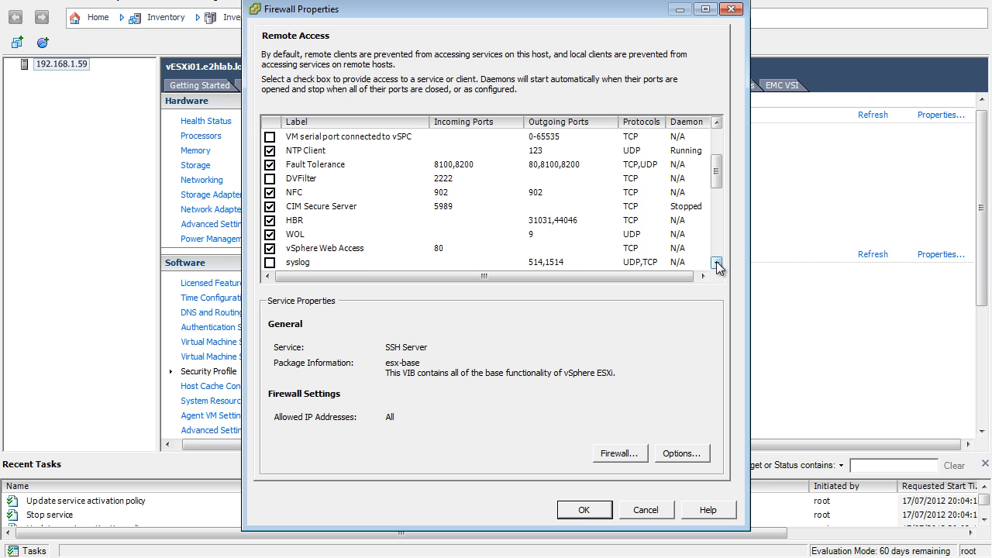
click(716, 264)
click(716, 263)
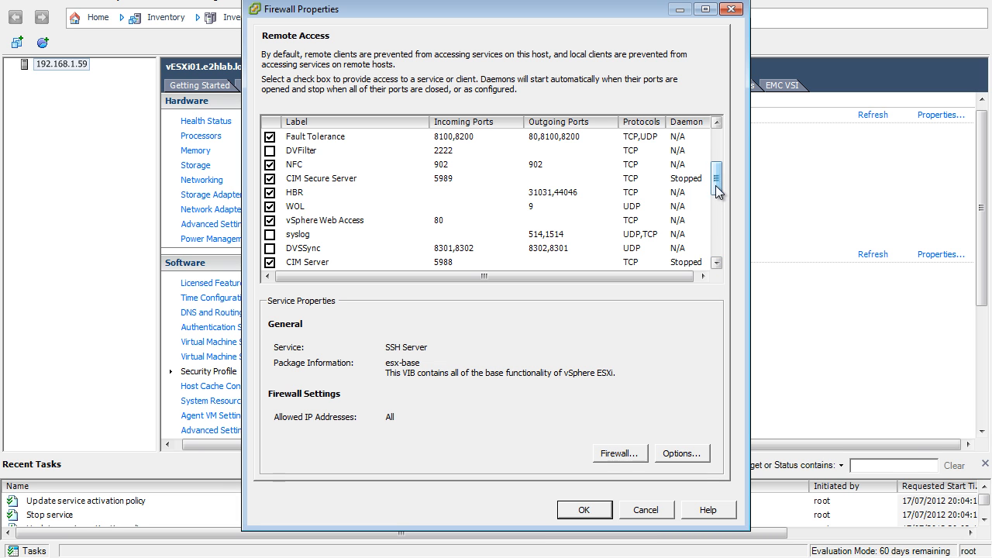
drag(716, 188, 720, 161)
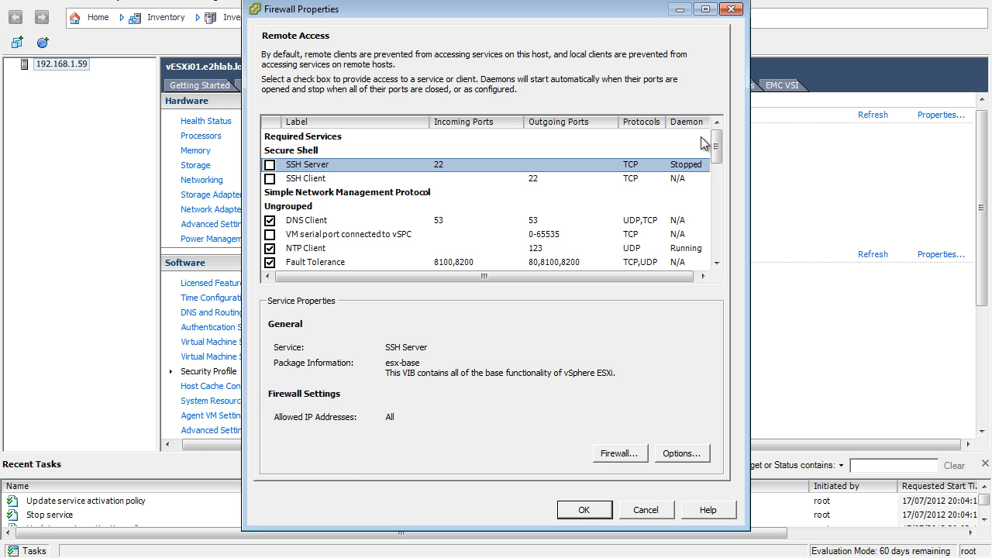
scroll(721, 161, down, 1)
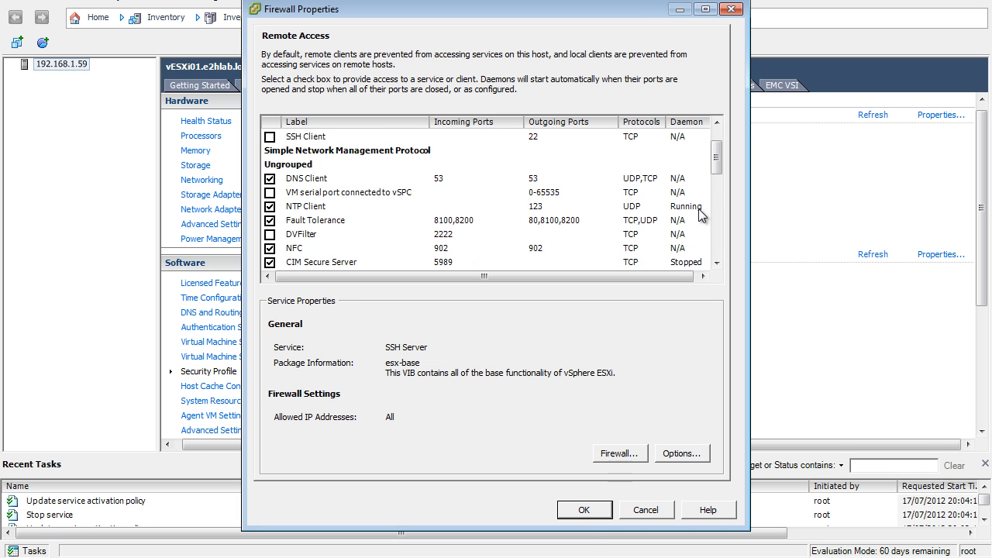
- Compare the NTP Client, CIM Secure Server and VM serial port entries, viewing the CIM server's startup options and cancelling them
click(695, 206)
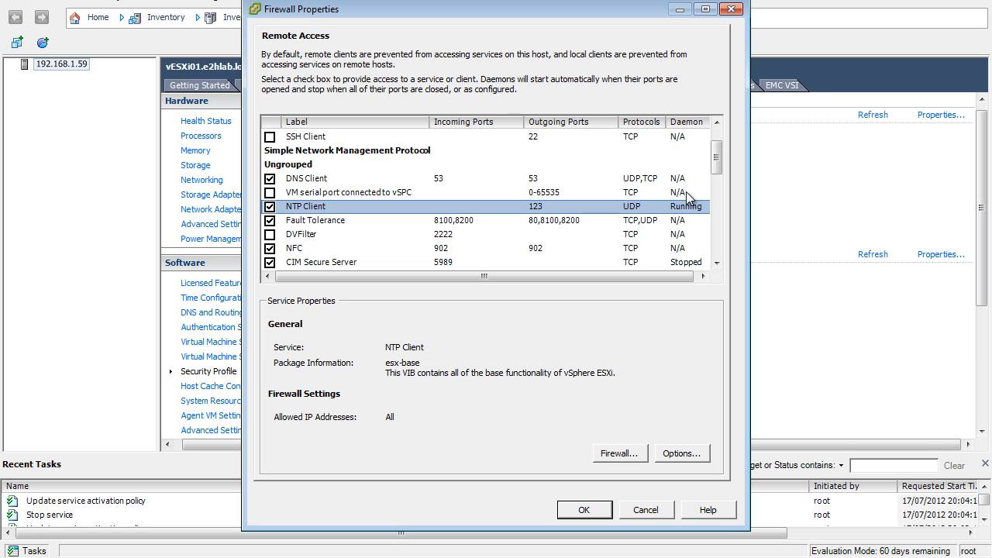
click(687, 262)
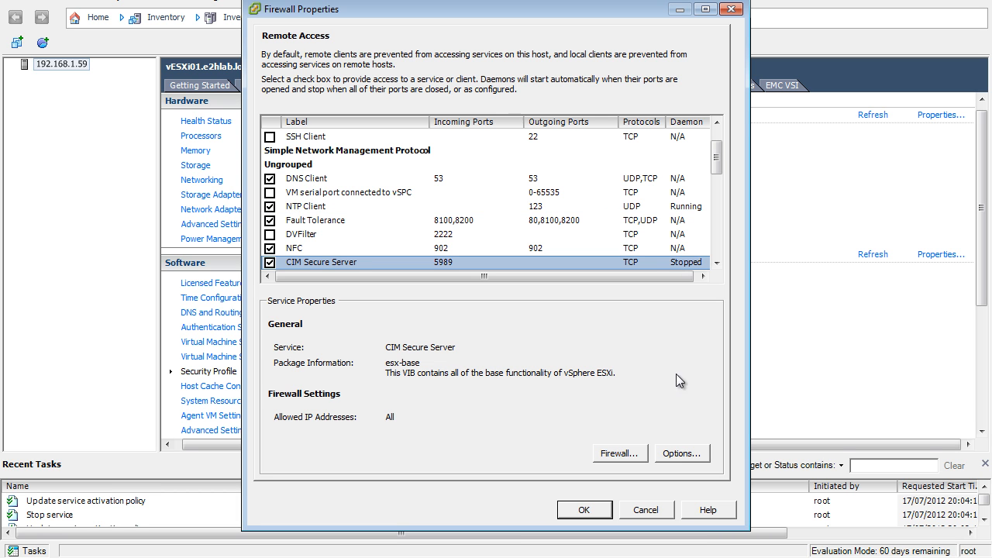
click(682, 454)
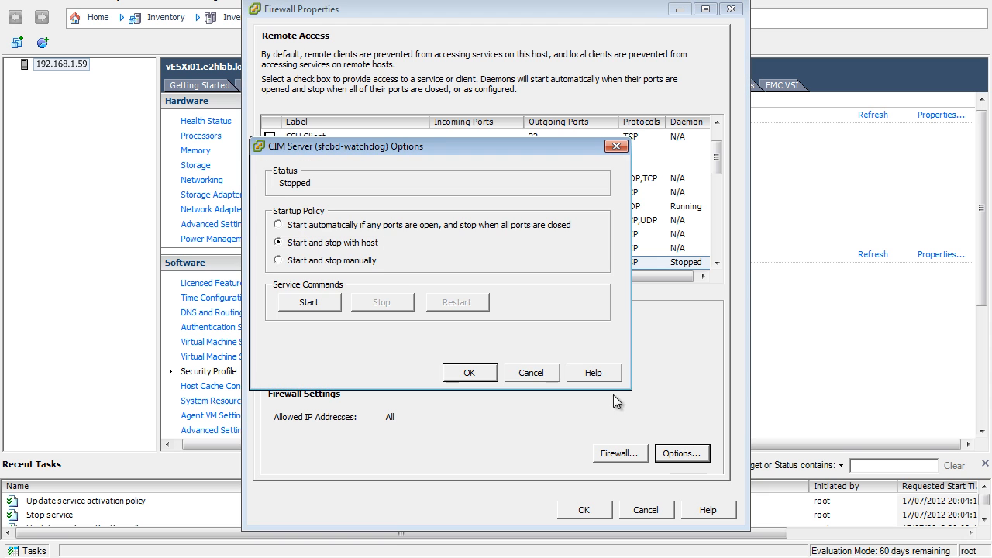
click(534, 373)
click(679, 193)
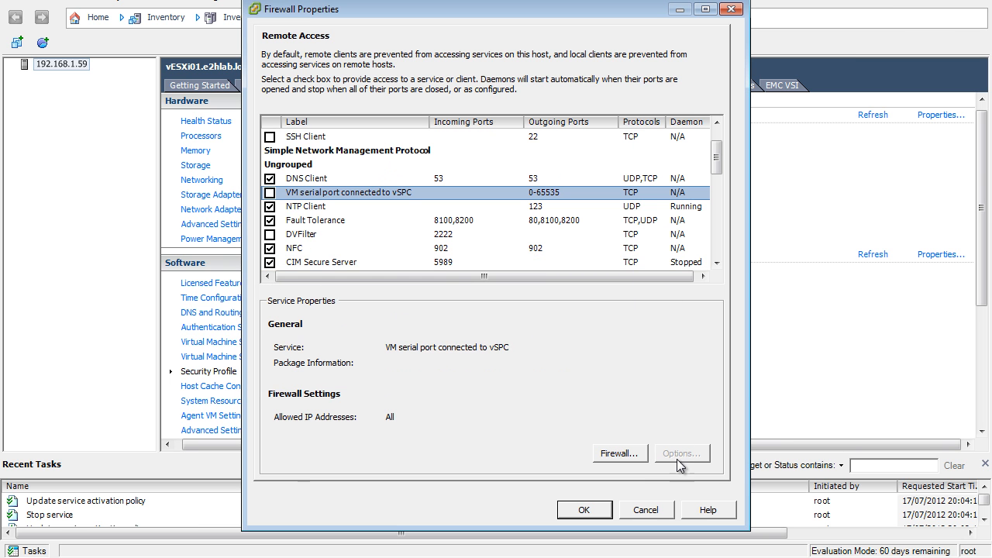
- View the SSH Server's allowed IP address settings, try the option restricting connections to specific networks, and cancel
click(716, 122)
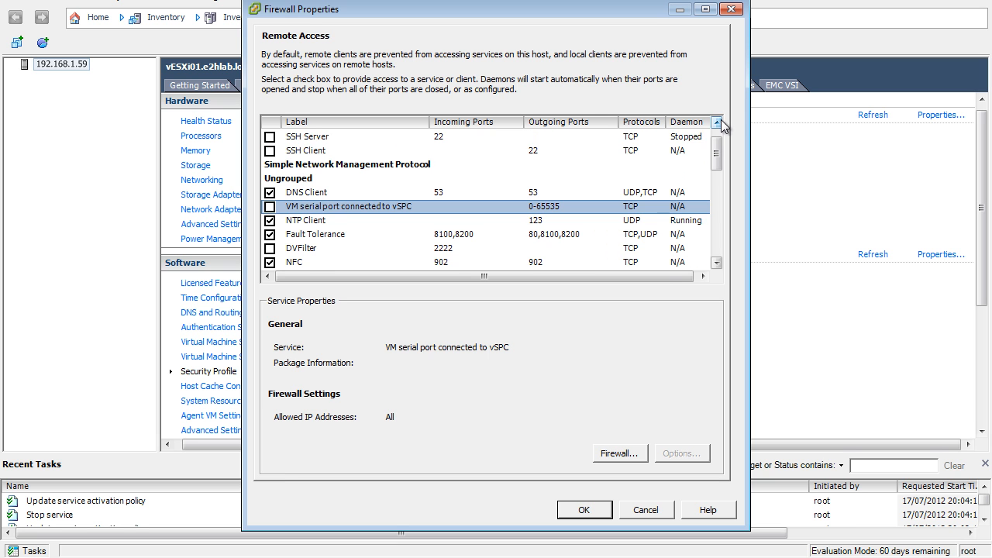
click(688, 136)
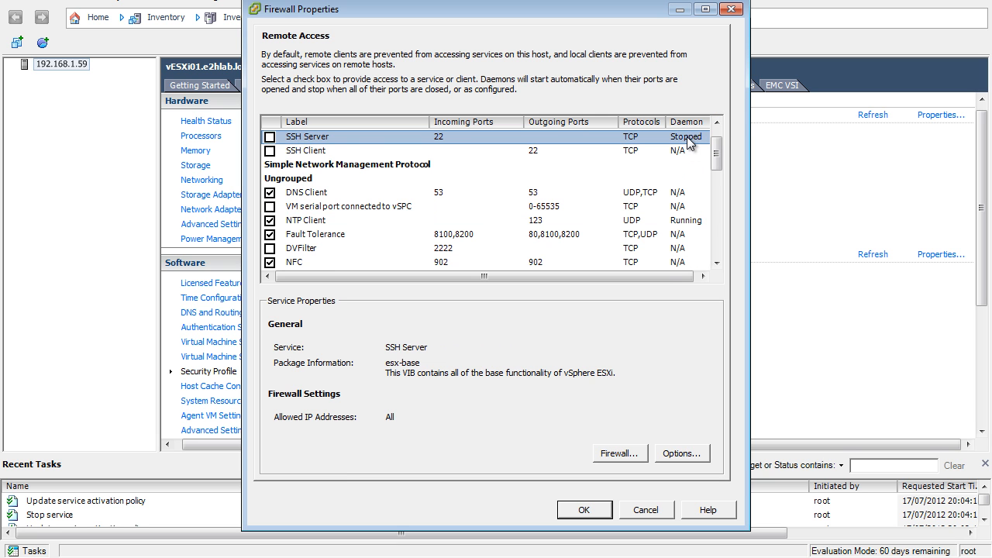
click(629, 457)
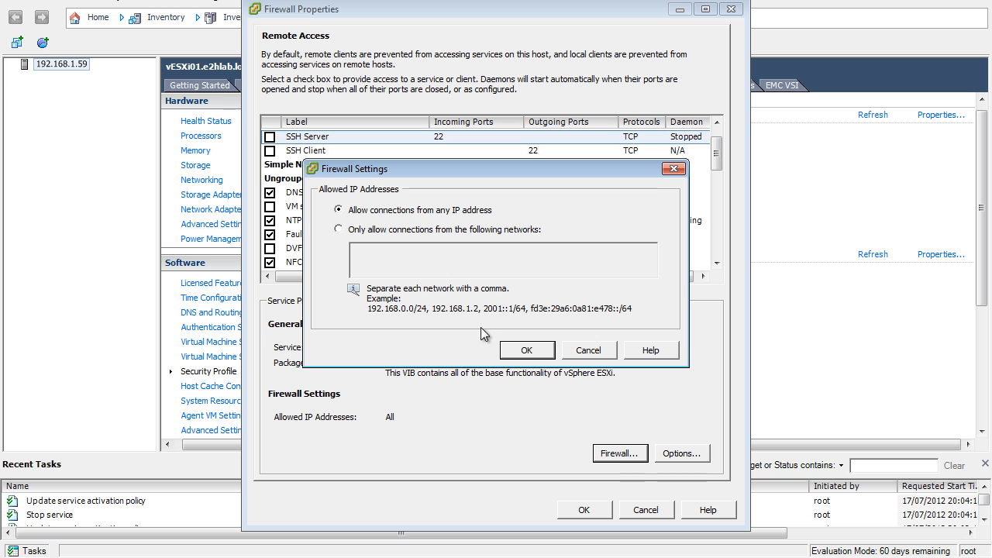
click(424, 230)
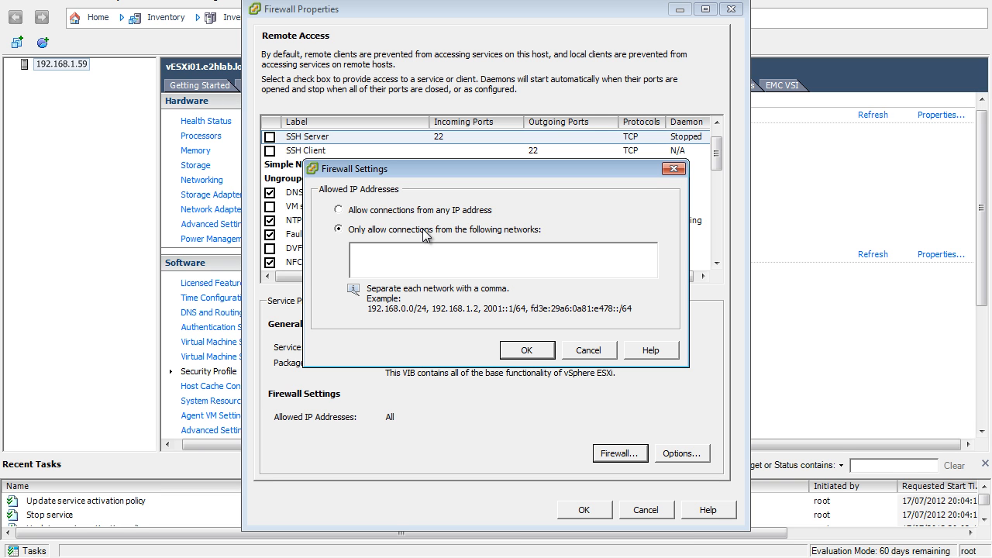
click(588, 350)
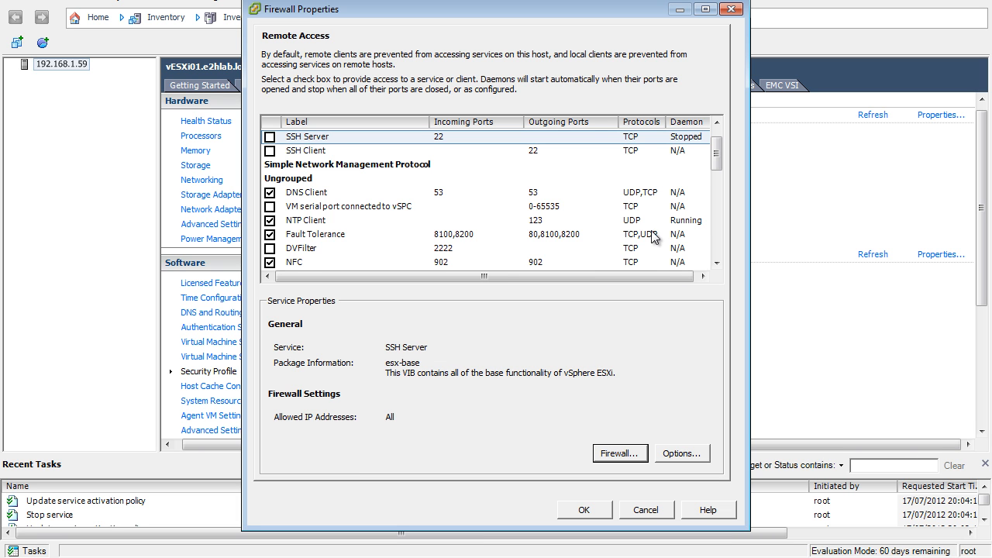
- Look through the remaining firewall services and select VMware vCenter Agent to view its service properties
click(712, 241)
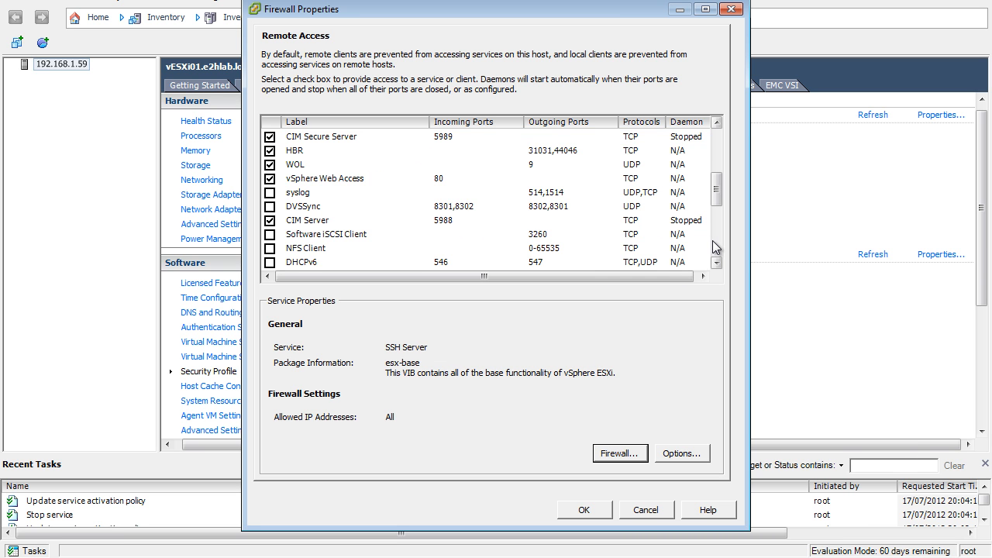
click(717, 245)
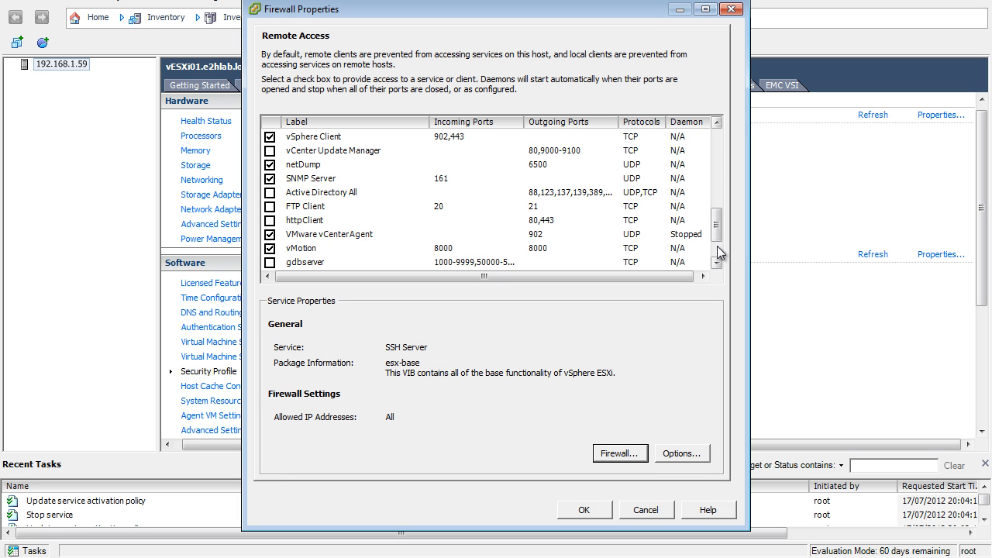
click(717, 246)
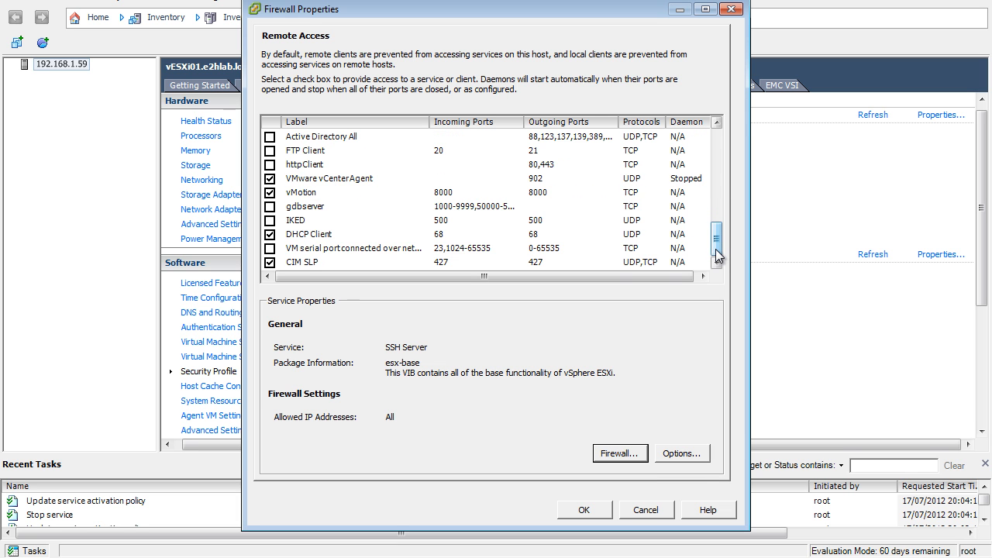
click(332, 183)
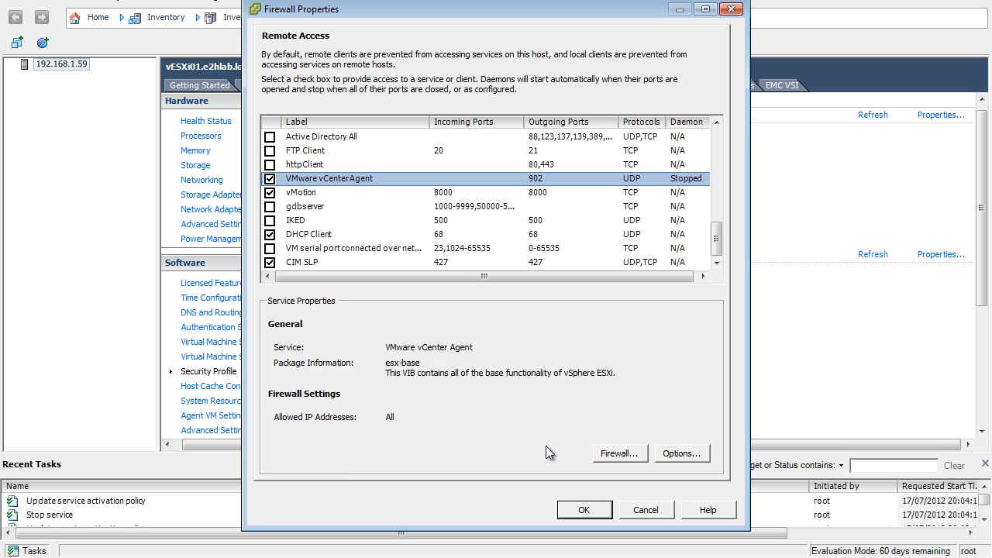
- View the network restriction option for the vSphere Client service, and cancel both its firewall settings and the firewall properties
click(717, 219)
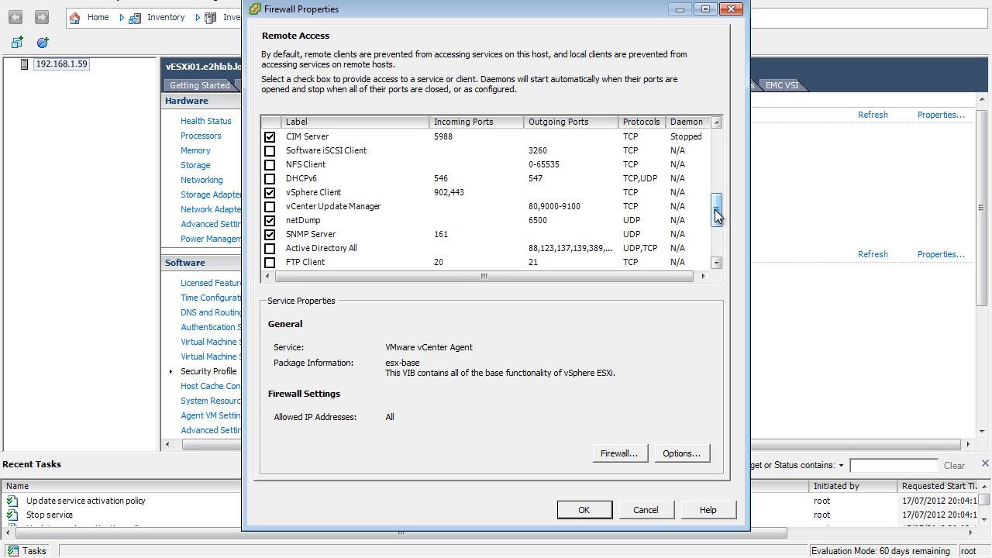
click(323, 196)
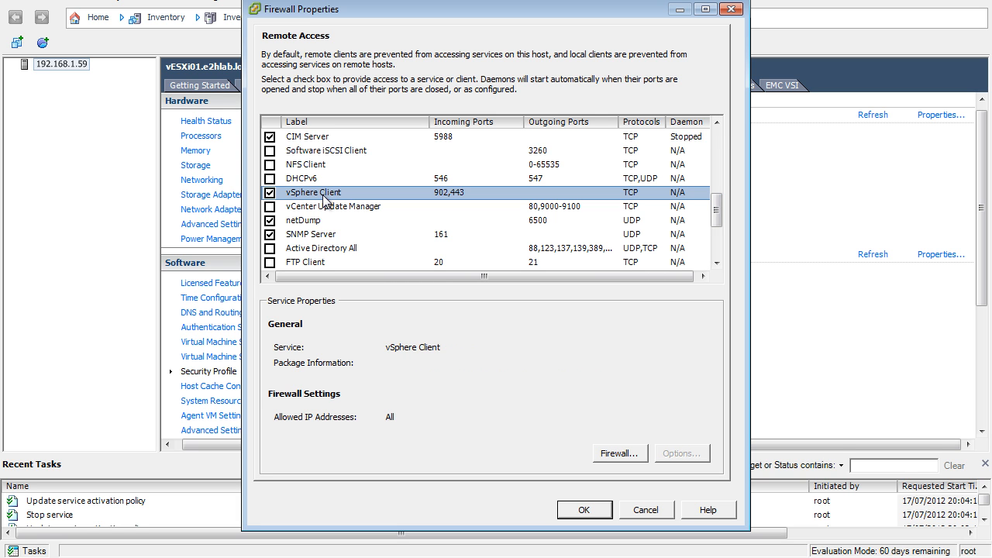
click(598, 453)
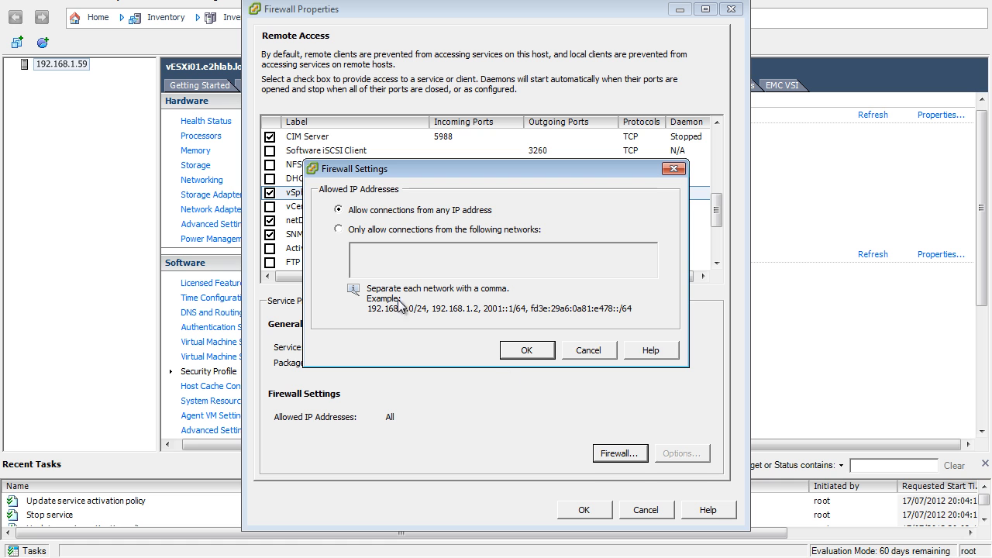
click(392, 231)
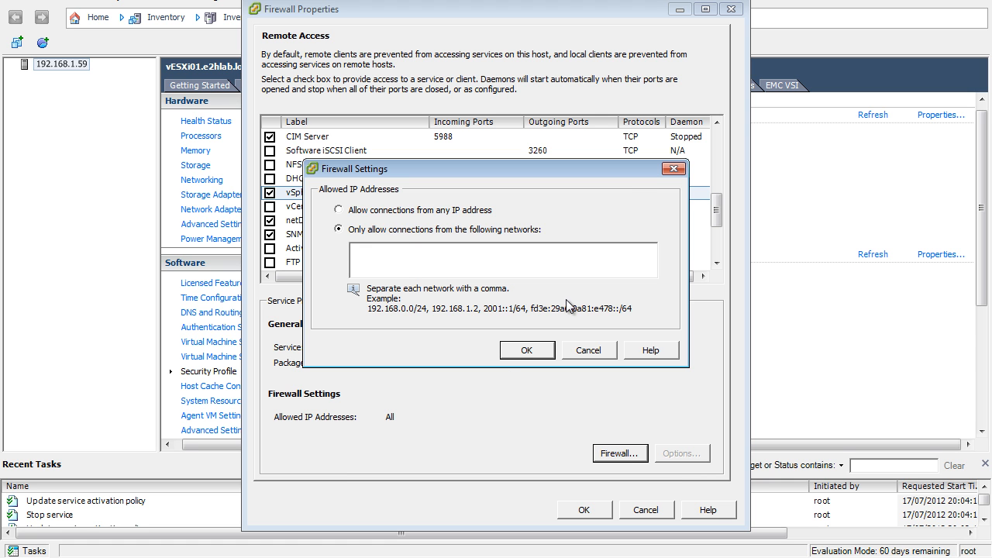
click(586, 349)
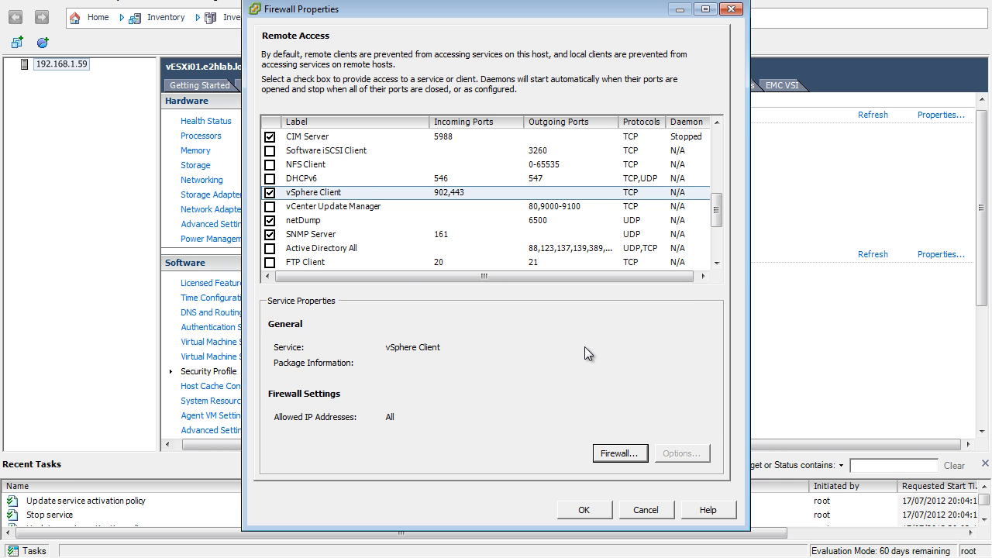
click(643, 507)
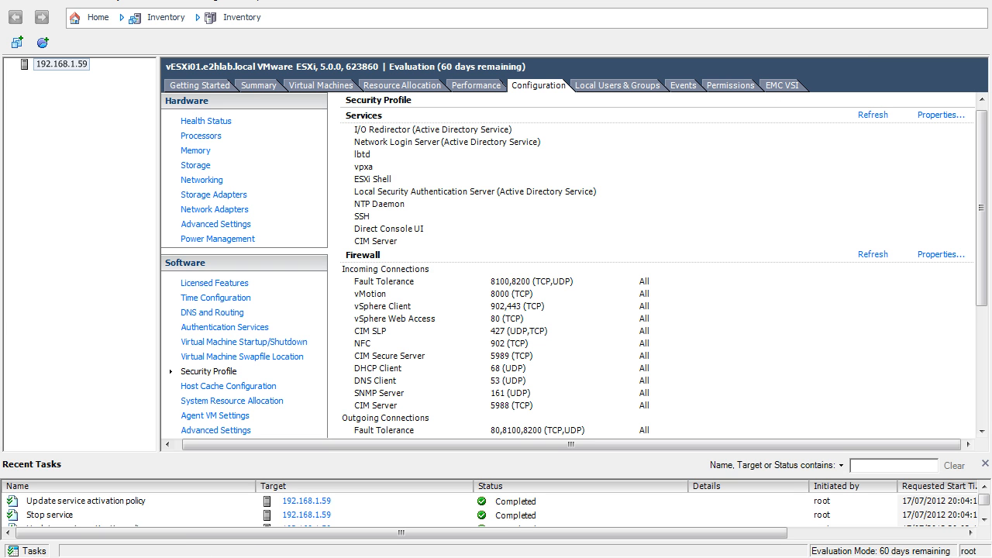
- Minimize the vSphere Client windows and the vESXi01 console to reach the Windows desktop
mouse_move(165, 557)
mouse_move(261, 557)
click(920, 0)
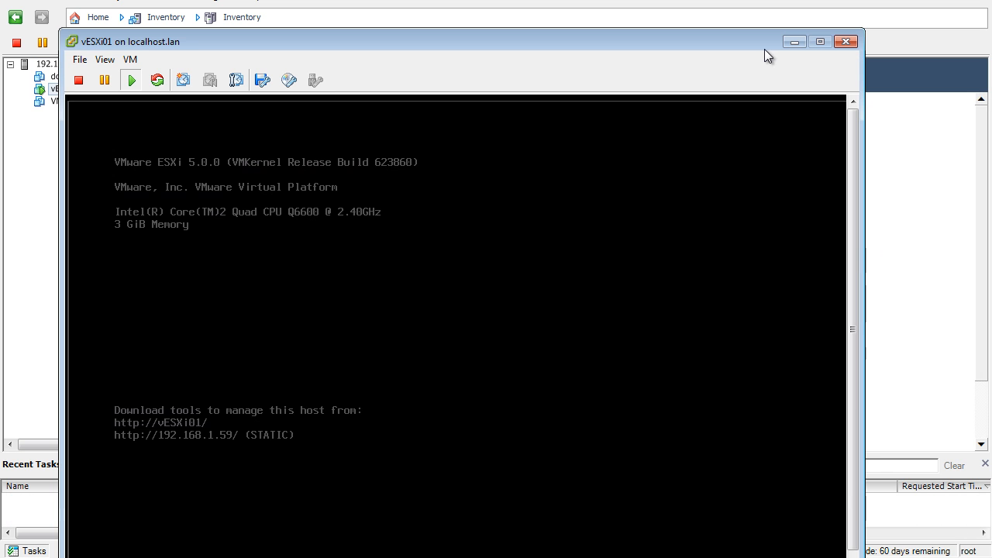
click(793, 42)
click(859, 11)
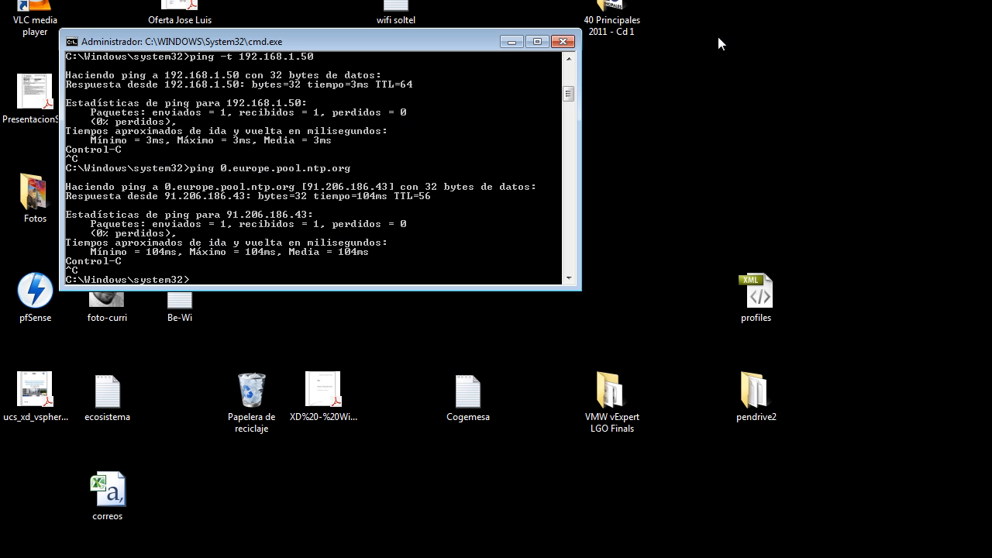
key(alt+Tab)
key(alt+Tab)
key(alt+Tab)
key(alt+Tab)
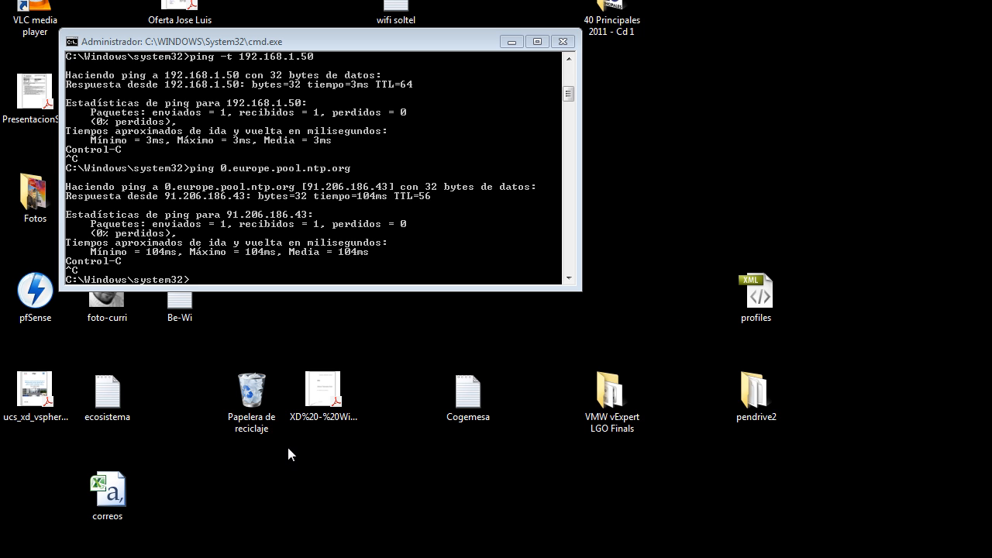
- Switch to Windows Explorer, browse to the Dropbox folder Blog > VCP5, and open the presentation "Webinar 1 (Instalar y configurar ESXi)"
click(12, 552)
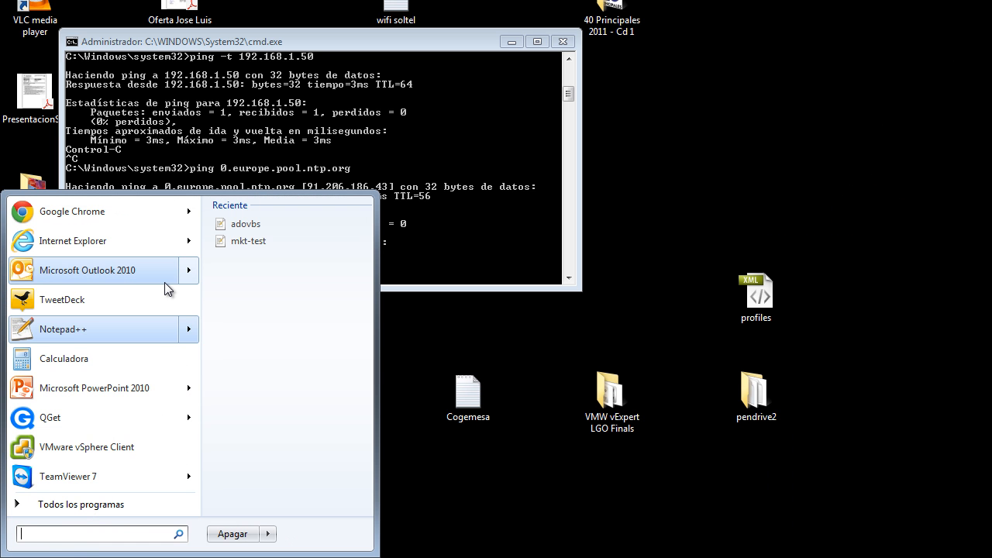
mouse_move(165, 289)
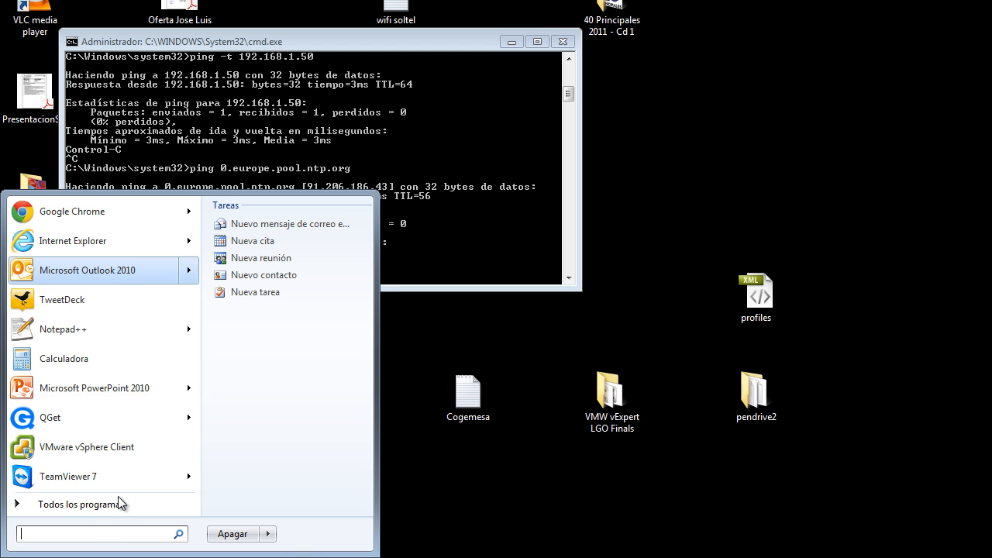
click(98, 533)
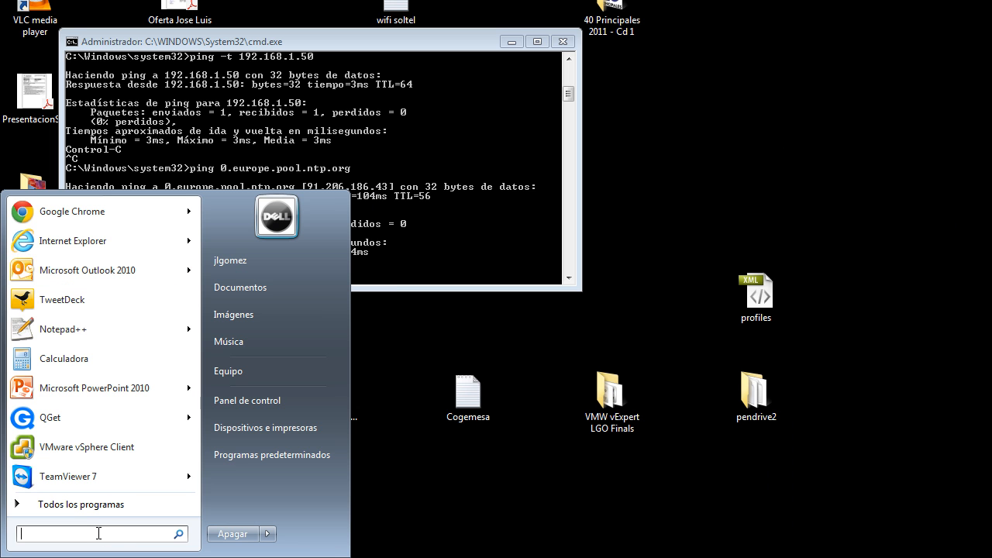
click(244, 375)
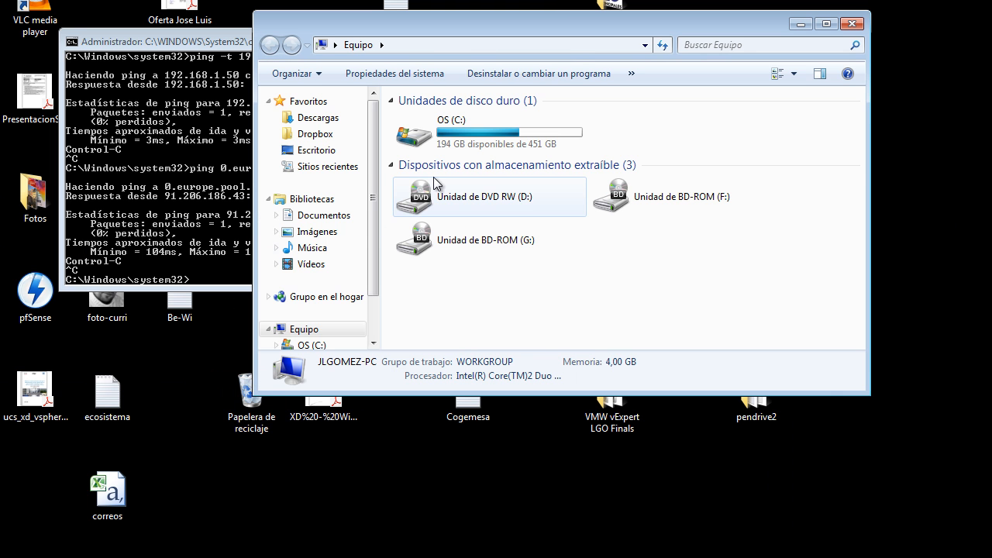
click(326, 139)
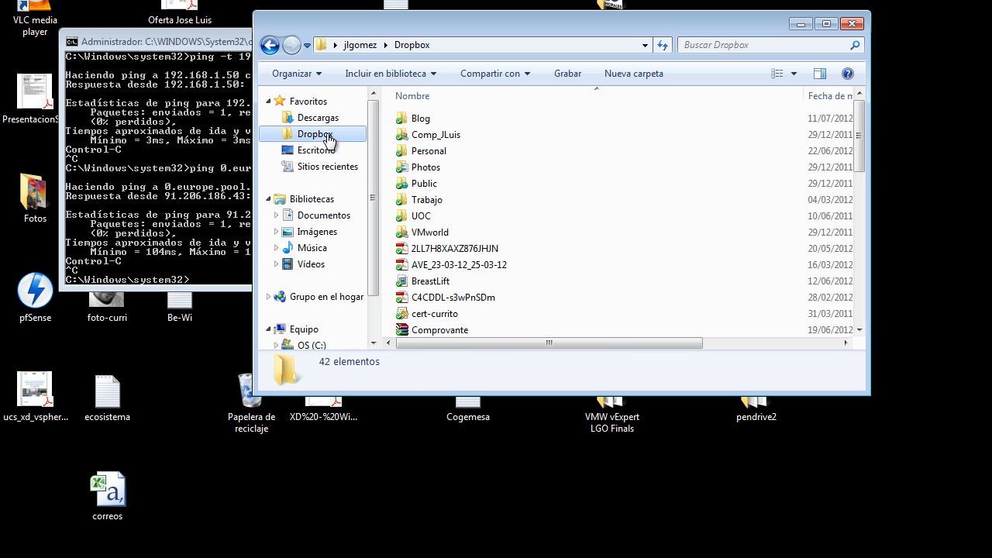
double_click(416, 117)
click(416, 115)
double_click(416, 115)
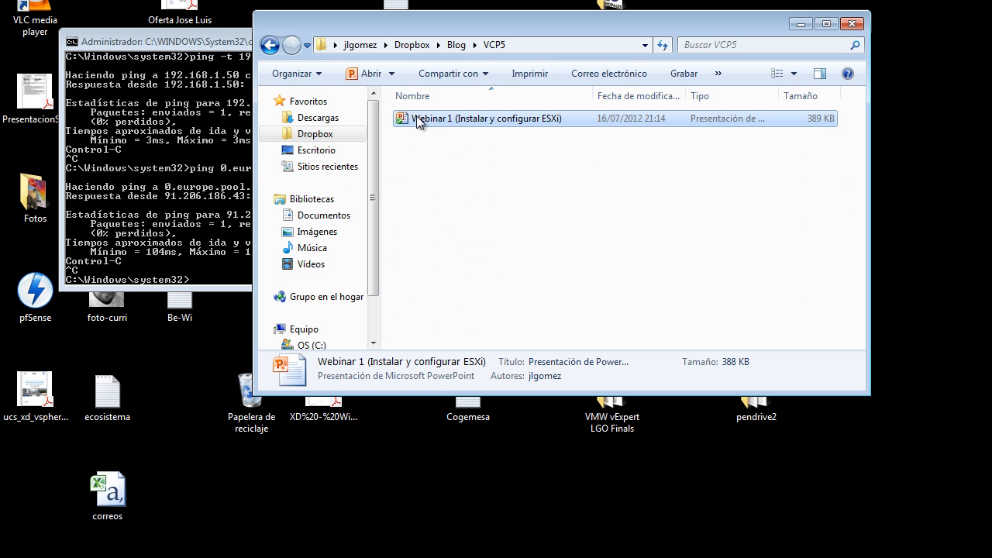